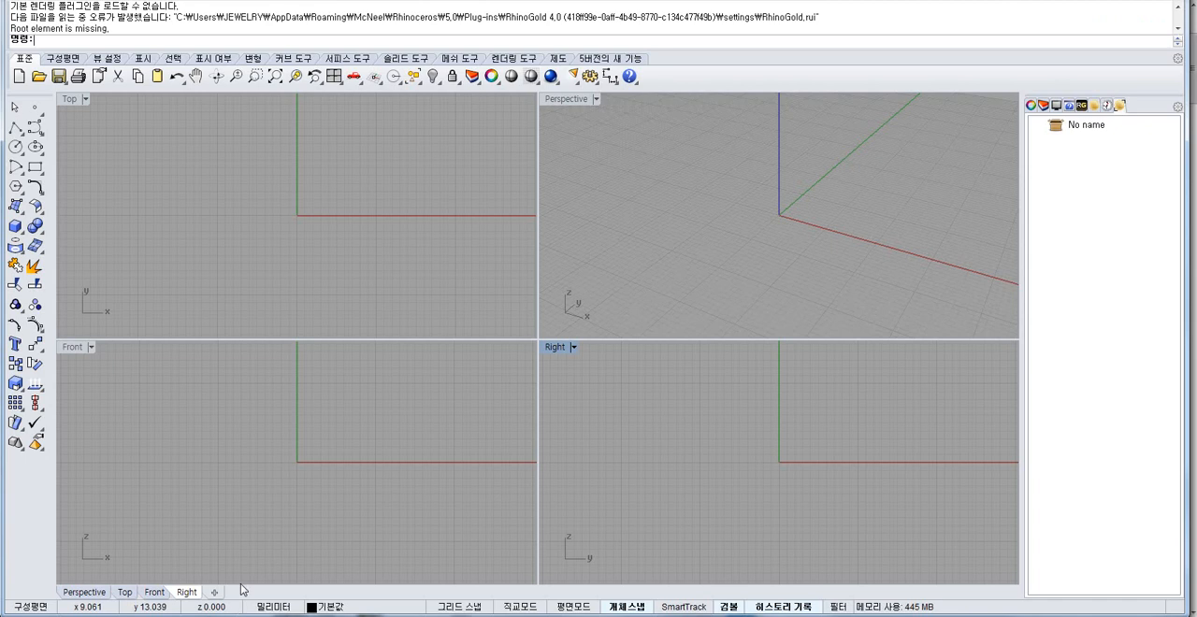
# Draw a circle centred on the origin in the Top view with a diameter of 10 mm.
pyautogui.click(17, 147)
pyautogui.write('0')
pyautogui.press('Return')
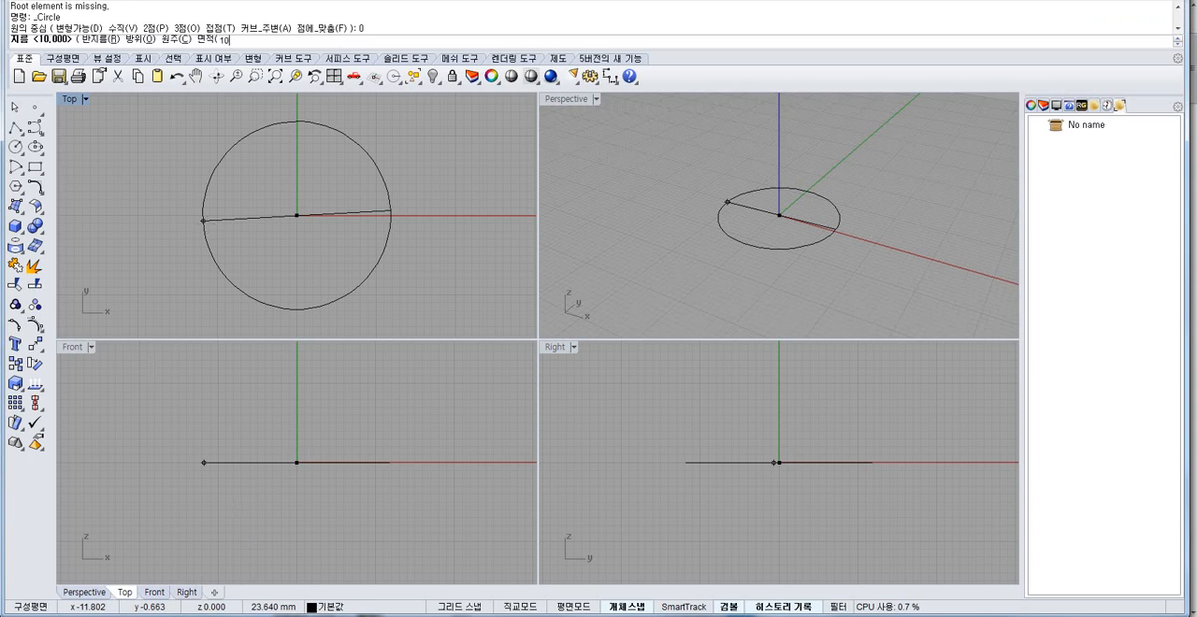
pyautogui.press('Return')
# Extrude the circle upward into a closed solid 3.5 mm high.
pyautogui.moveTo(335, 144); pyautogui.dragTo(257, 194)
pyautogui.click(14, 221)
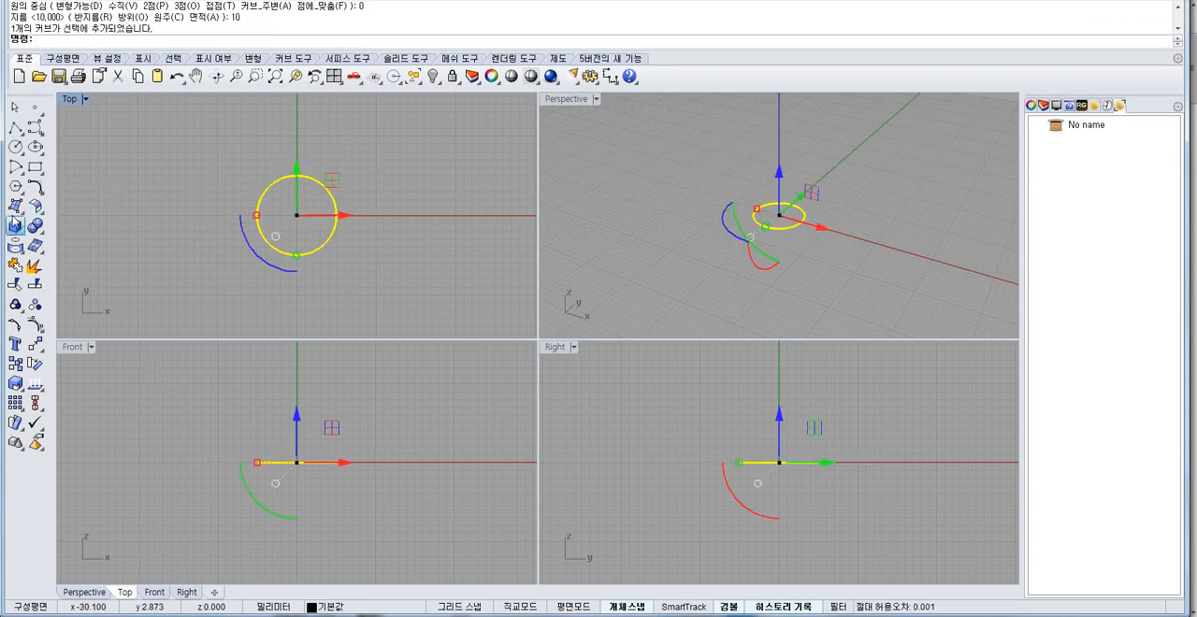
pyautogui.click(73, 273)
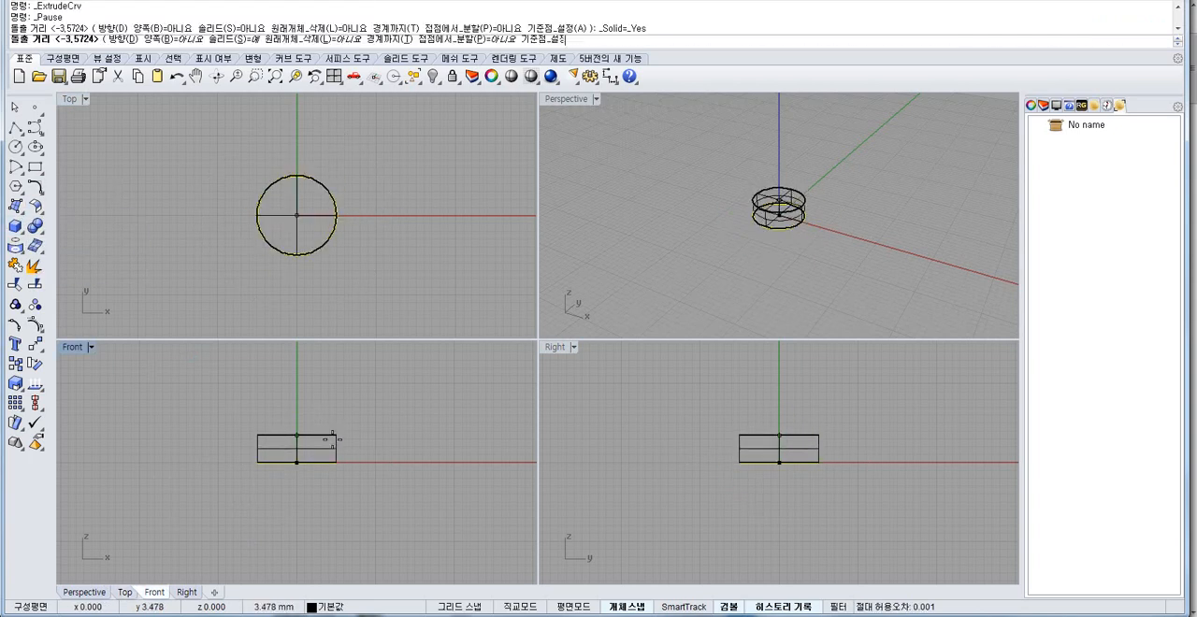
pyautogui.scroll(3, 339, 438)
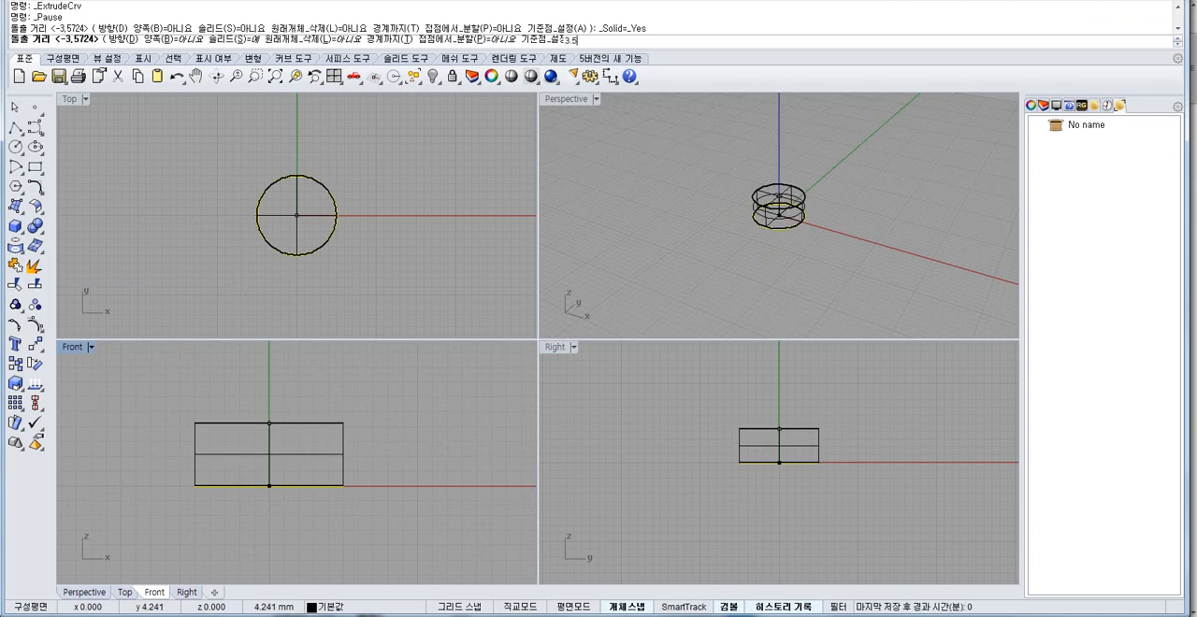
pyautogui.write('3.5')
pyautogui.press('Return')
# Shade the Perspective view and turn it to show the cylinder's underside.
pyautogui.click(648, 270)
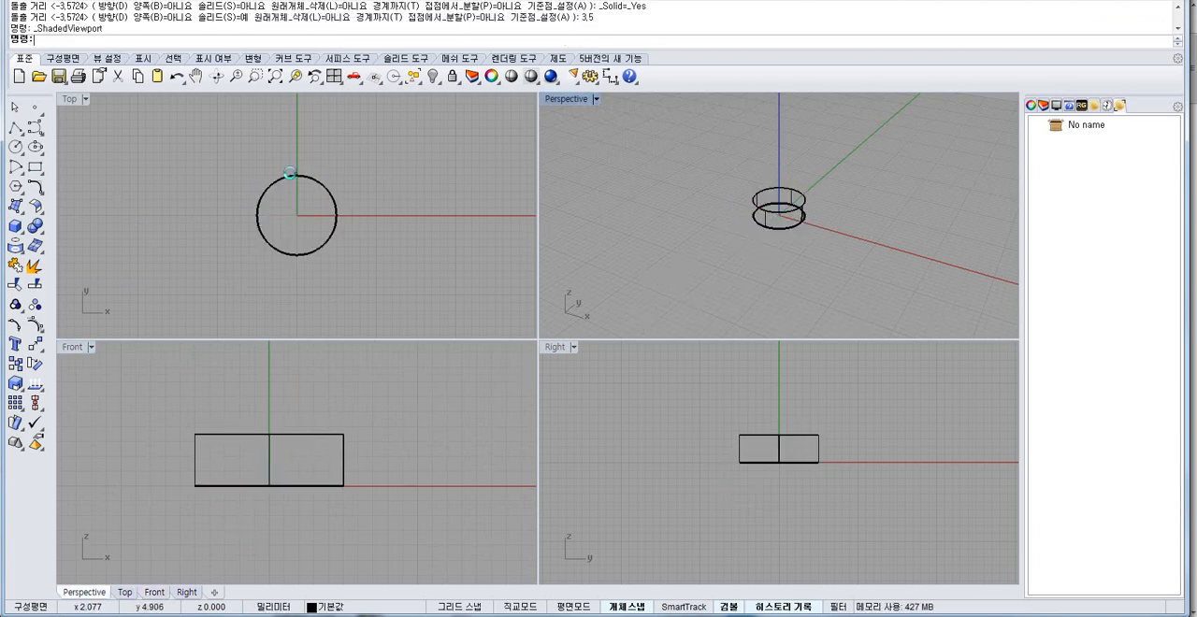
pyautogui.scroll(4, 292, 183)
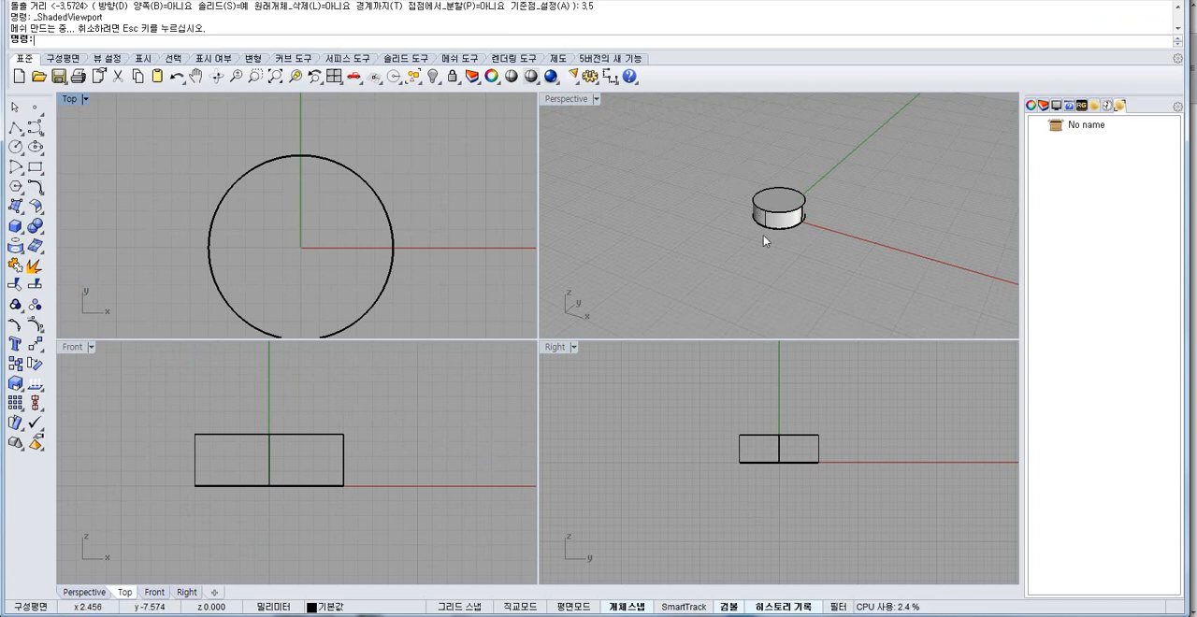
pyautogui.moveTo(763, 234); pyautogui.dragTo(715, 216, button='right')
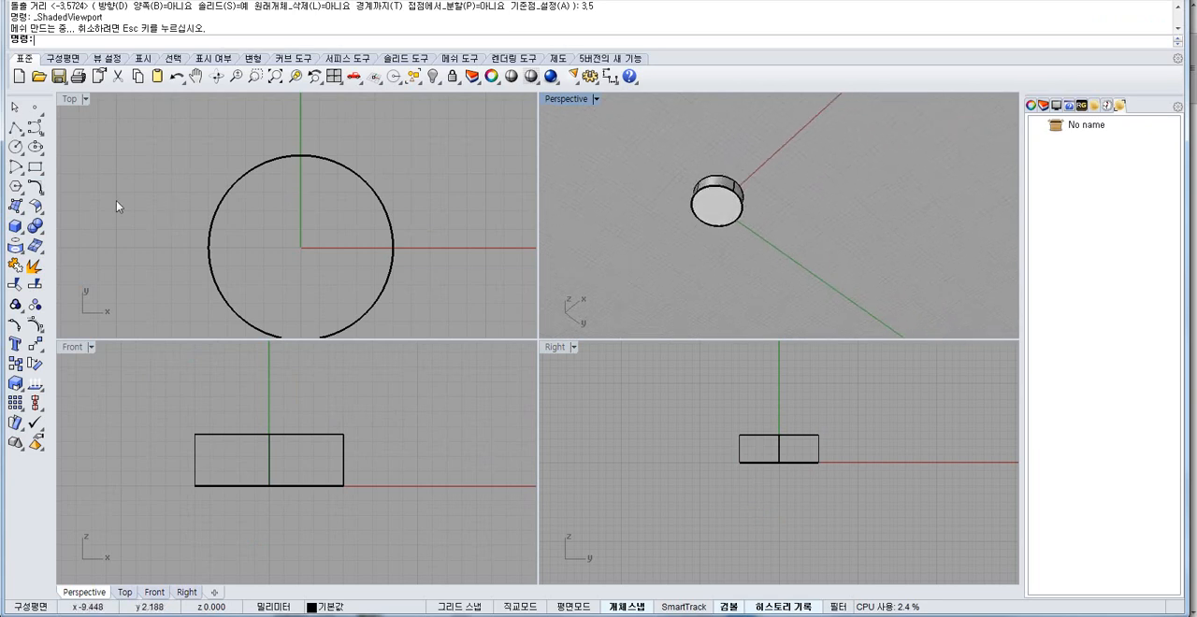
# Try to shell the cylinder with a thickness of 1 mm, removing its bottom face.
pyautogui.click(30, 222)
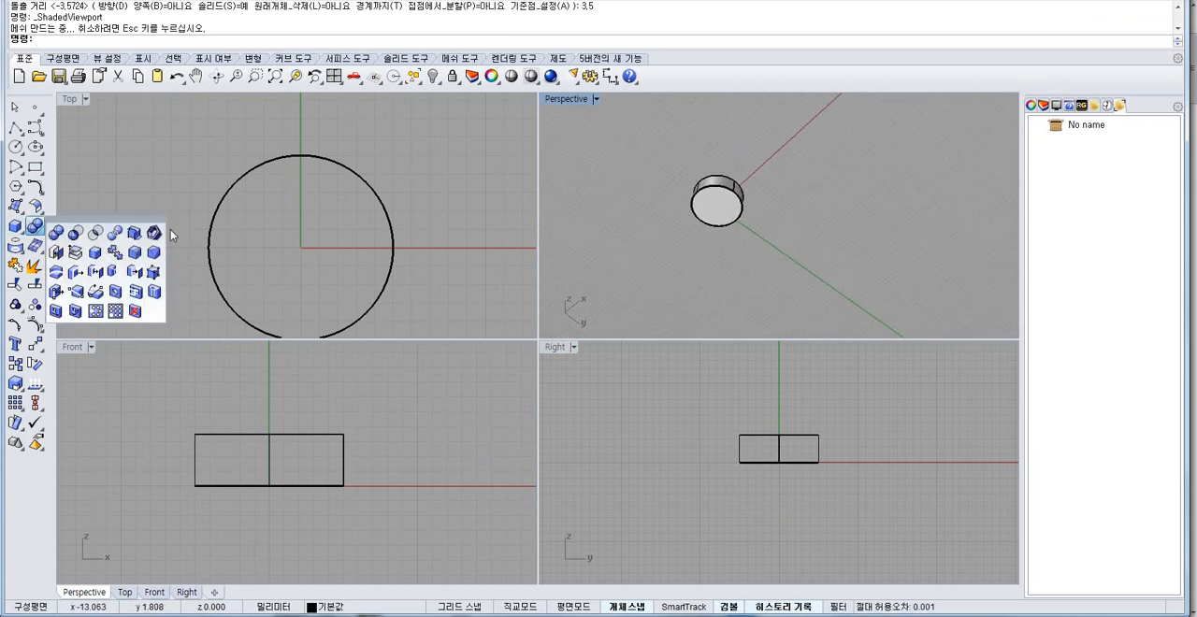
pyautogui.click(148, 229)
pyautogui.click(711, 208)
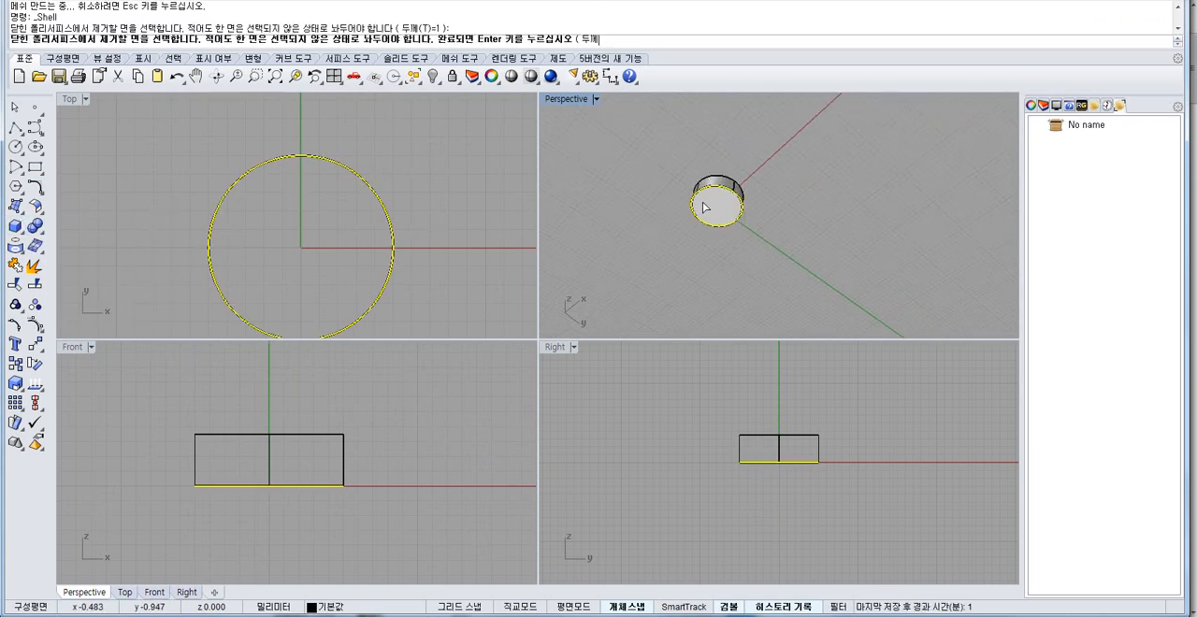
pyautogui.press('Return')
pyautogui.hotkey('ctrl', 'z')
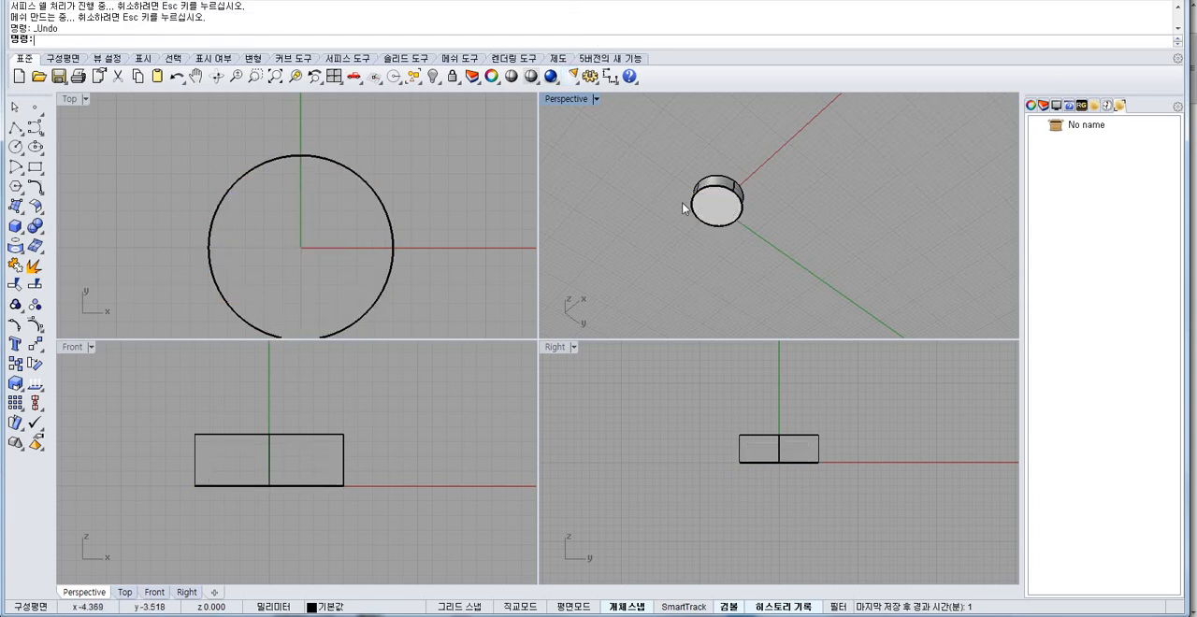
# Shell the cylinder with a wall thickness of 0.5 mm, removing its bottom face.
pyautogui.press('Return')
pyautogui.click(449, 38)
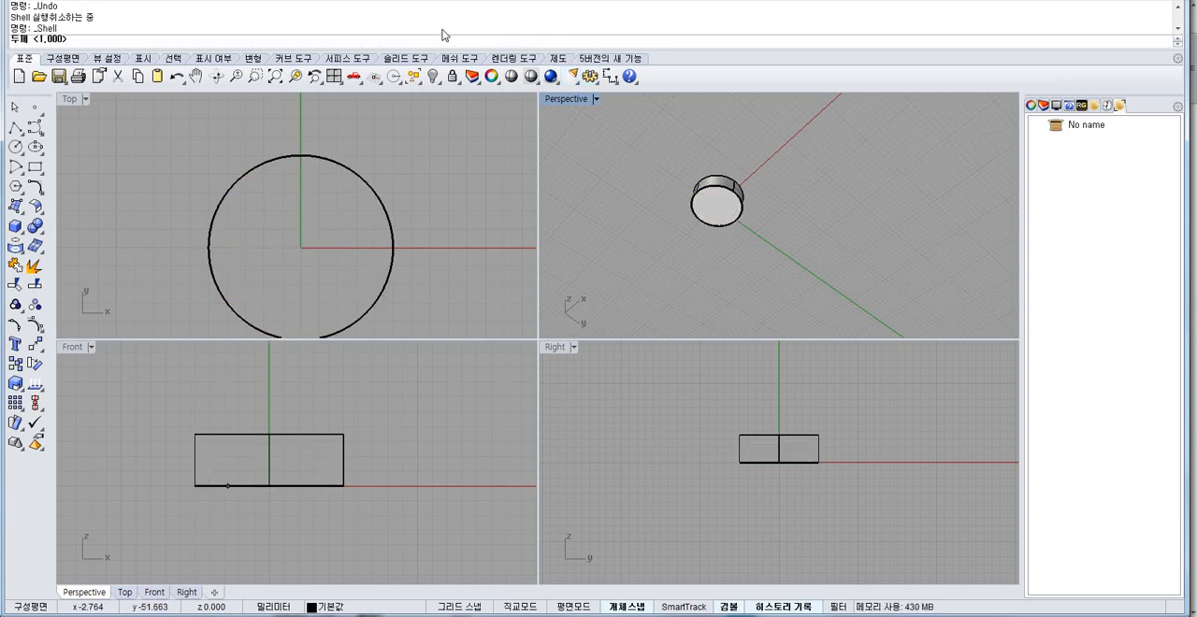
pyautogui.write('.5')
pyautogui.press('Return')
pyautogui.scroll(3, 696, 179)
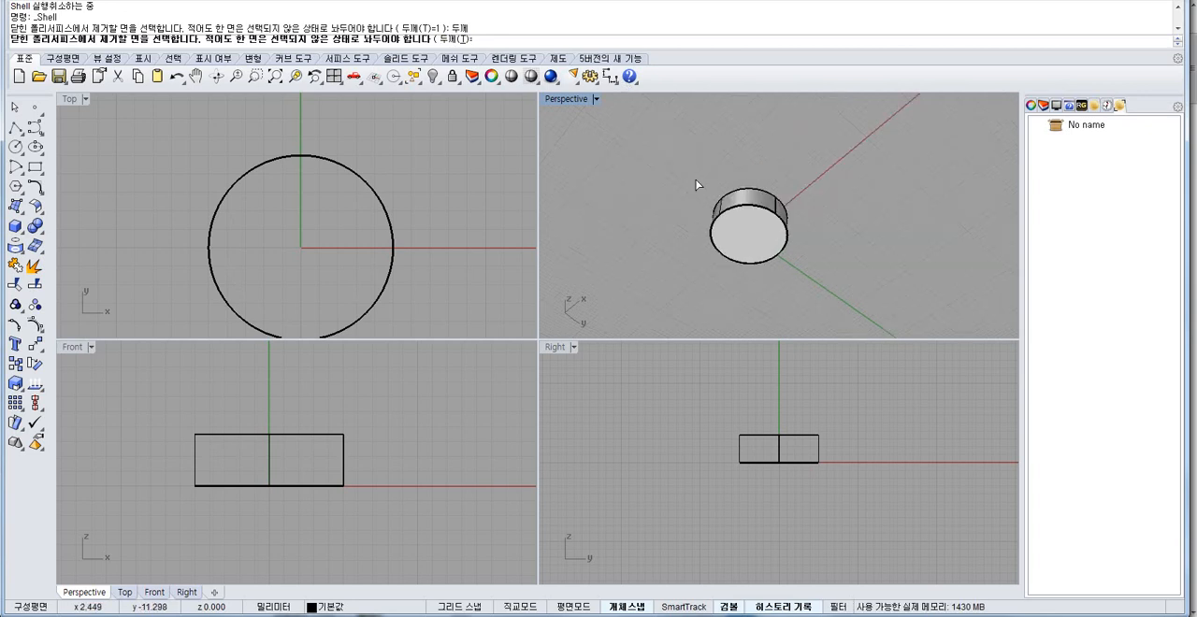
pyautogui.click(764, 242)
pyautogui.press('Return')
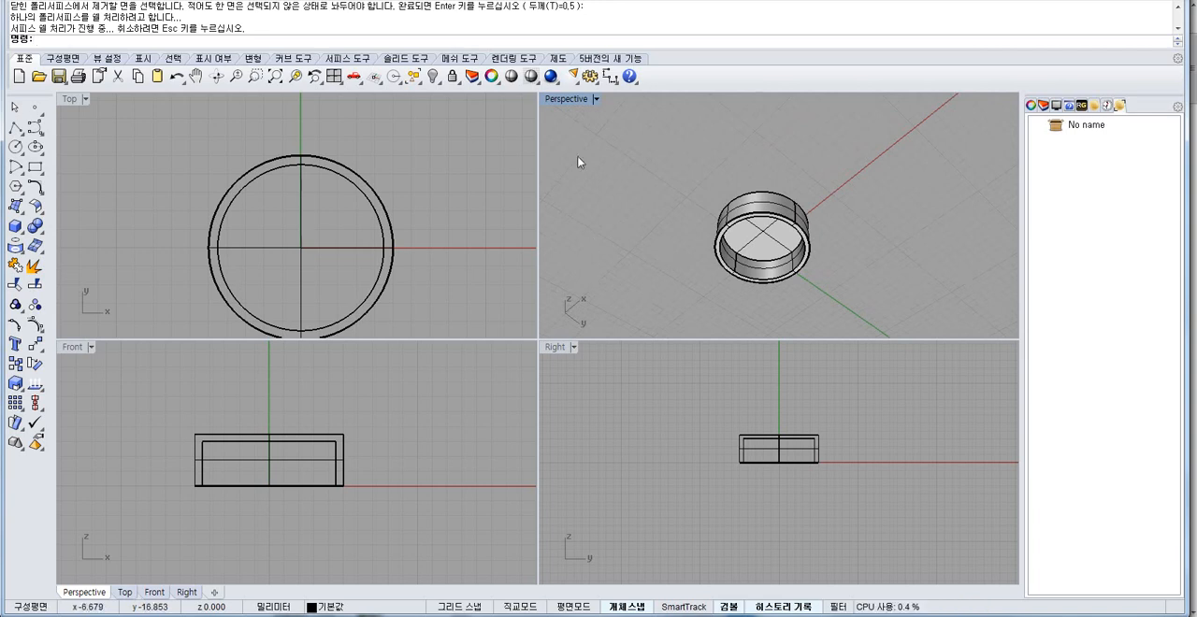
# Try to move the inner ceiling face of the shelled cylinder straight down by 0.5 mm.
pyautogui.moveTo(713, 205); pyautogui.dragTo(742, 173, button='right')
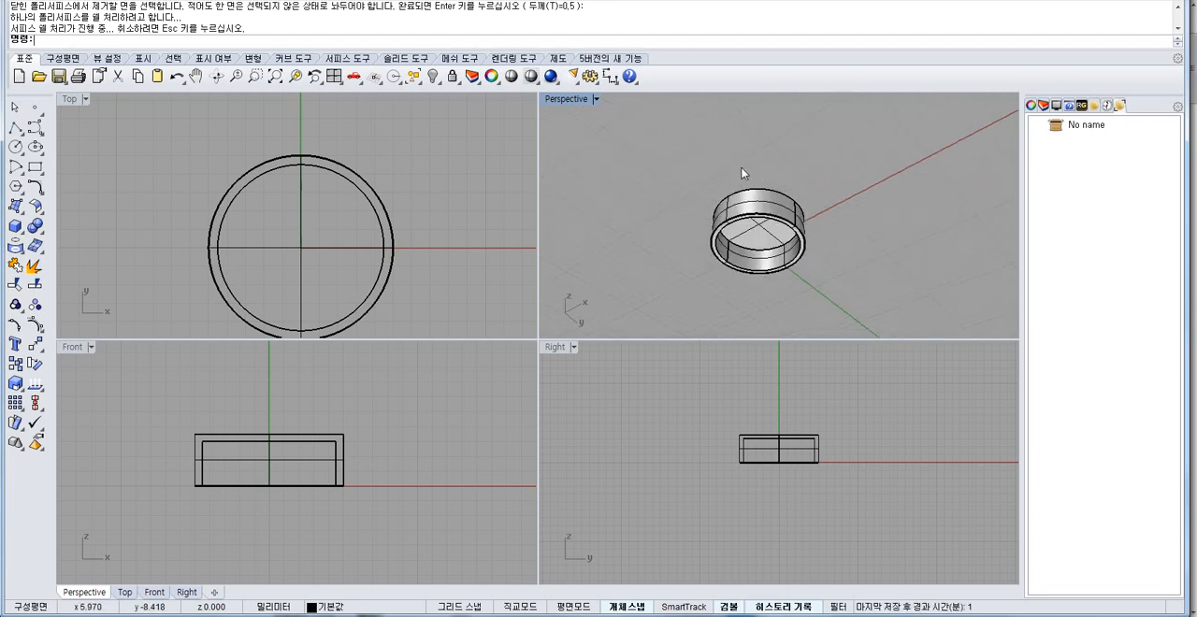
pyautogui.moveTo(767, 141); pyautogui.dragTo(752, 230, button='right')
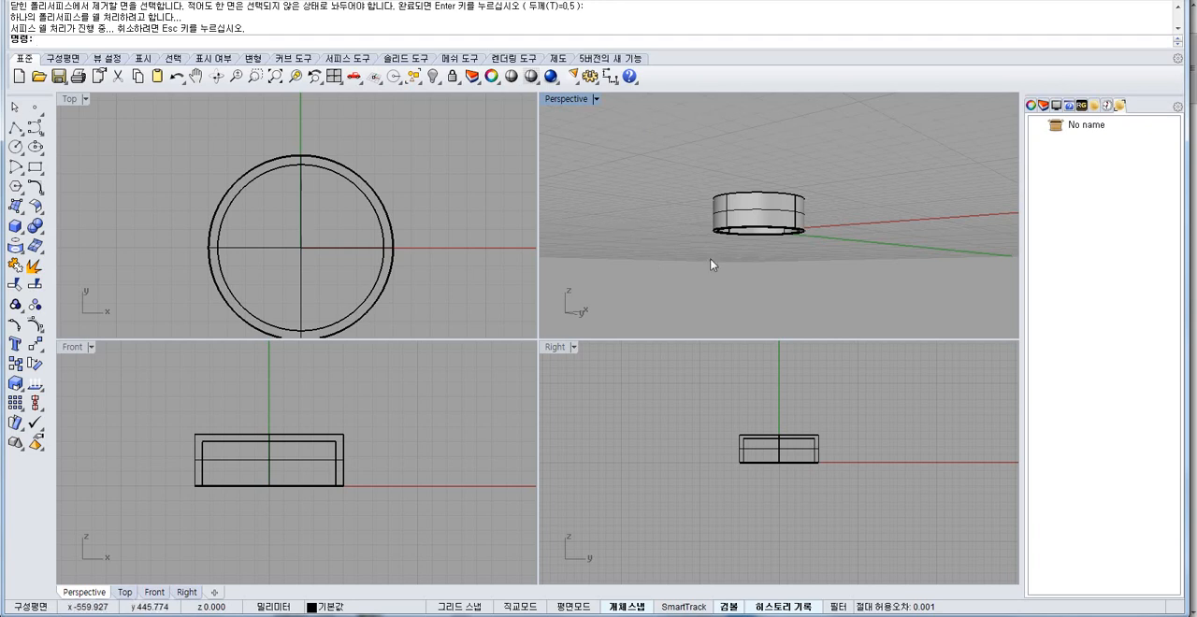
pyautogui.moveTo(714, 262); pyautogui.dragTo(714, 215, button='right')
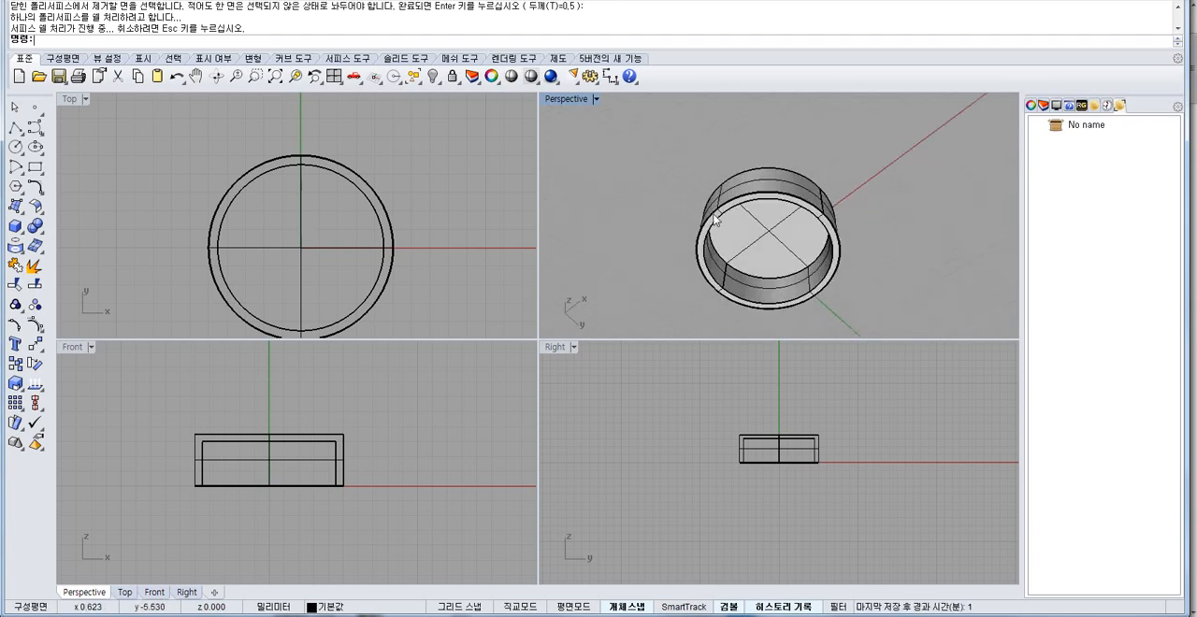
pyautogui.scroll(5, 713, 244)
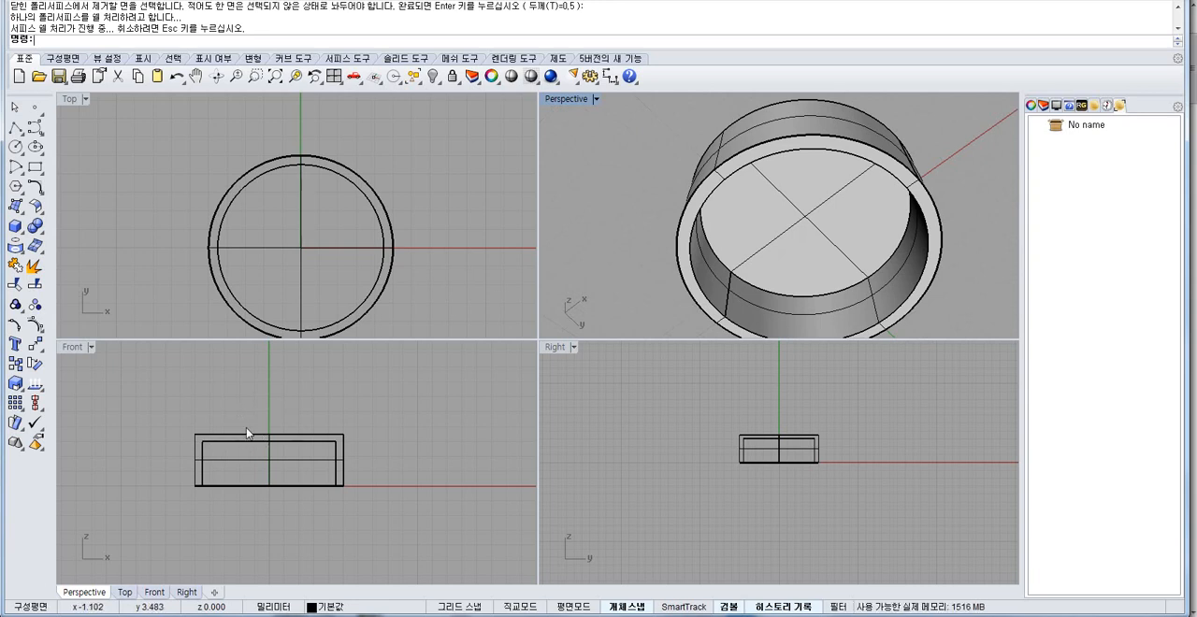
pyautogui.click(783, 203)
pyautogui.click(564, 306)
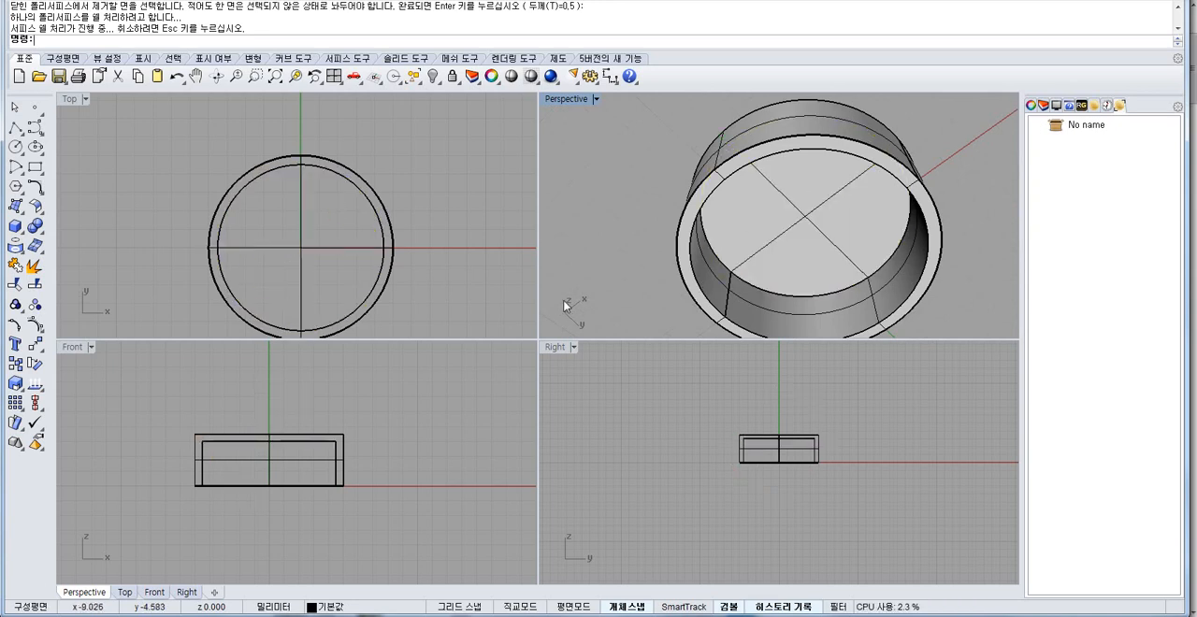
pyautogui.click(783, 224)
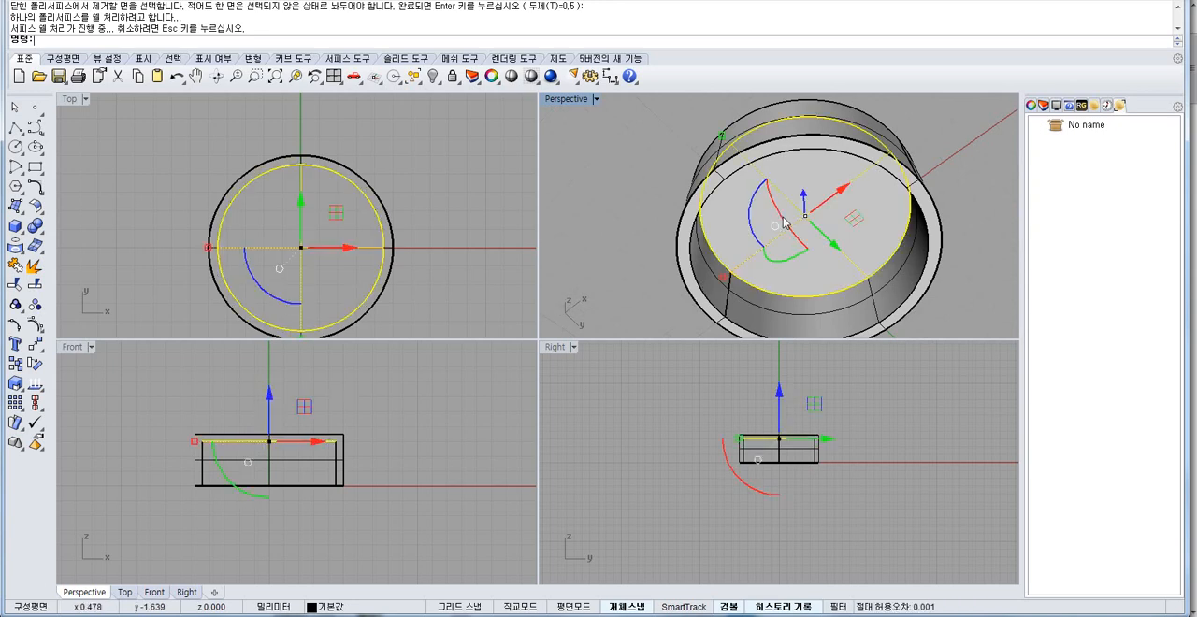
pyautogui.scroll(3, 239, 436)
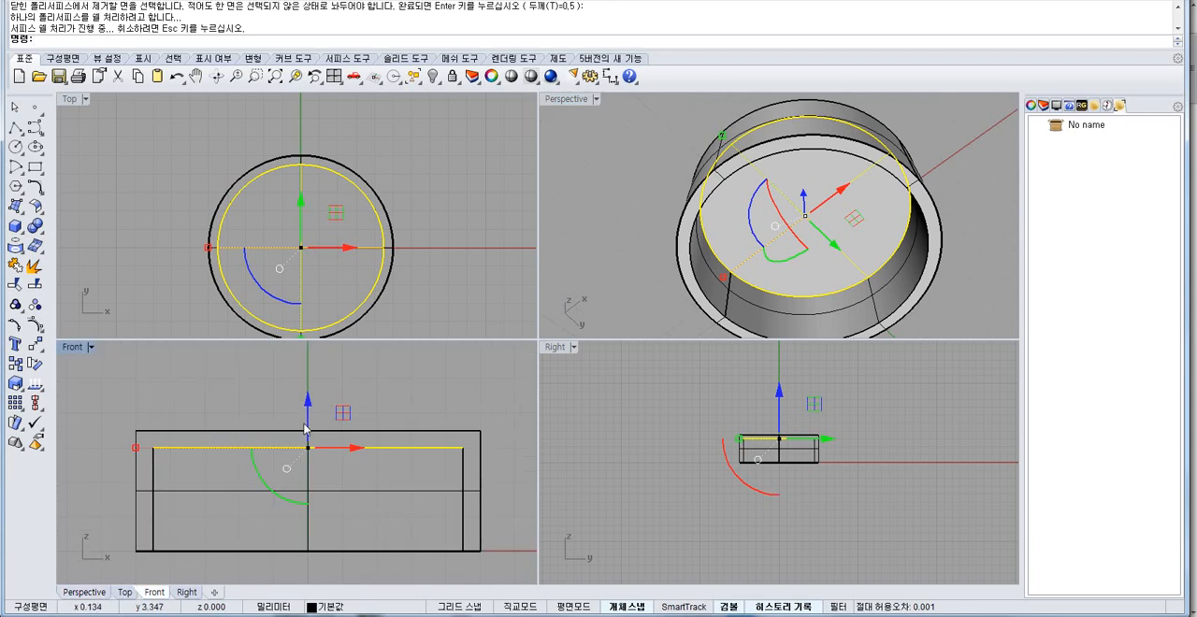
pyautogui.click(35, 345)
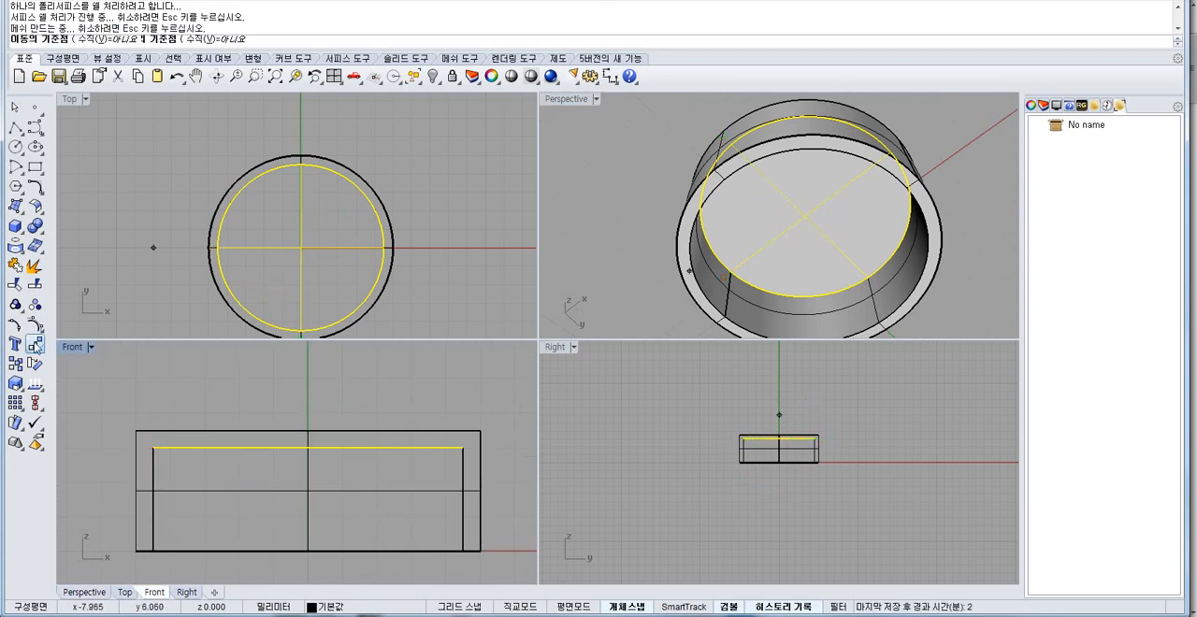
pyautogui.click(110, 391)
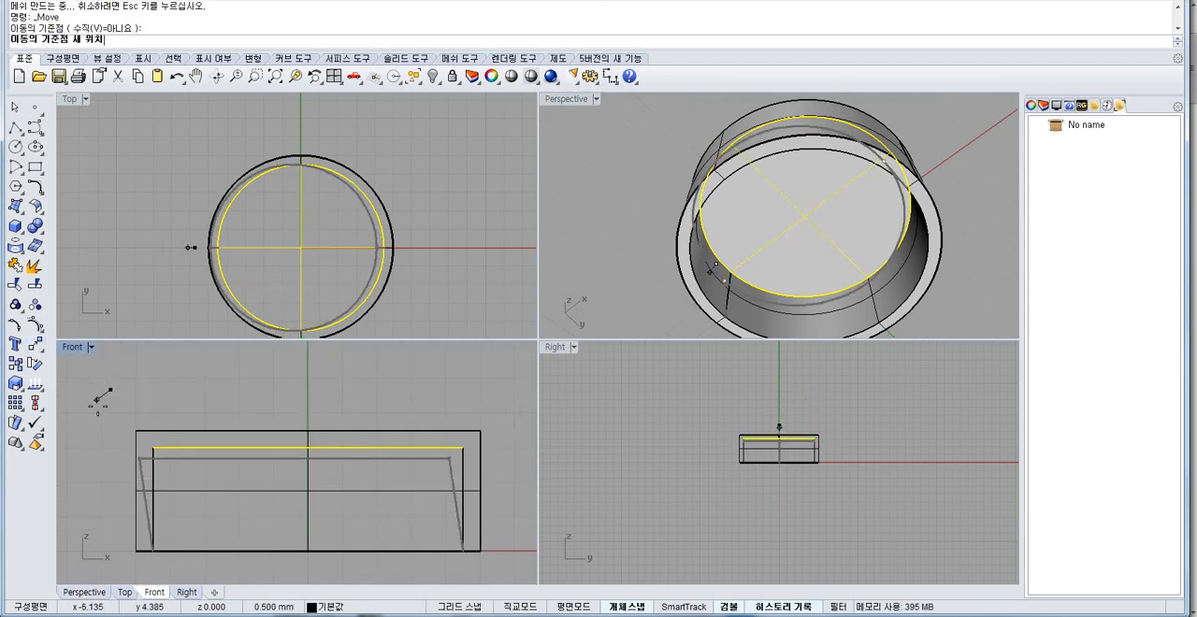
pyautogui.keyDown('shift'); pyautogui.click(110, 491); pyautogui.keyUp('shift')
pyautogui.click(586, 283)
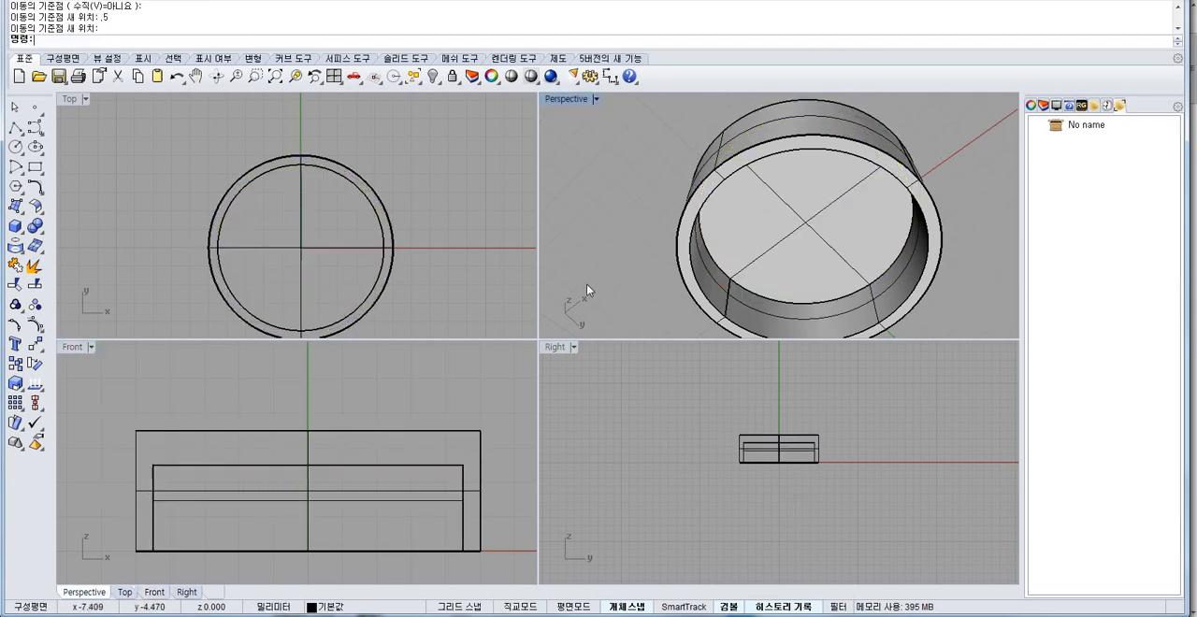
# Undo the move of the shelled cylinder's inner ceiling face.
pyautogui.moveTo(754, 191); pyautogui.dragTo(852, 244, button='right')
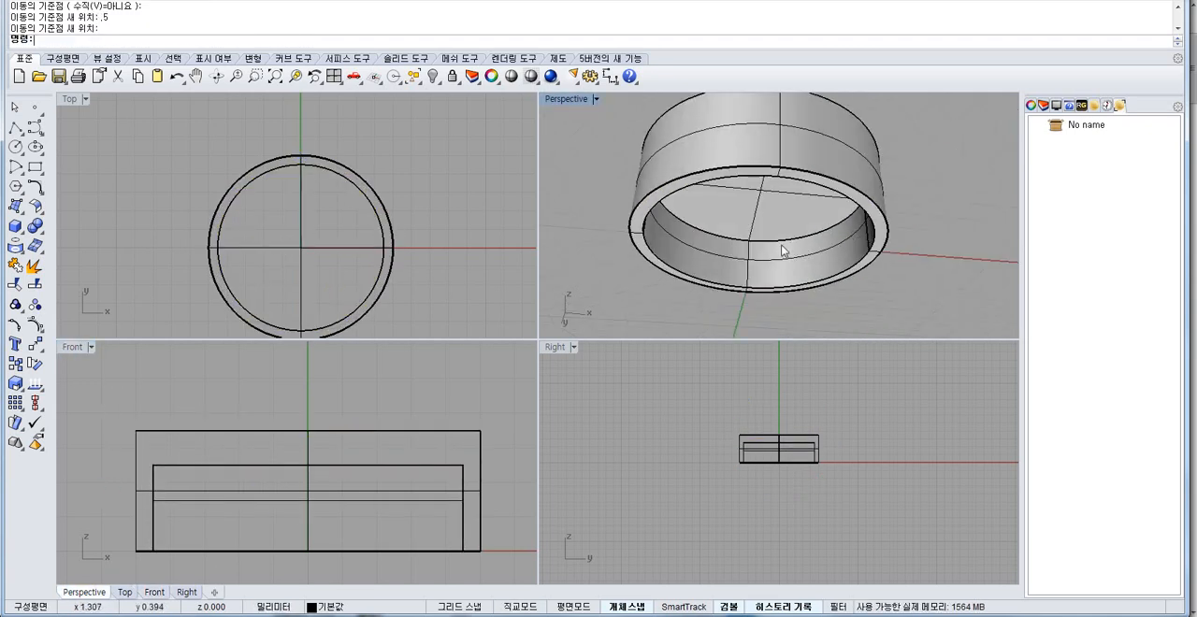
pyautogui.click(338, 444)
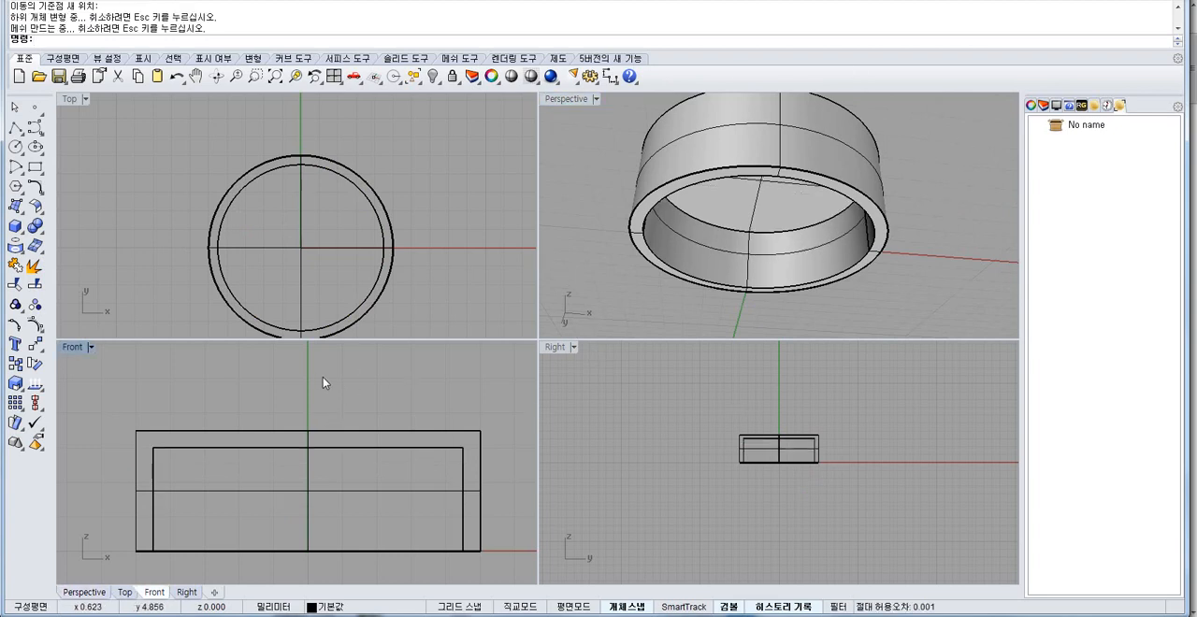
pyautogui.moveTo(319, 426); pyautogui.dragTo(323, 458, button='right')
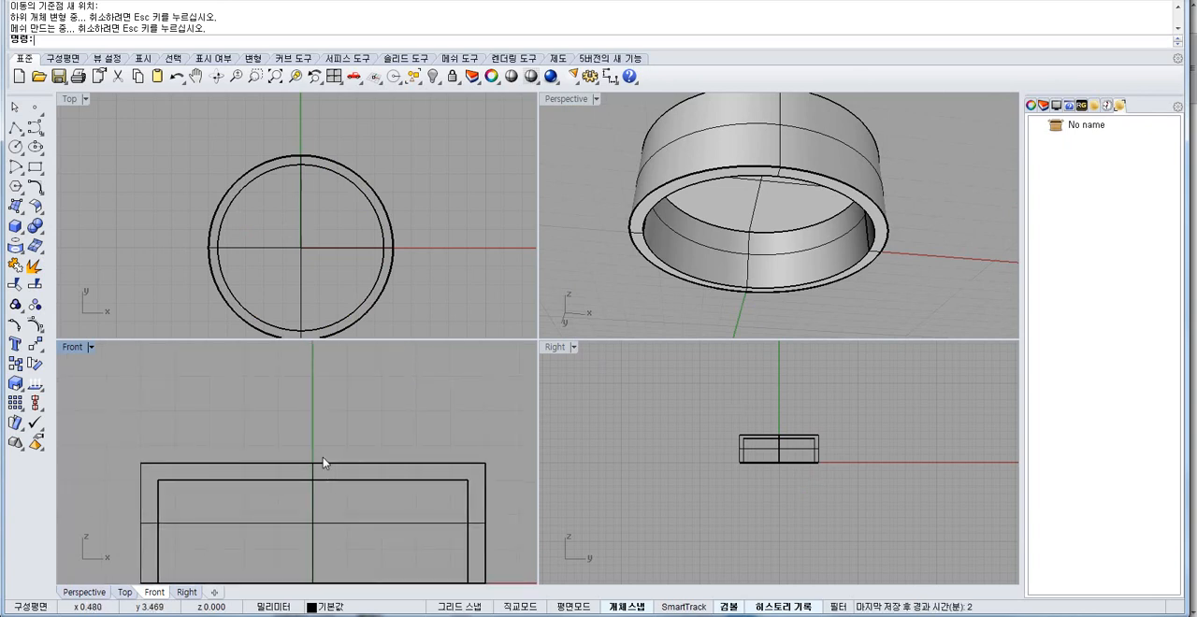
pyautogui.scroll(-4, 325, 460)
pyautogui.hotkey('ctrl', 'z')
# Draw an upward-bulging arc about 11 mm wide above the shelled cylinder in the Front view, using start, end and direction.
pyautogui.click(35, 129)
pyautogui.click(15, 166)
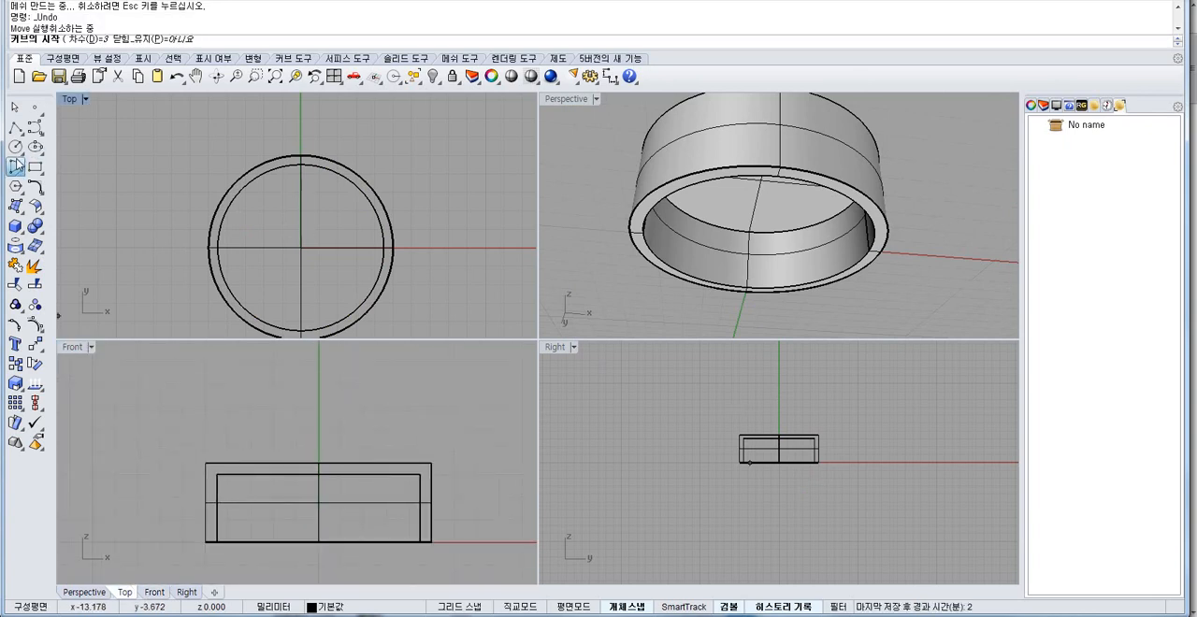
pyautogui.click(75, 174)
pyautogui.moveTo(215, 396); pyautogui.dragTo(206, 455, button='right')
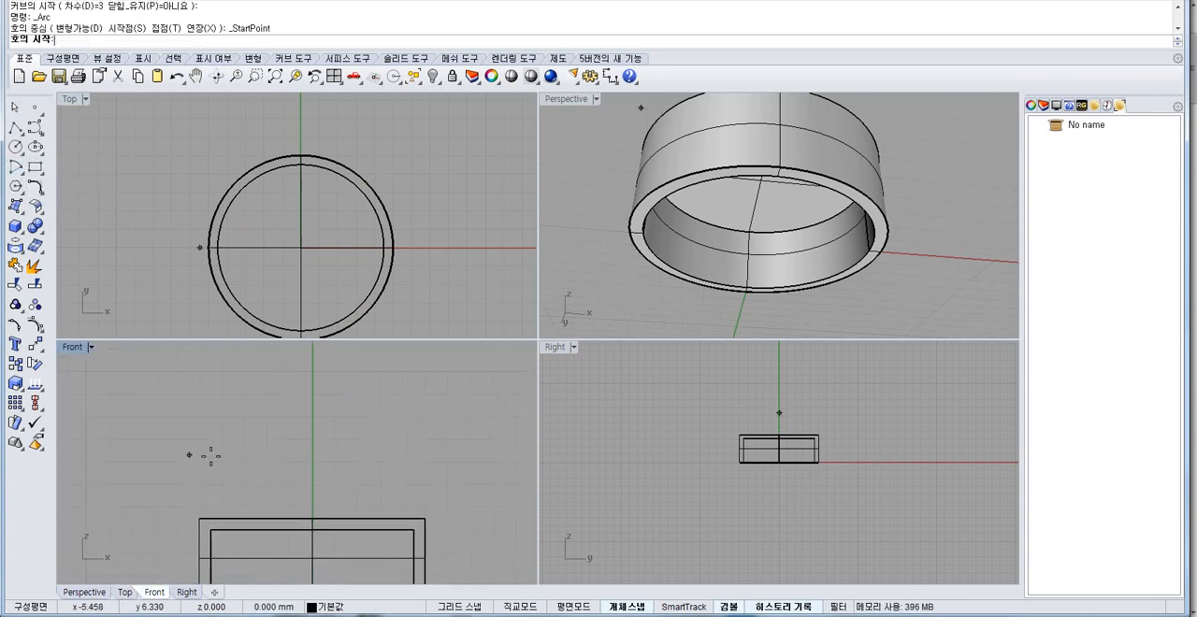
pyautogui.click(189, 454)
pyautogui.click(446, 470)
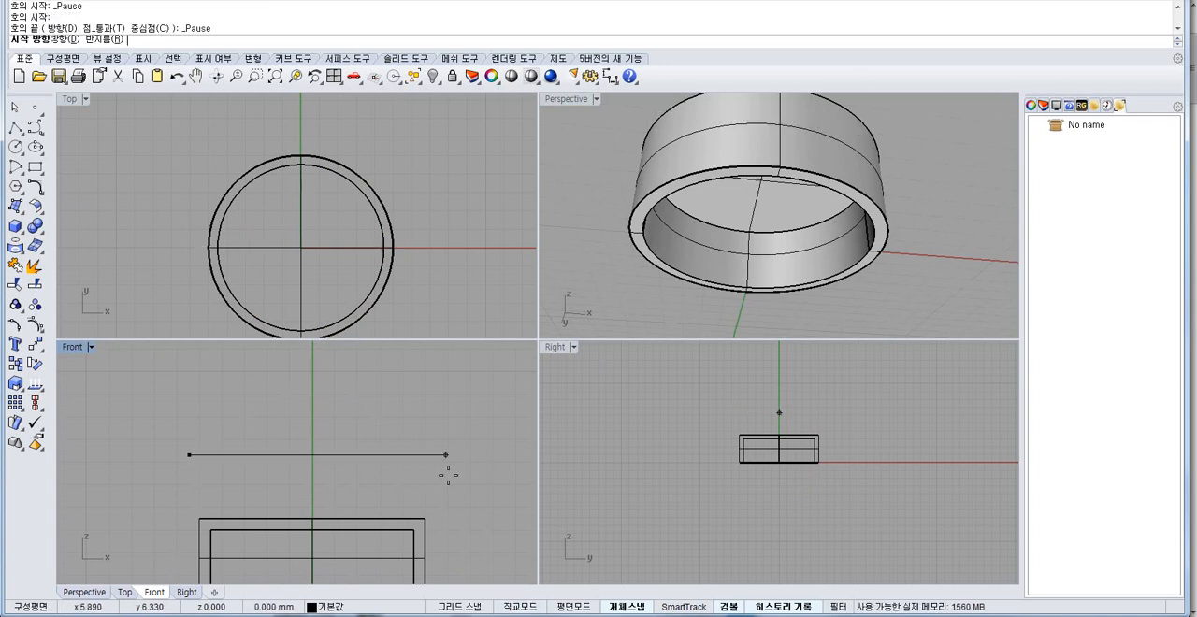
pyautogui.moveTo(283, 327); pyautogui.dragTo(276, 401, button='right')
pyautogui.click(349, 477)
pyautogui.click(349, 477)
# Copy the arc straight down by 1 mm in the Front view.
pyautogui.moveTo(349, 477); pyautogui.dragTo(353, 413, button='right')
pyautogui.write('C')
pyautogui.press('Return')
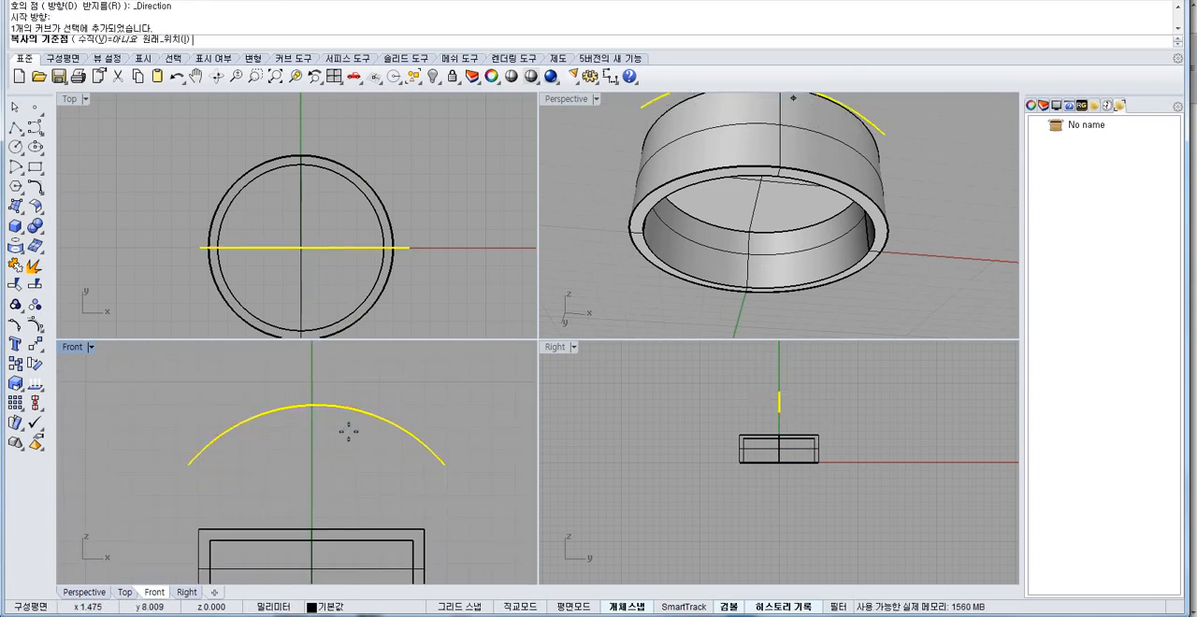
pyautogui.click(345, 430)
pyautogui.keyDown('shift'); pyautogui.click(345, 451); pyautogui.keyUp('shift')
pyautogui.rightClick(342, 449)
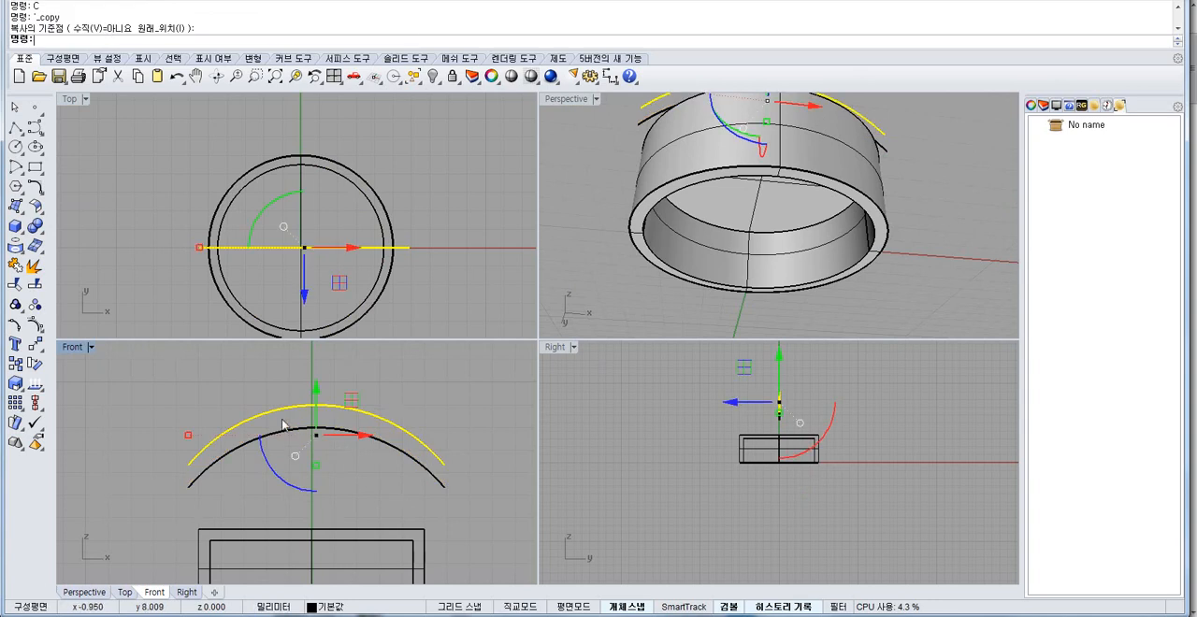
# Offset the upper arc inward by 1 mm in the Front view.
pyautogui.scroll(6, 289, 426)
pyautogui.doubleClick(80, 347)
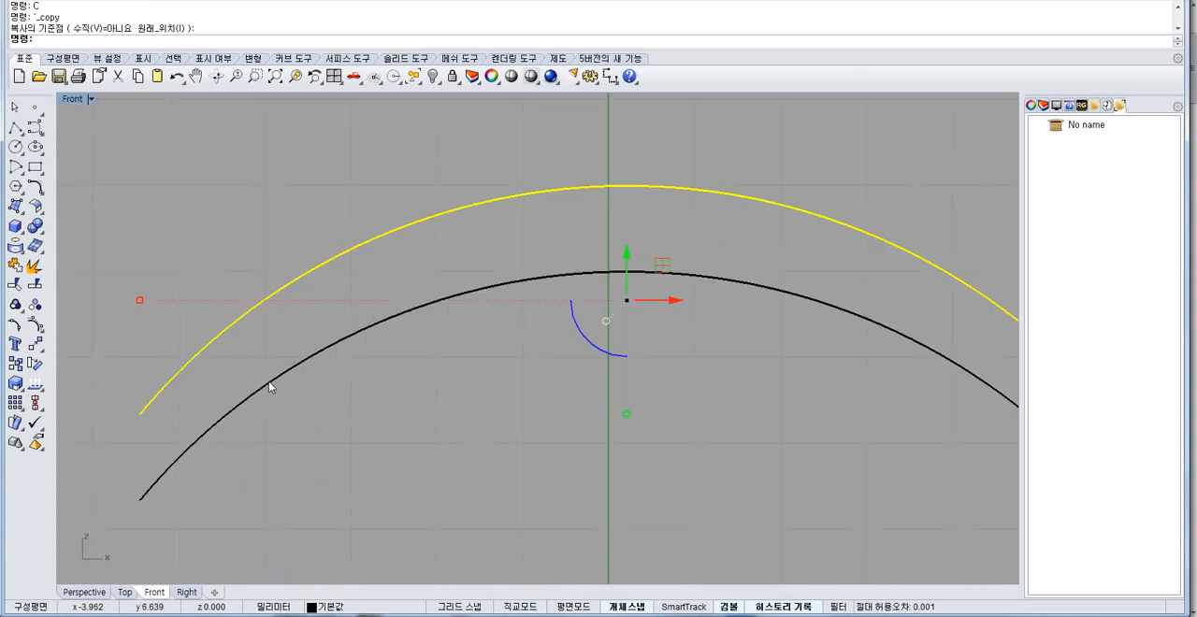
pyautogui.write('o')
pyautogui.press('Return')
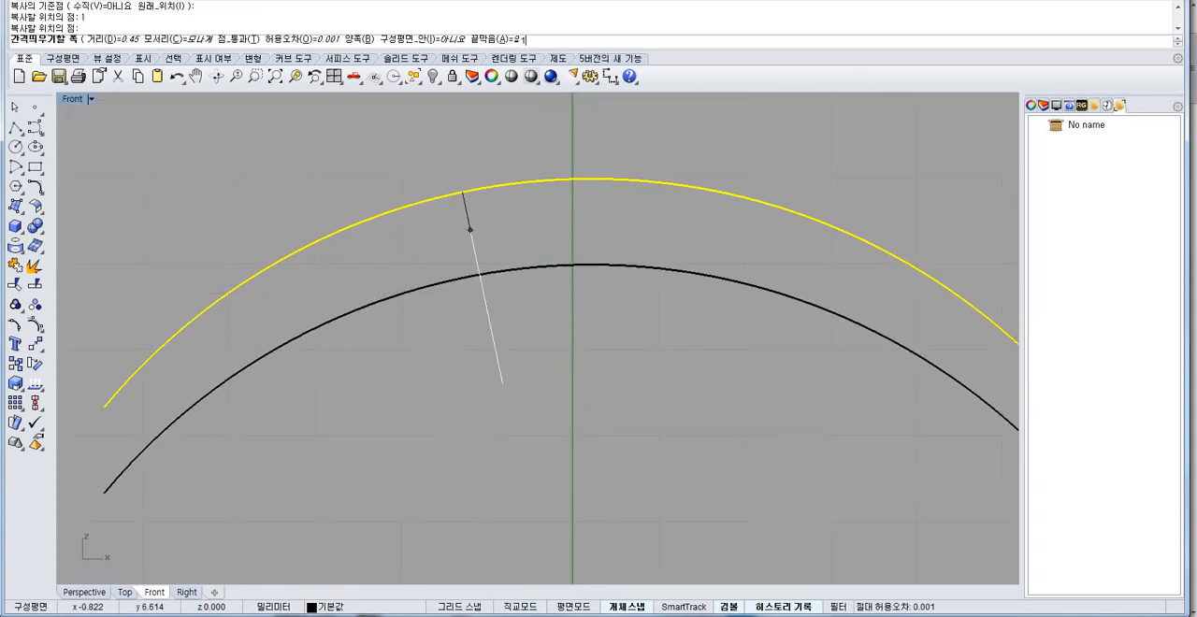
pyautogui.click(498, 384)
pyautogui.click(181, 439)
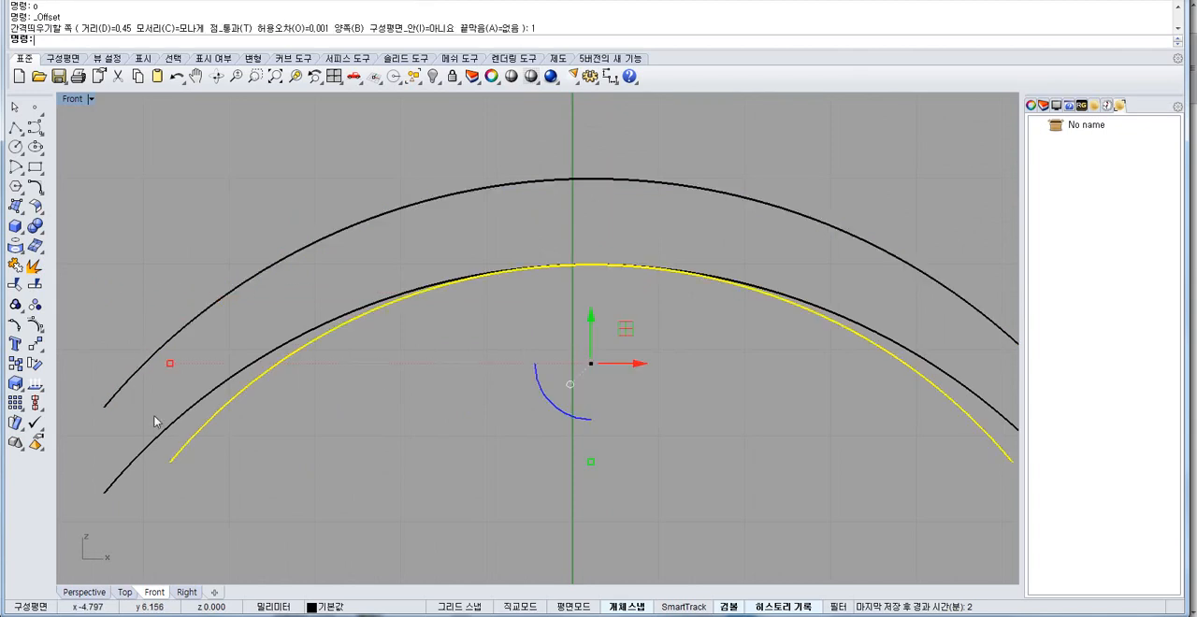
pyautogui.click(157, 420)
pyautogui.click(162, 422)
pyautogui.click(188, 429)
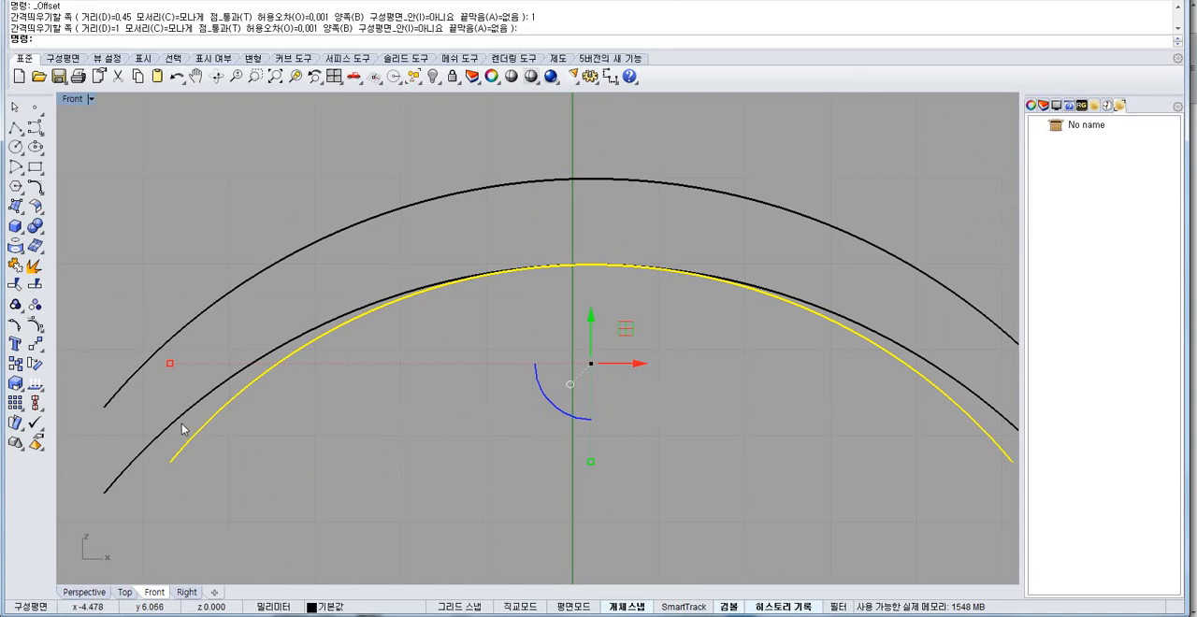
# Delete the original, copied and offset arcs above the shelled cylinder.
pyautogui.moveTo(263, 420); pyautogui.dragTo(276, 321, button='right')
pyautogui.scroll(-8, 285, 321)
pyautogui.moveTo(394, 345); pyautogui.dragTo(268, 226)
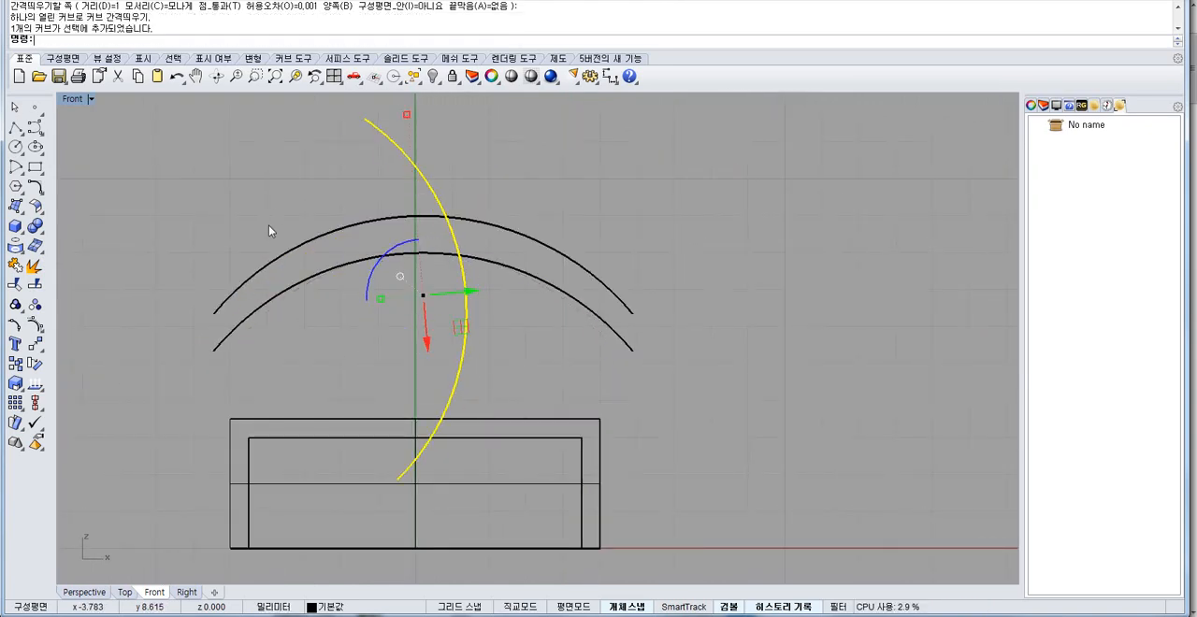
pyautogui.click(283, 346)
pyautogui.moveTo(494, 224); pyautogui.dragTo(332, 292)
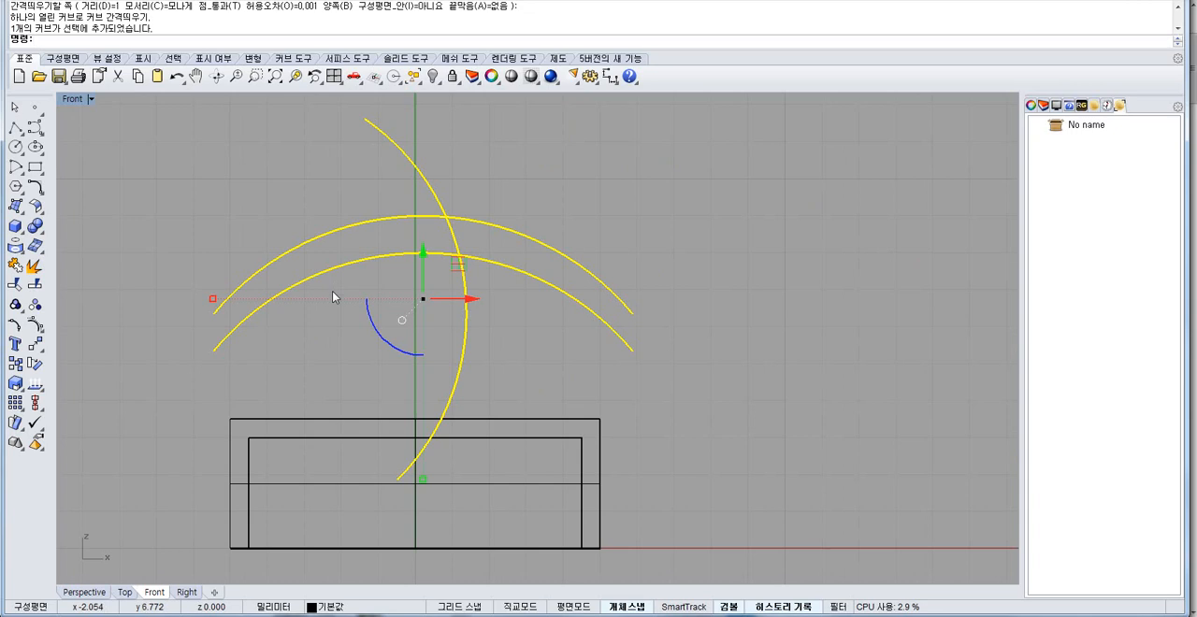
pyautogui.press('Delete')
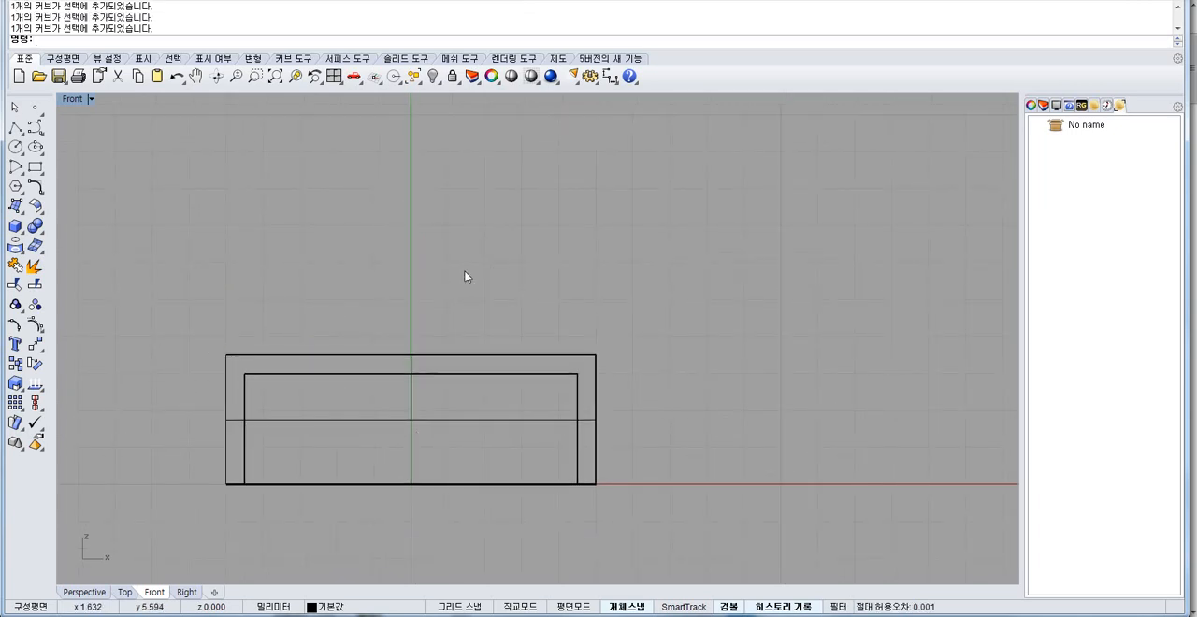
# Return to the four-view layout and explode the shelled cylinder into separate surfaces.
pyautogui.doubleClick(74, 99)
pyautogui.moveTo(655, 271); pyautogui.dragTo(728, 121, button='right')
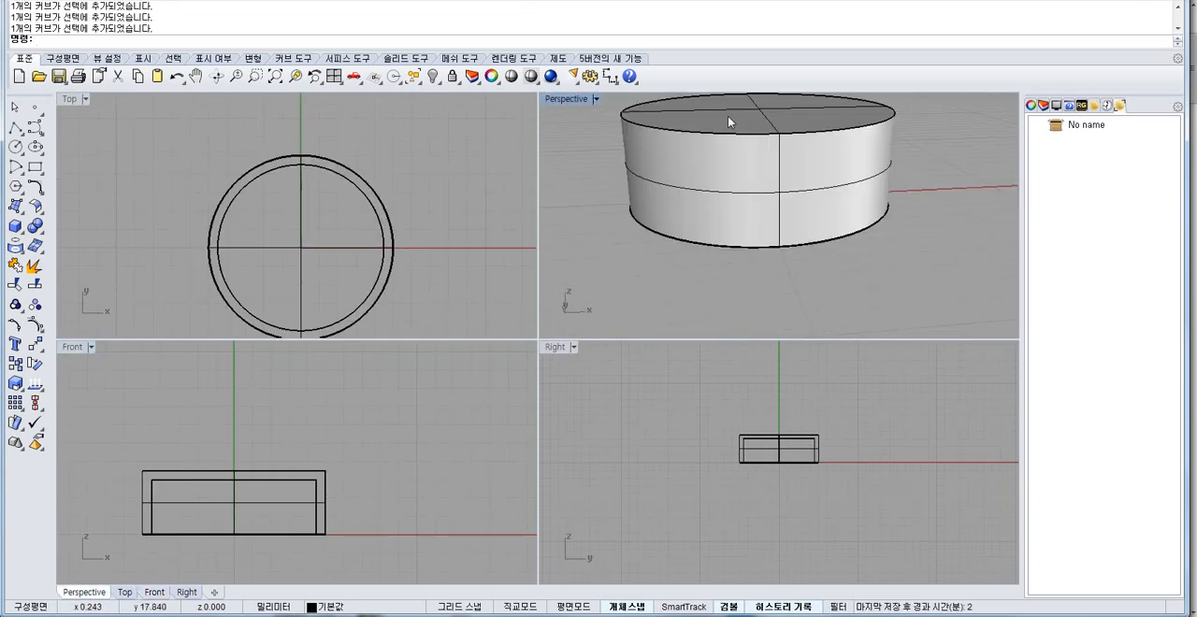
pyautogui.click(703, 164)
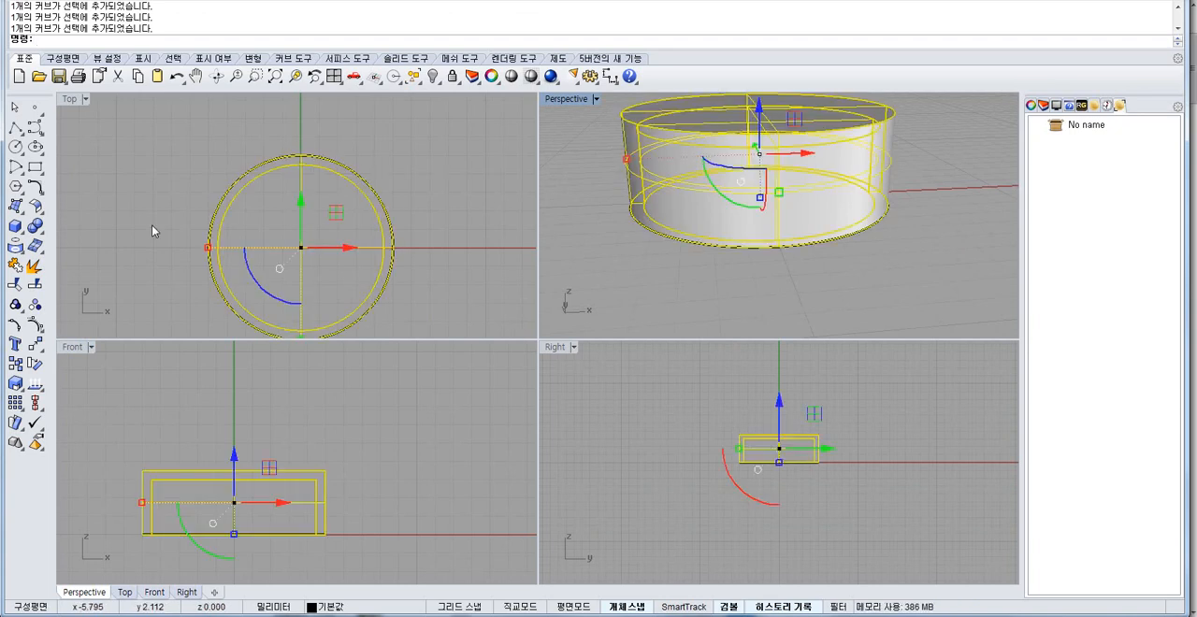
pyautogui.click(38, 269)
pyautogui.moveTo(60, 205); pyautogui.dragTo(69, 308, button='right')
pyautogui.keyDown('shift'); pyautogui.moveTo(626, 258); pyautogui.dragTo(619, 306, button='right'); pyautogui.keyUp('shift')
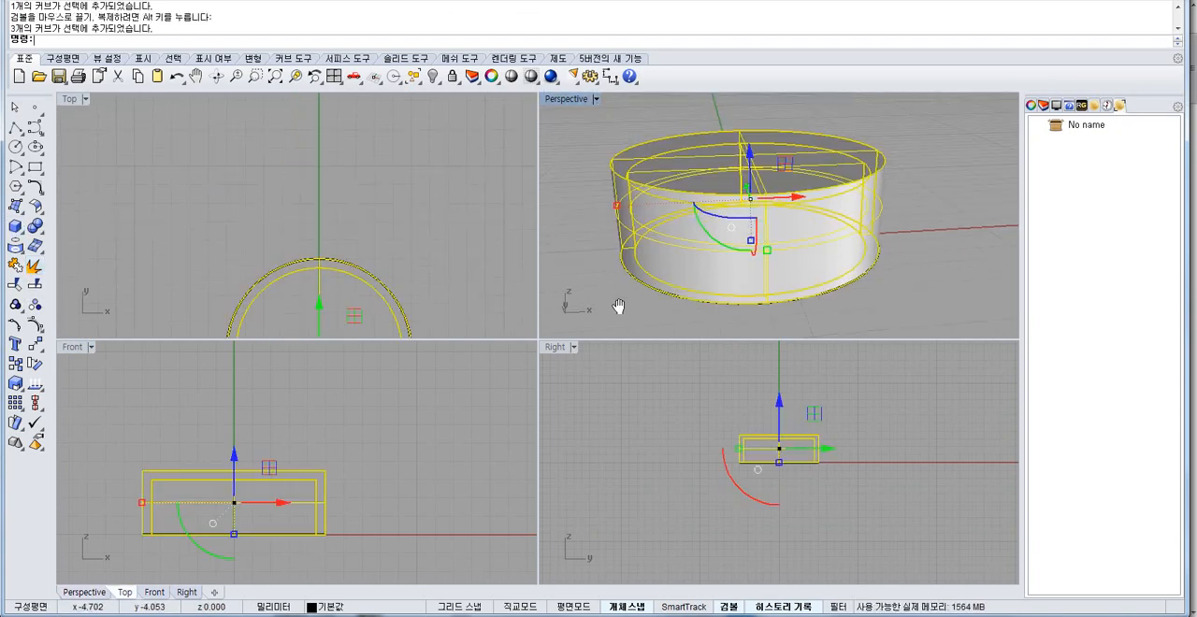
pyautogui.press('Delete')
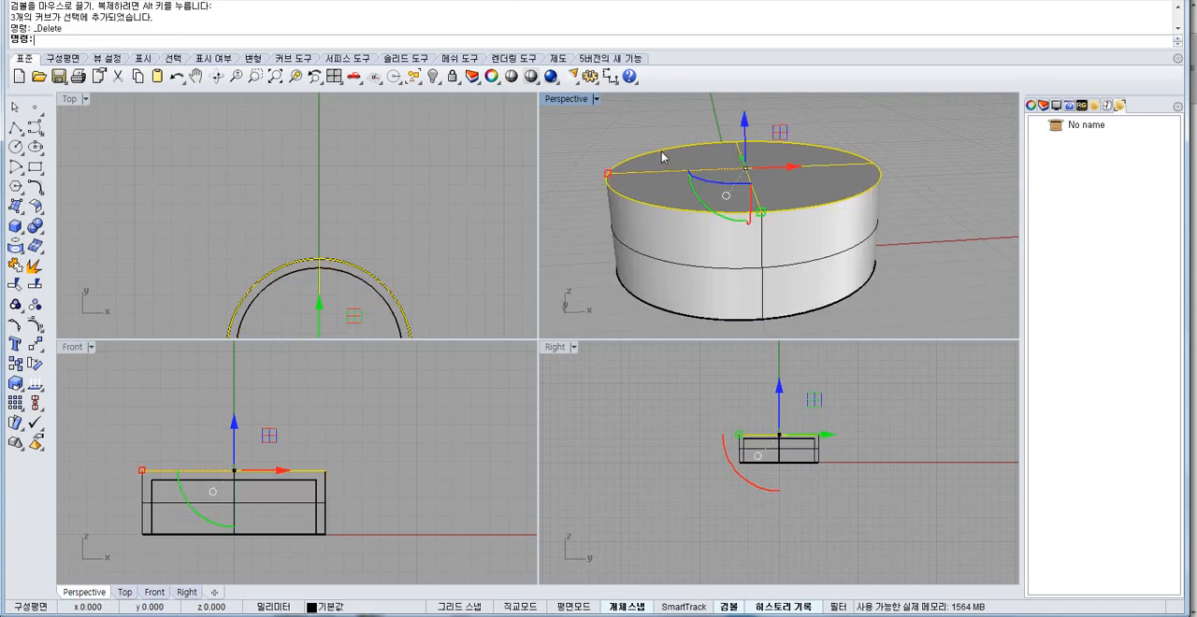
# Offset the cylinder's outer top face 1 mm downward as a single surface, with the solid option off.
pyautogui.click(36, 207)
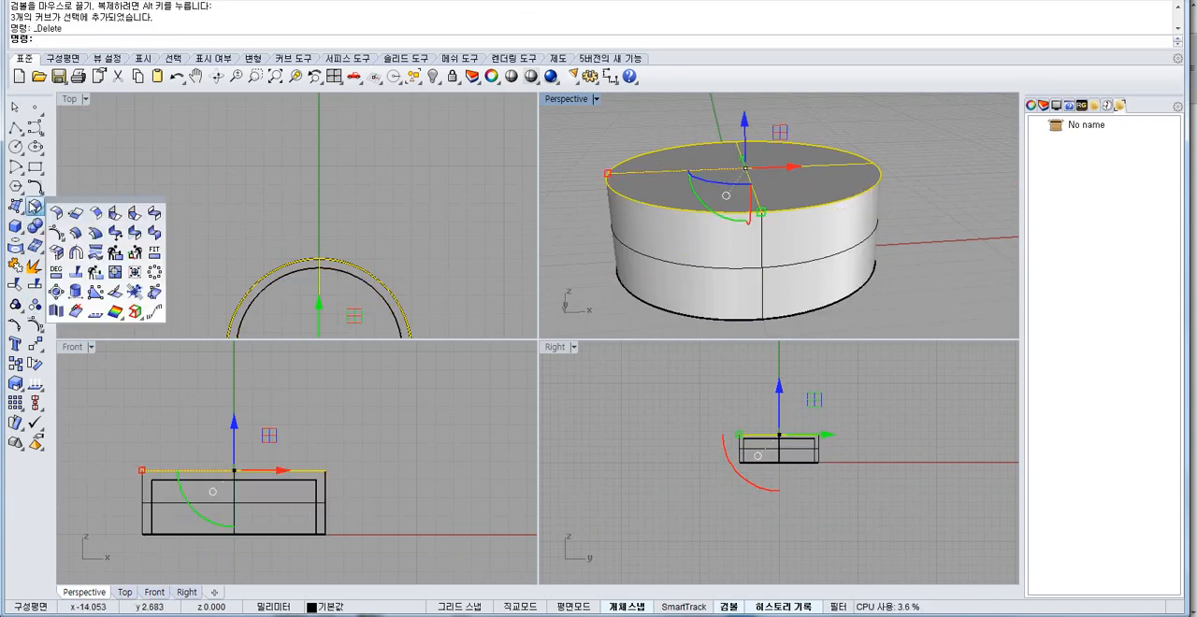
pyautogui.click(75, 234)
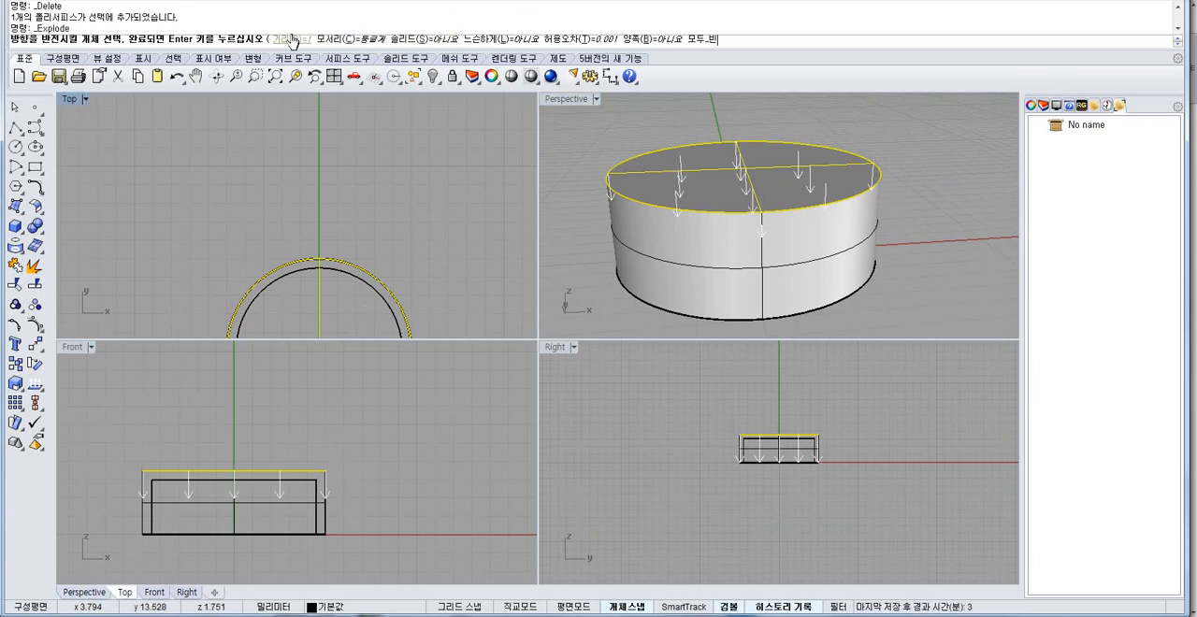
pyautogui.press('Return')
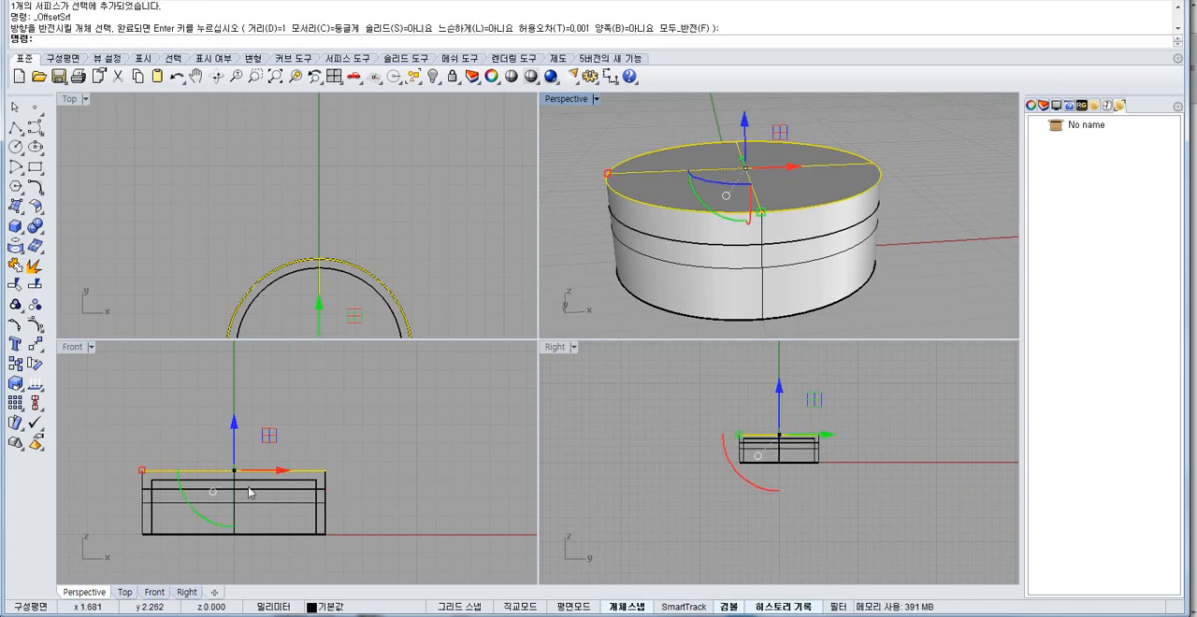
# Hide the cylinder's outer top and side surfaces, and maximise the Perspective view on the inner shell and offset disc.
pyautogui.scroll(3, 113, 474)
pyautogui.scroll(2, 211, 388)
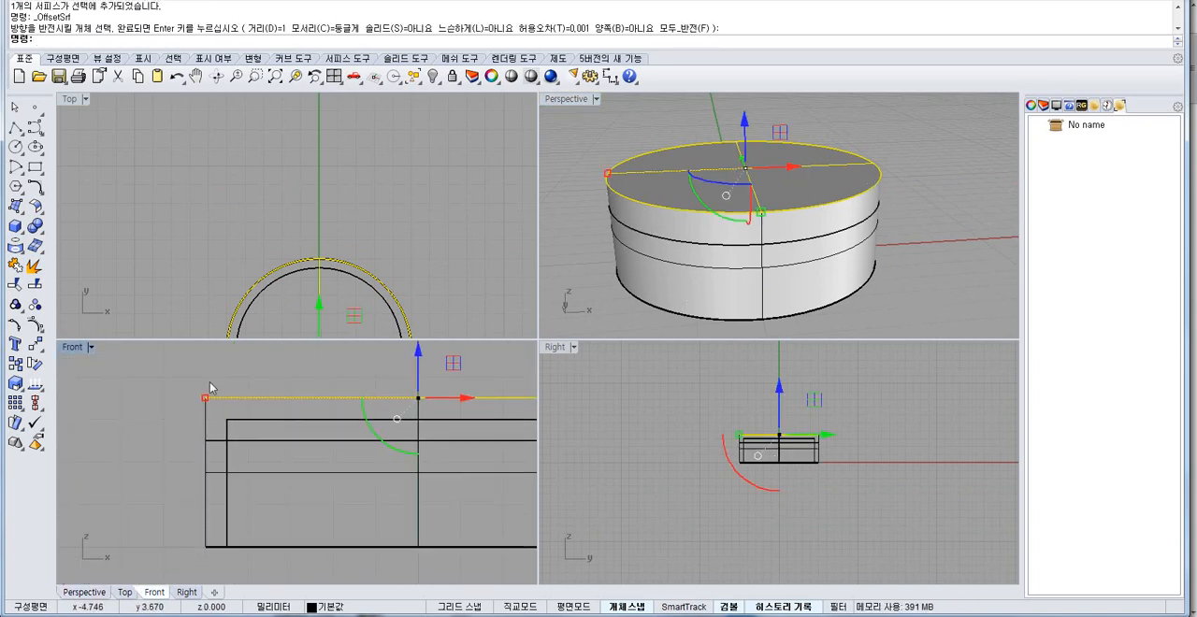
pyautogui.moveTo(209, 381); pyautogui.dragTo(174, 407)
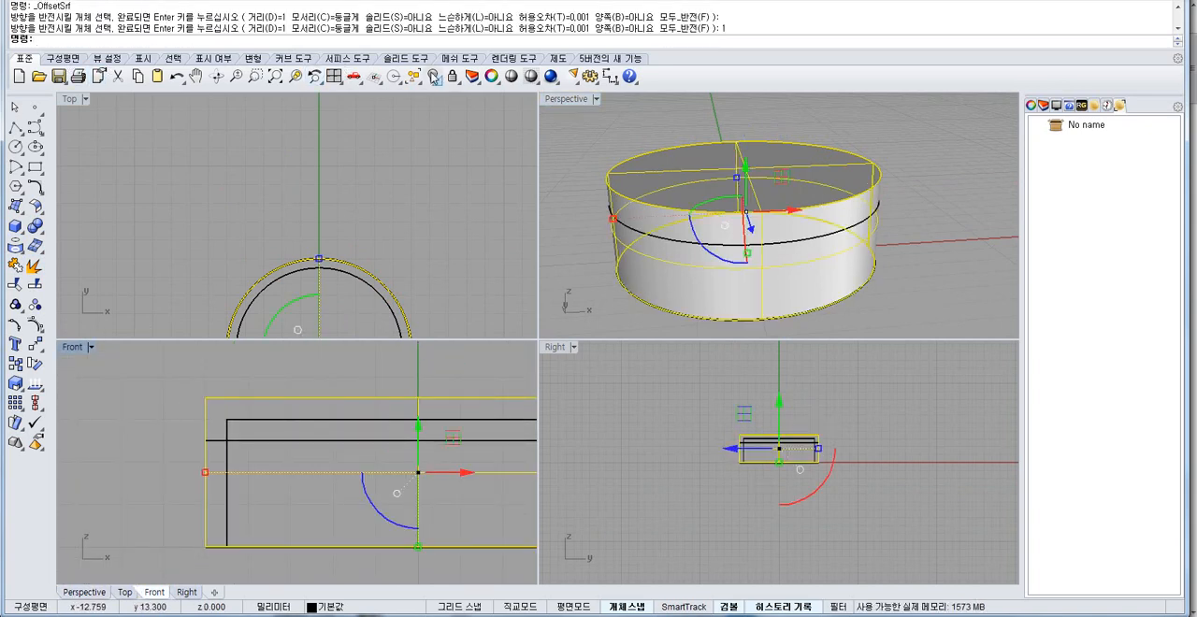
pyautogui.click(434, 78)
pyautogui.moveTo(687, 225); pyautogui.dragTo(782, 245, button='right')
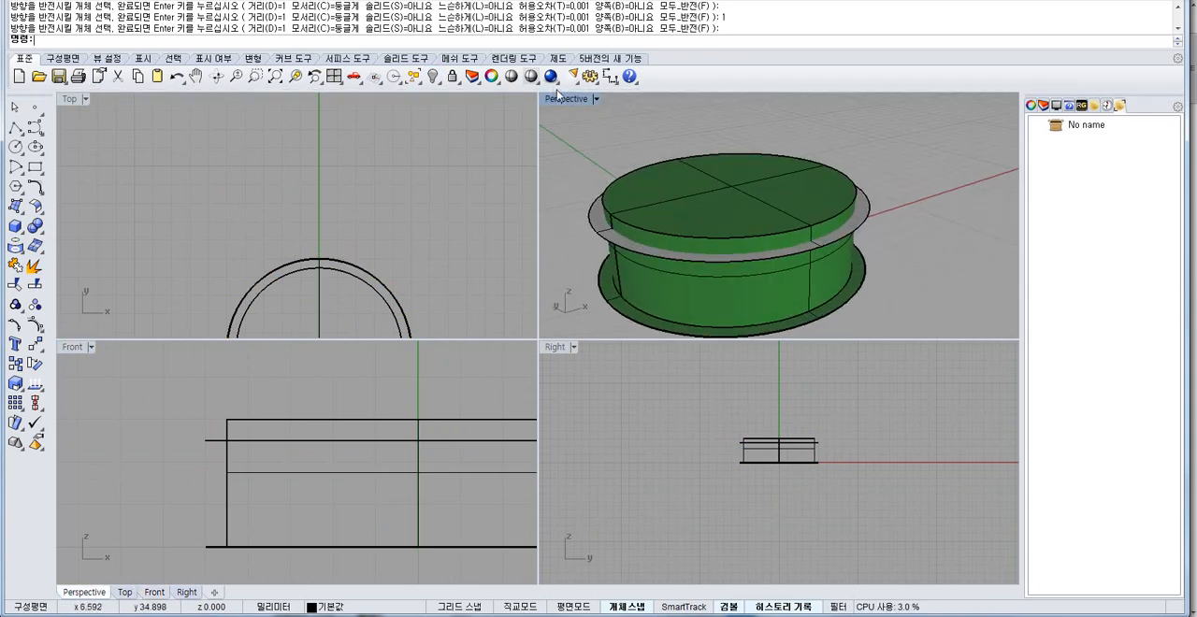
pyautogui.doubleClick(564, 99)
pyautogui.moveTo(541, 309); pyautogui.dragTo(307, 439, button='right')
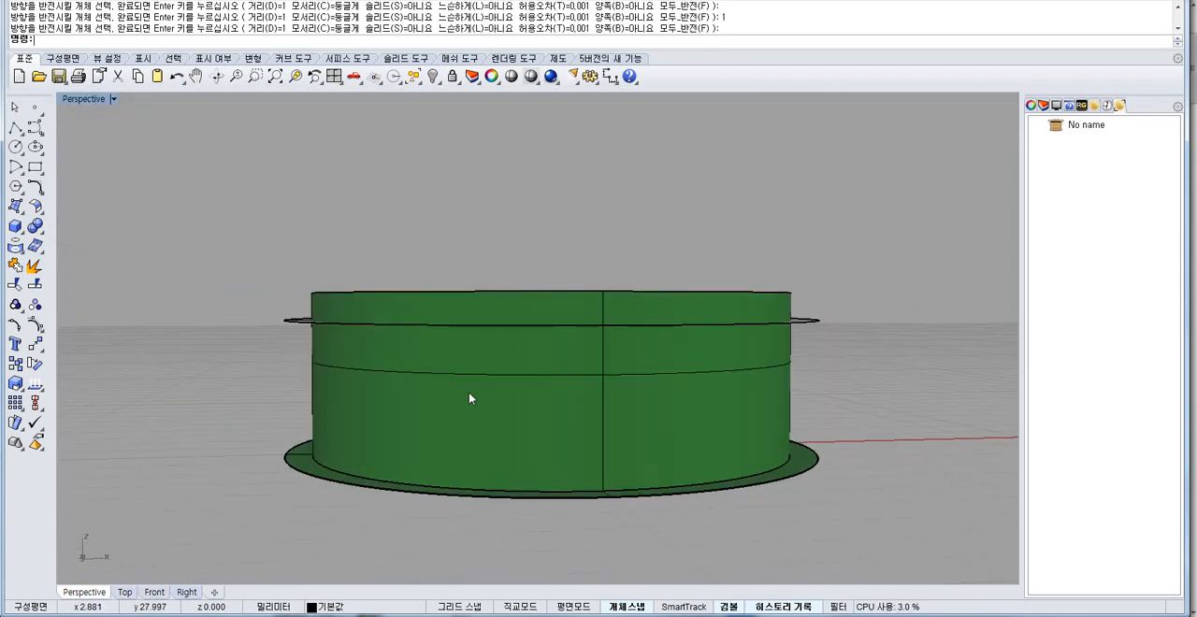
pyautogui.moveTo(469, 398); pyautogui.dragTo(440, 388, button='right')
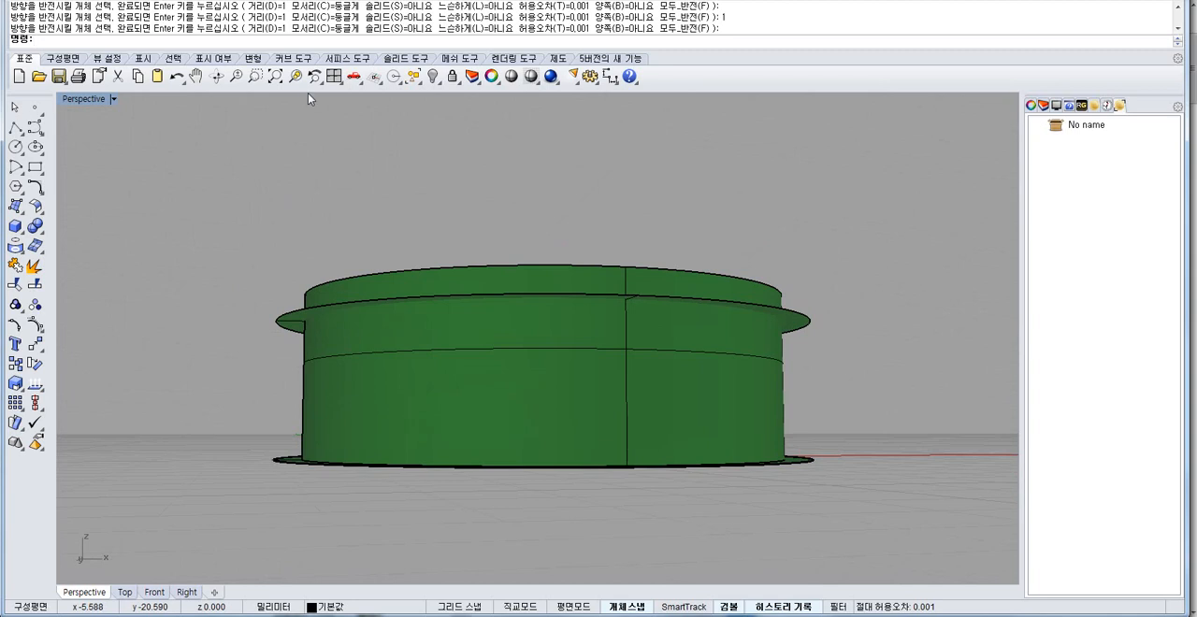
# Check the backface setting of the Shaded display mode in the Rhino options, keeping a single colour for all backfaces.
pyautogui.click(590, 76)
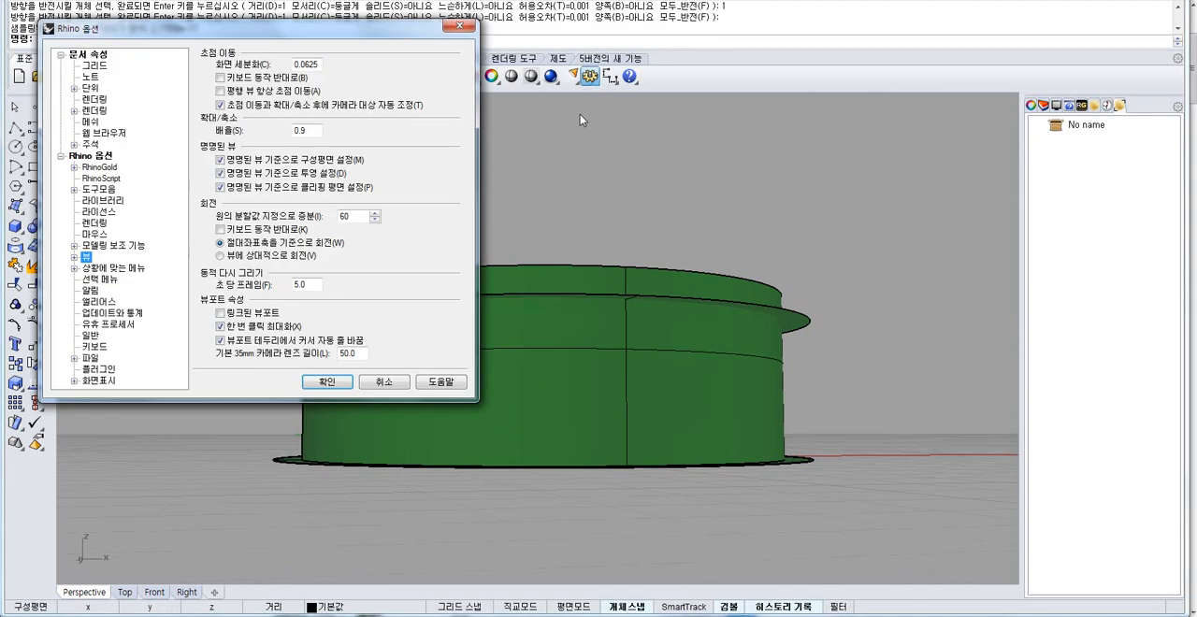
pyautogui.click(74, 256)
pyautogui.click(86, 268)
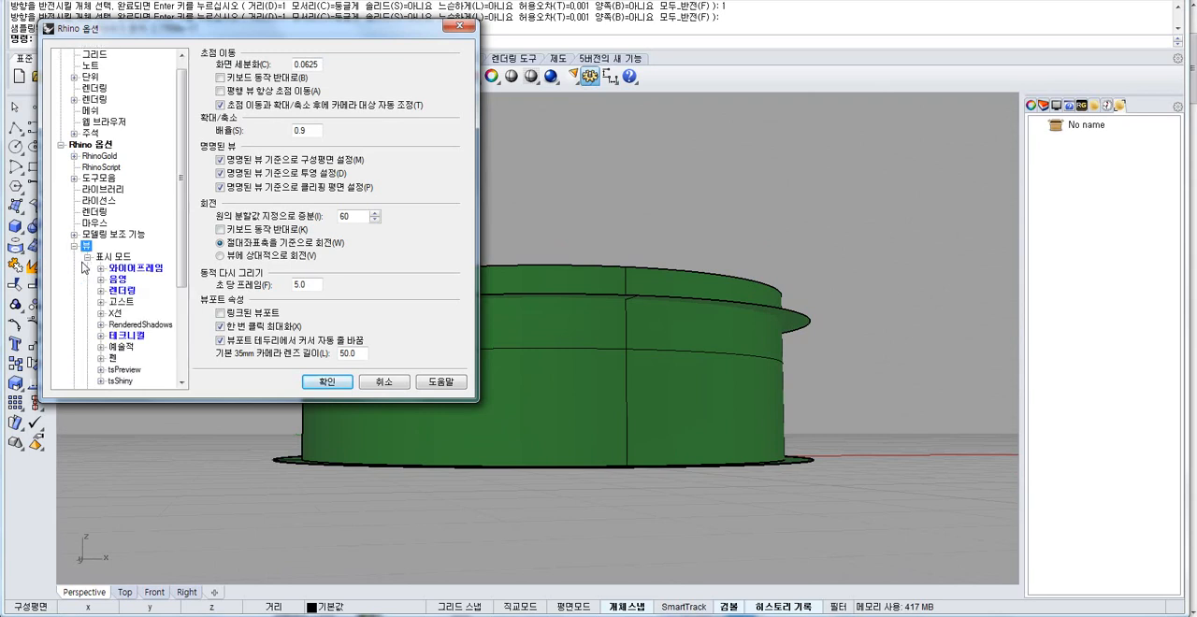
pyautogui.click(113, 280)
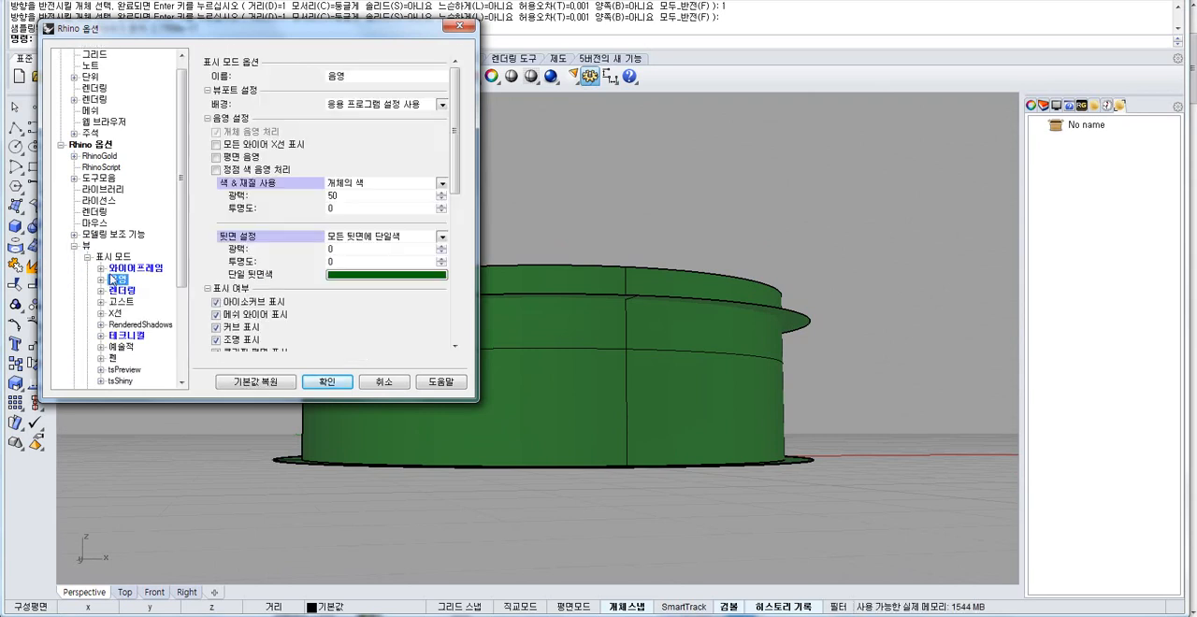
pyautogui.click(348, 235)
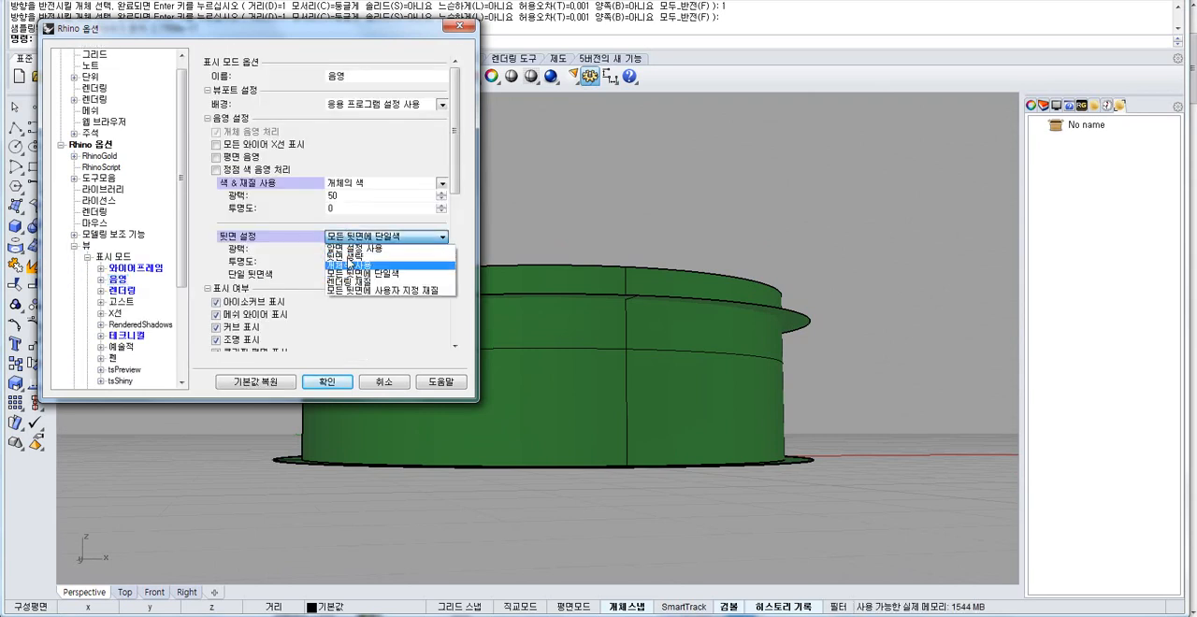
pyautogui.click(354, 270)
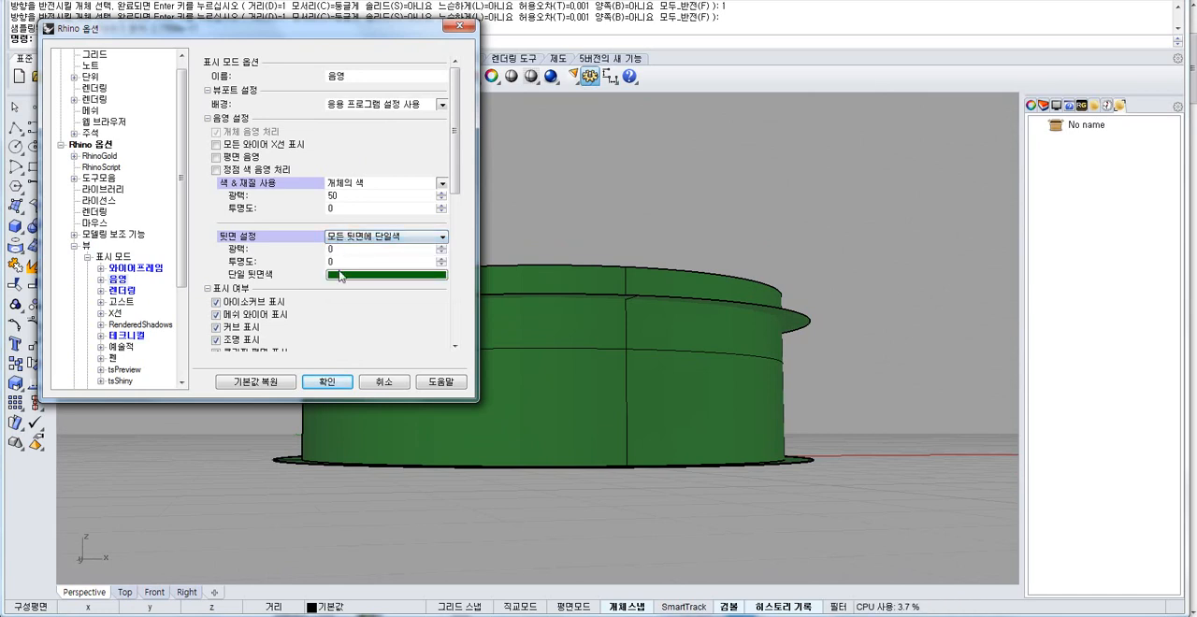
pyautogui.click(322, 382)
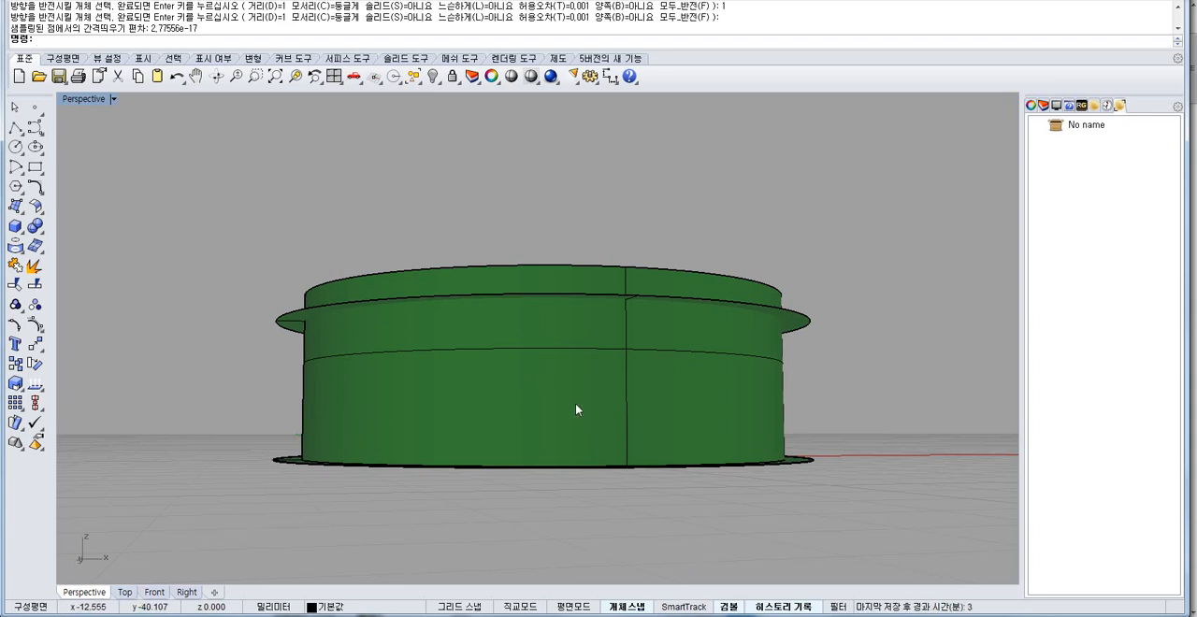
# Join all the visible surfaces of the inner shell and its base ring.
pyautogui.moveTo(550, 308); pyautogui.dragTo(457, 334, button='right')
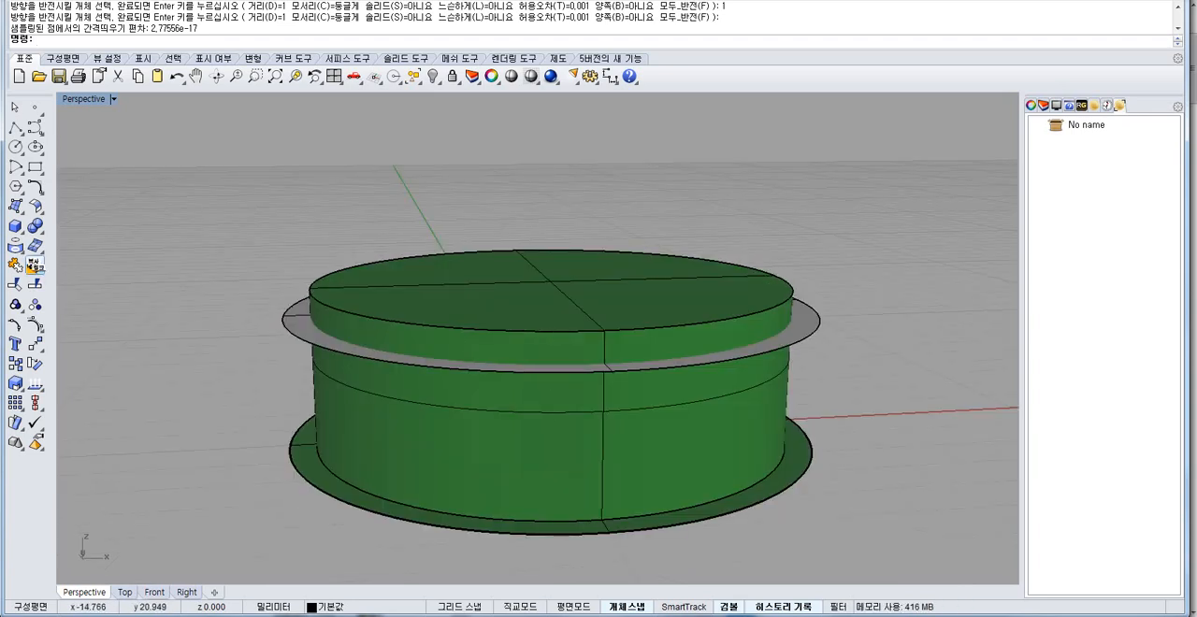
pyautogui.hotkey('ctrl', 'a')
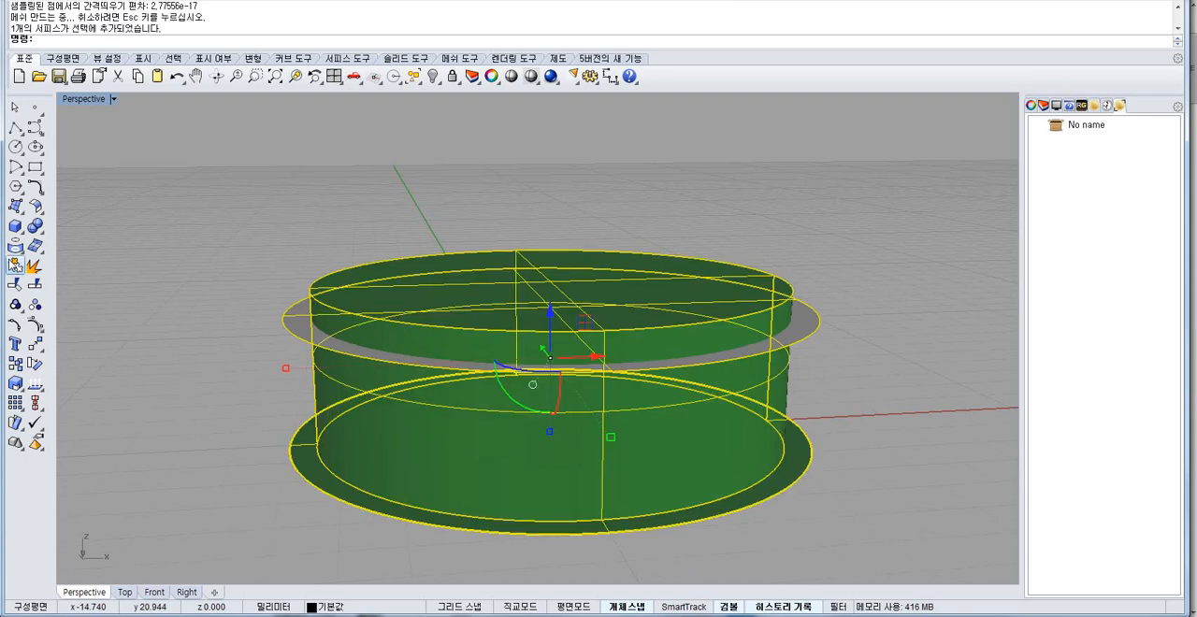
pyautogui.click(15, 266)
pyautogui.click(291, 203)
# Flip the surface direction of the joined inner shell so its normals point outward.
pyautogui.moveTo(342, 238); pyautogui.dragTo(347, 355, button='right')
pyautogui.moveTo(348, 396); pyautogui.dragTo(254, 229, button='right')
pyautogui.moveTo(438, 413); pyautogui.dragTo(460, 433, button='right')
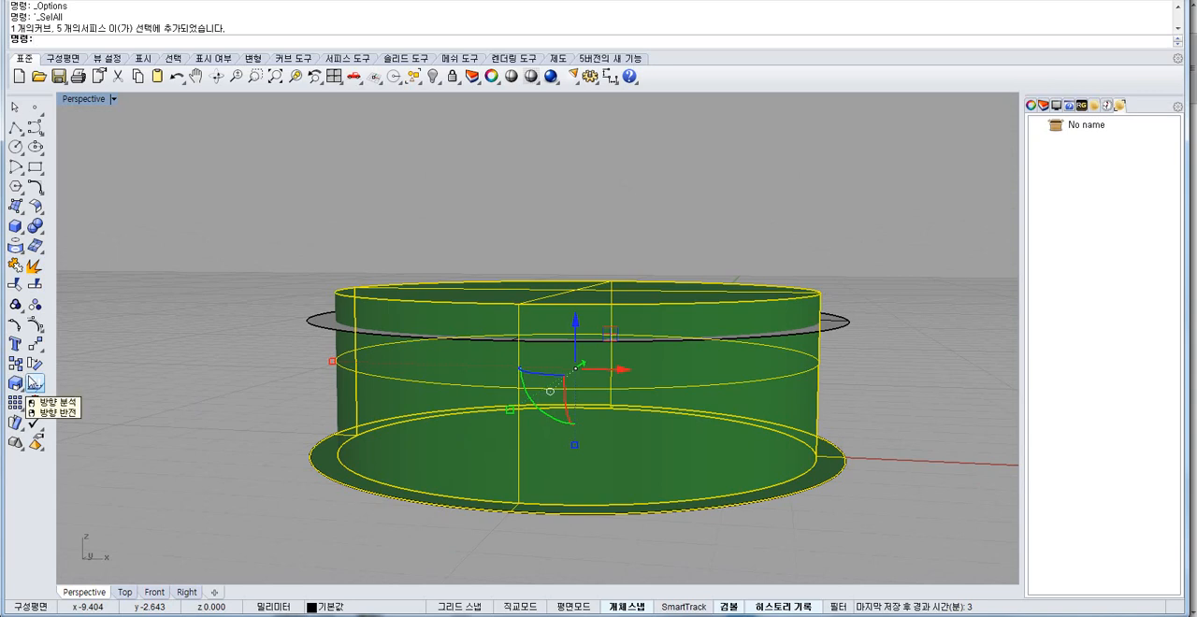
pyautogui.click(35, 383)
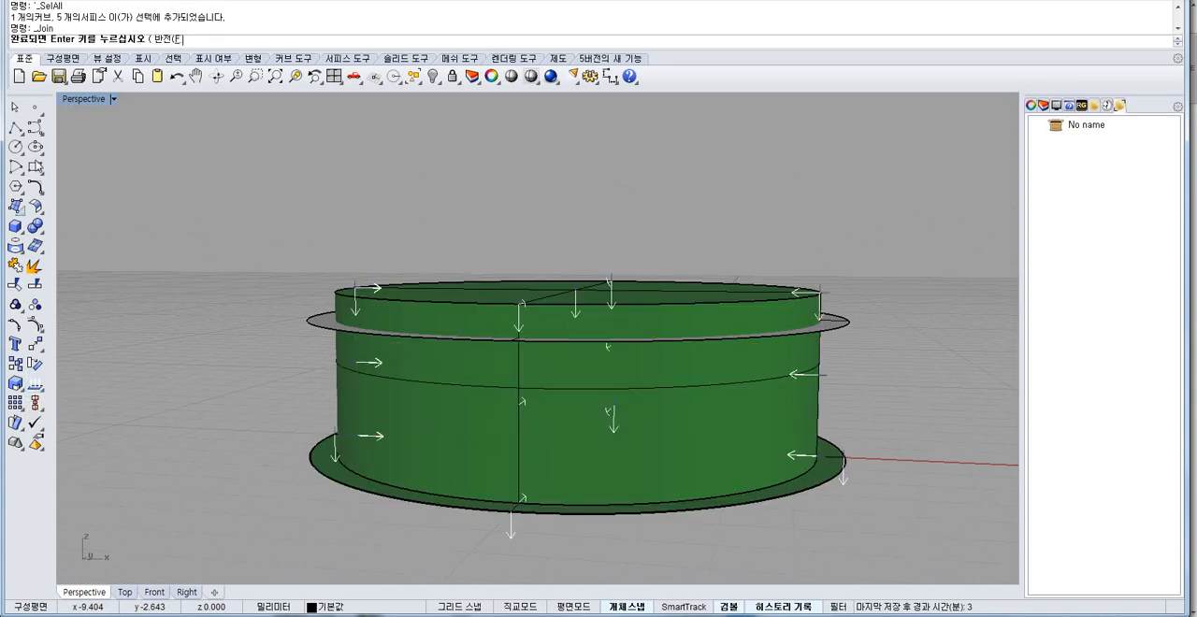
pyautogui.press('Return')
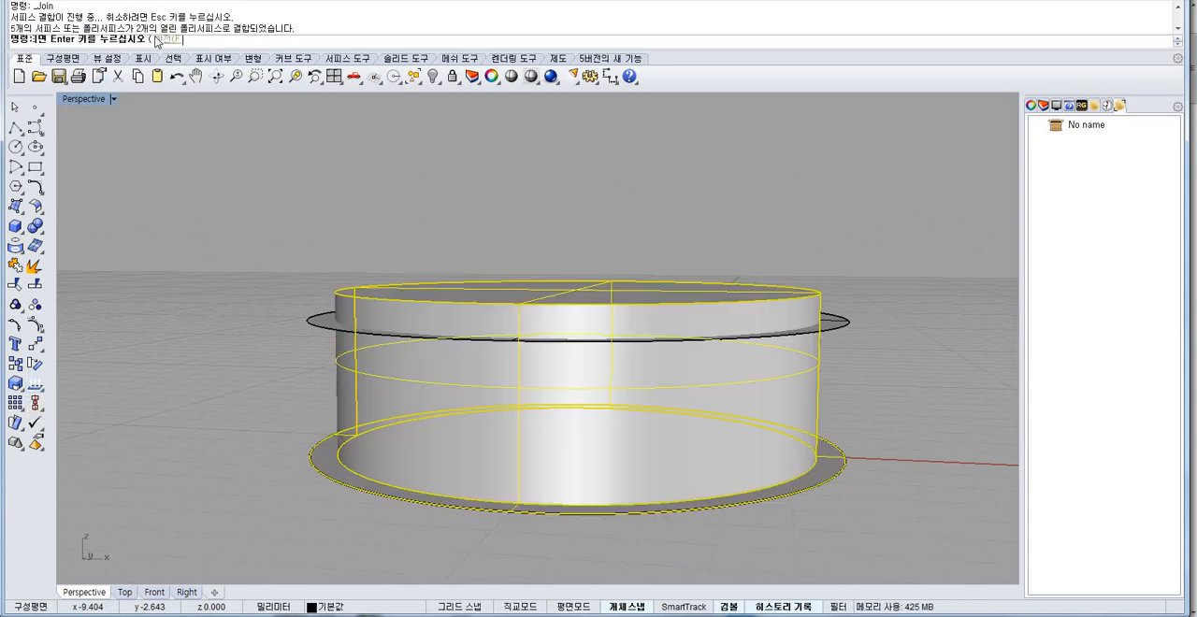
pyautogui.moveTo(346, 374); pyautogui.dragTo(354, 430, button='right')
pyautogui.click(306, 353)
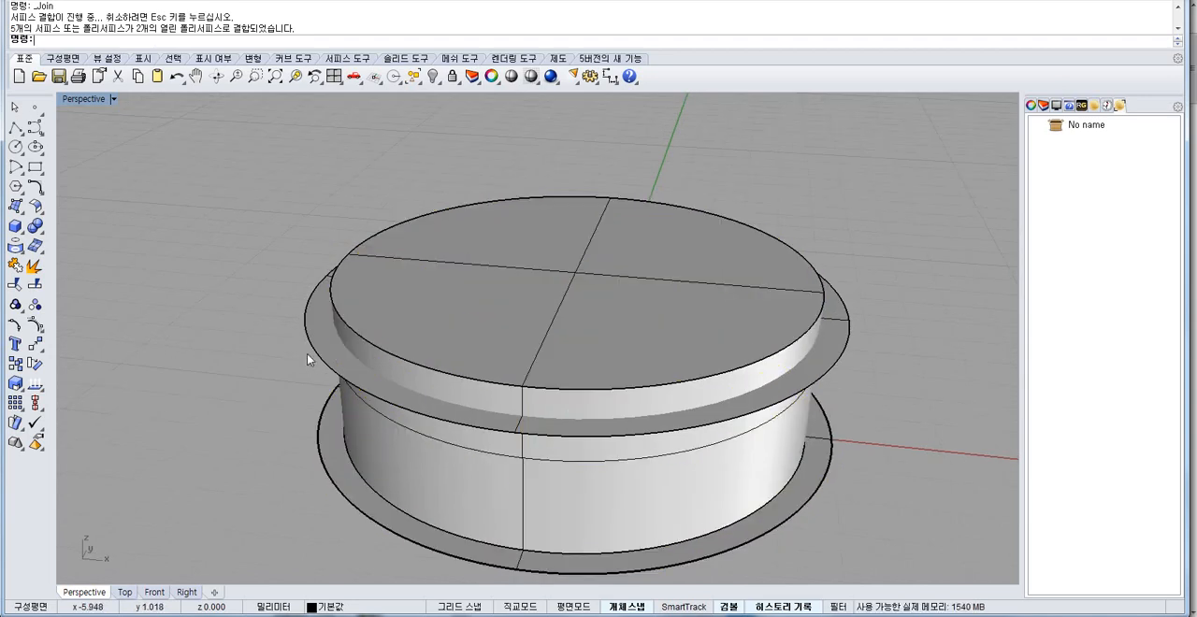
# Try subtracting the offset disc from the joined inner shell with Boolean Difference, and undo it.
pyautogui.click(326, 345)
pyautogui.moveTo(325, 345); pyautogui.dragTo(310, 311, button='right')
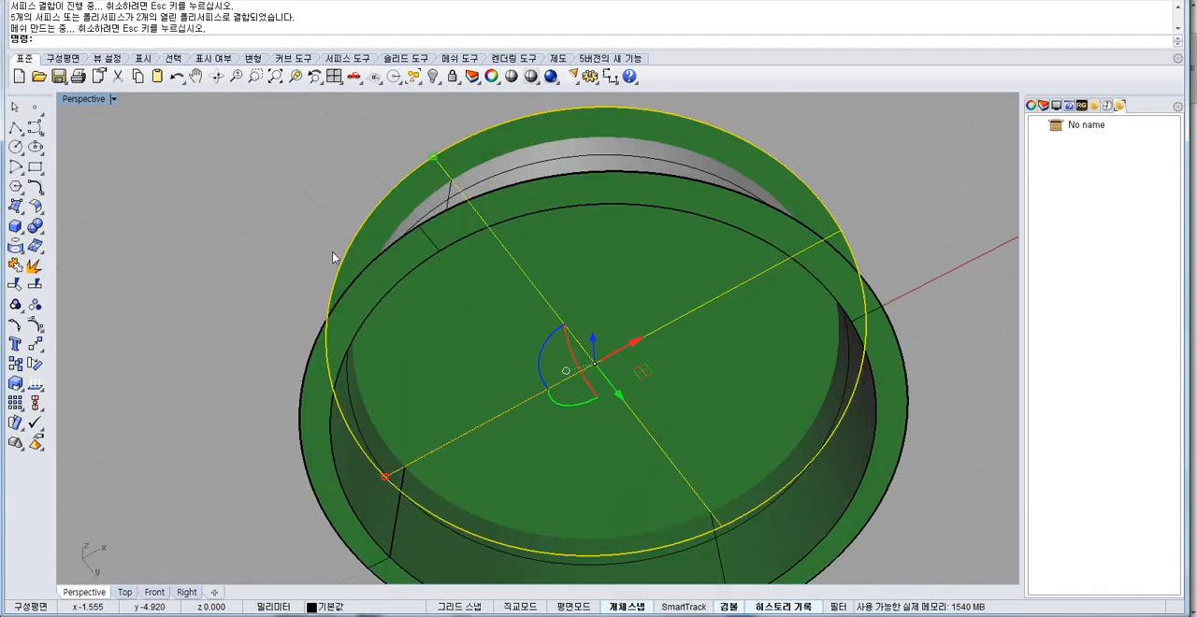
pyautogui.moveTo(332, 258); pyautogui.dragTo(348, 318, button='right')
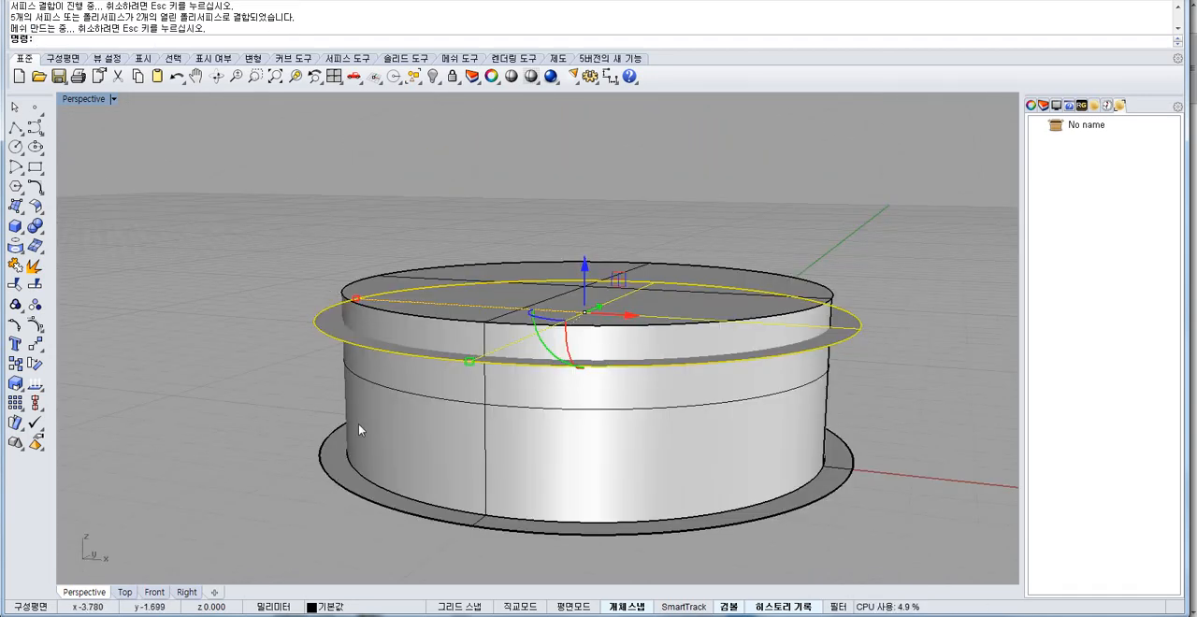
pyautogui.click(396, 462)
pyautogui.click(34, 227)
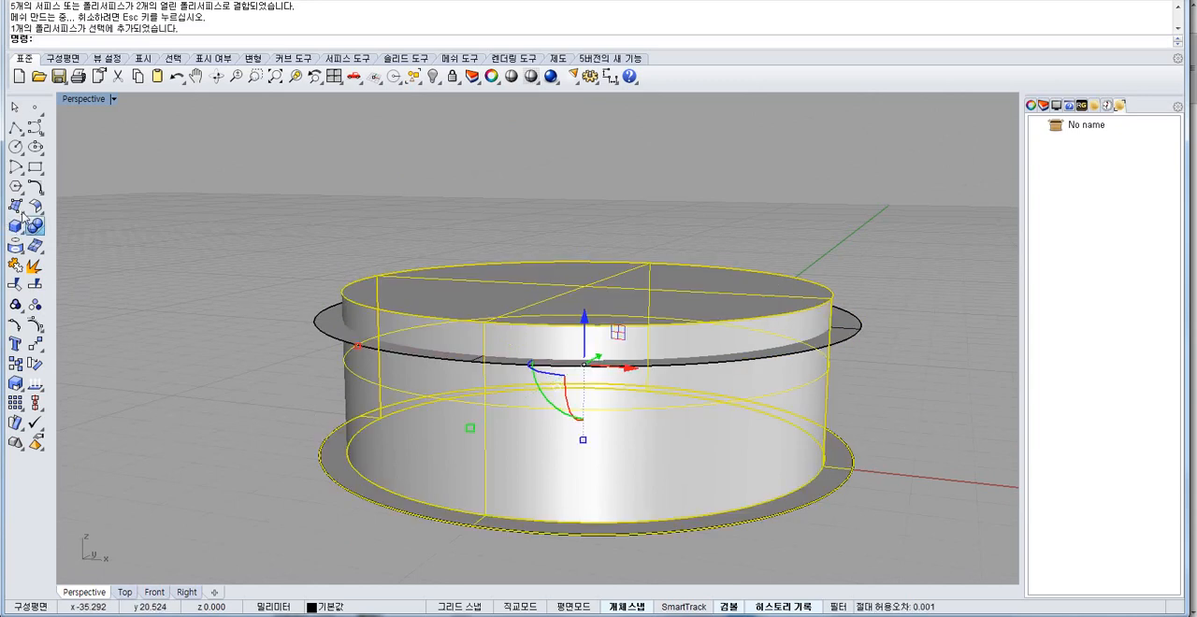
pyautogui.click(75, 234)
pyautogui.click(325, 326)
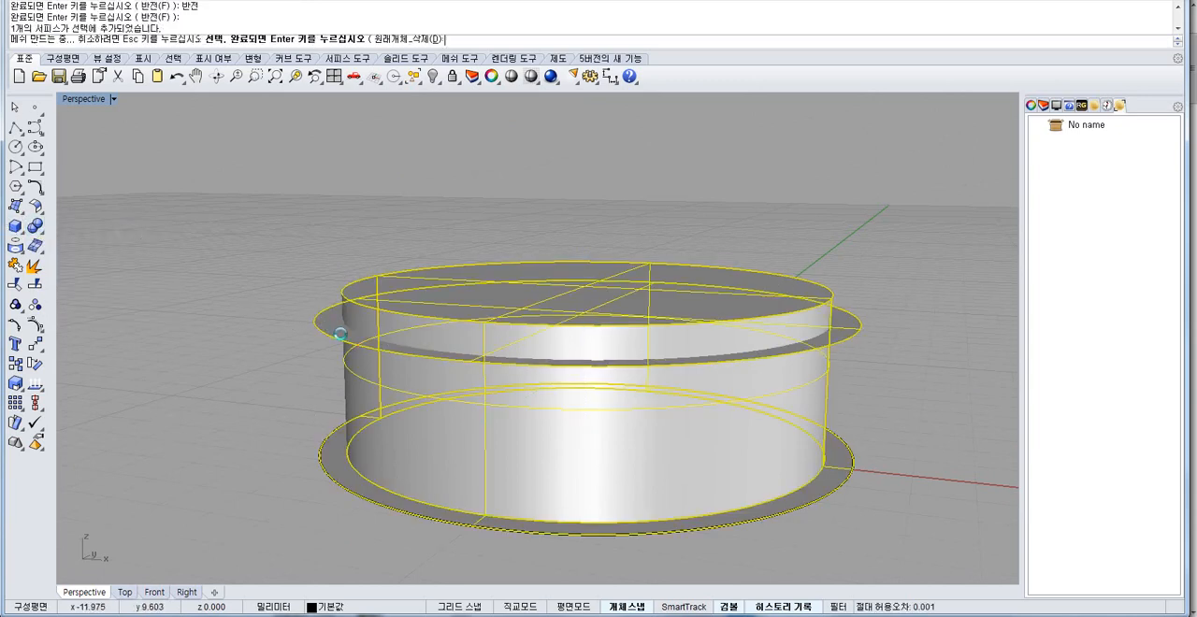
pyautogui.press('Return')
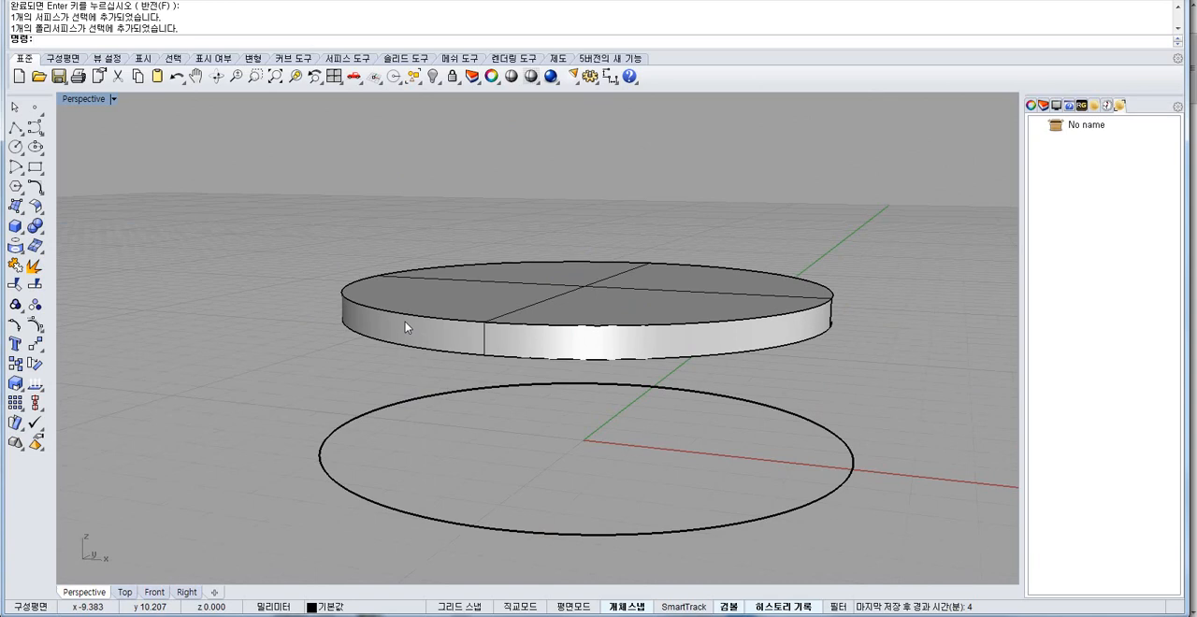
pyautogui.hotkey('ctrl', 'z')
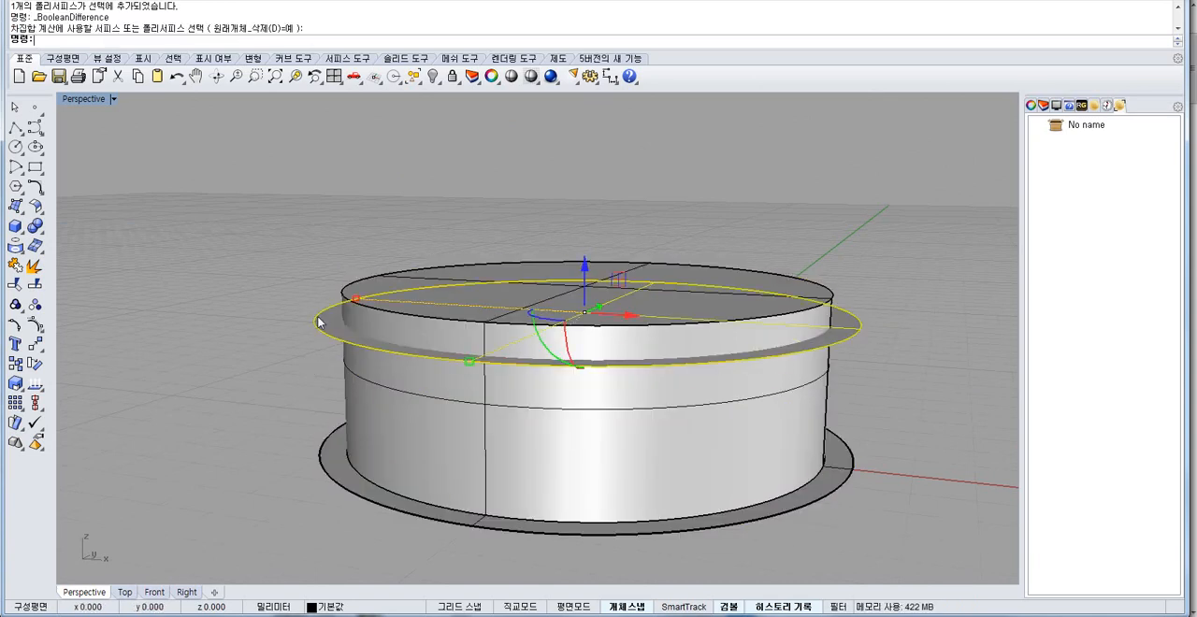
# Flip the normal direction of the offset disc that crosses the inner shell.
pyautogui.click(35, 383)
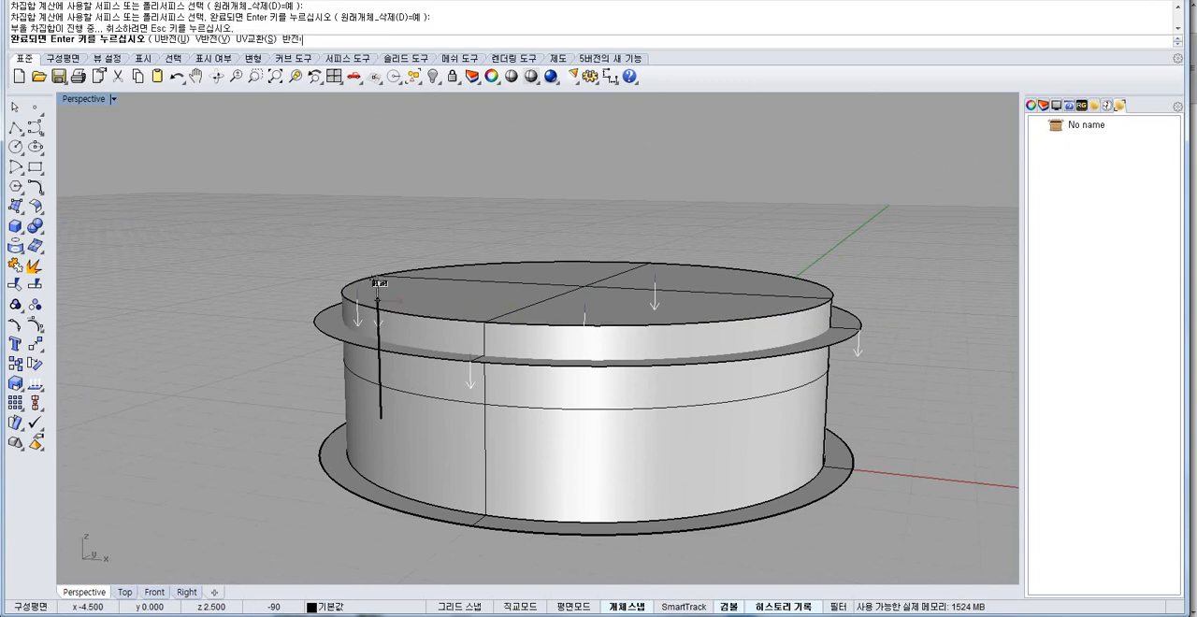
pyautogui.press('Return')
pyautogui.click(177, 76)
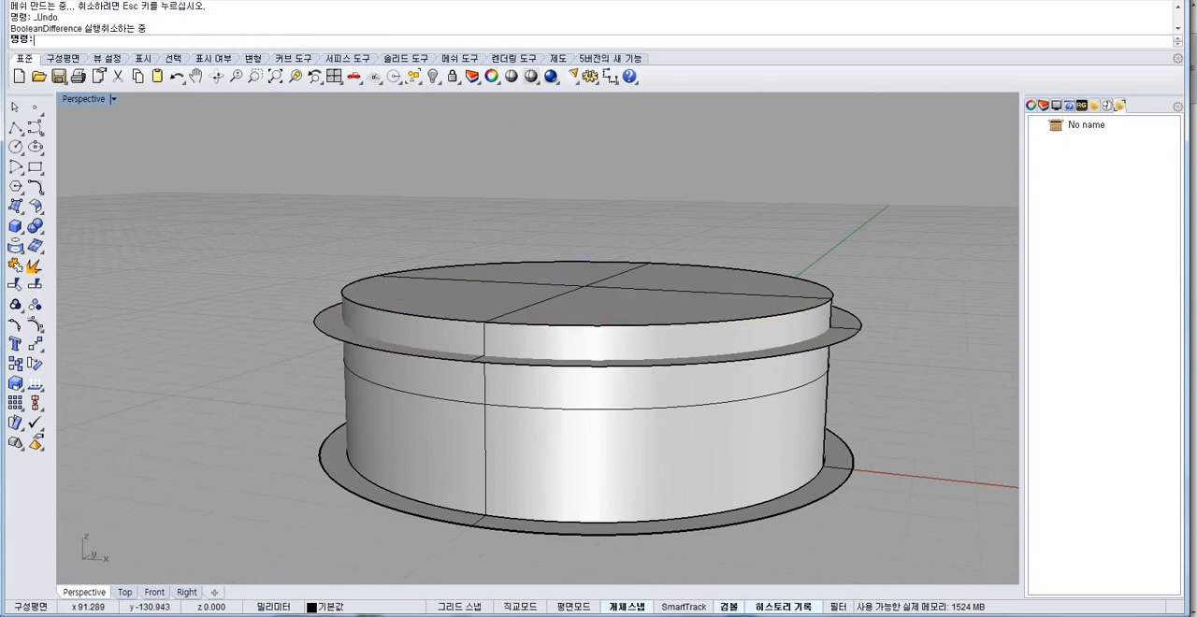
# Display the surface direction of the offset disc crossing the inner shell and reverse it so the normals point downward.
pyautogui.click(324, 334)
pyautogui.click(35, 384)
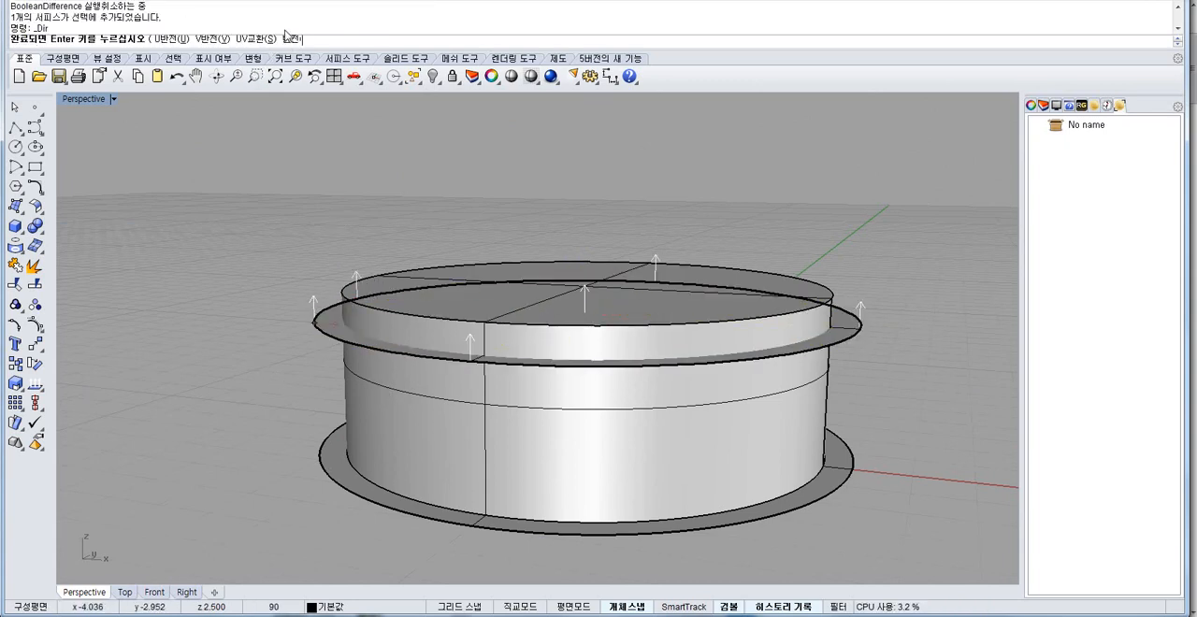
pyautogui.moveTo(313, 289); pyautogui.dragTo(325, 376, button='right')
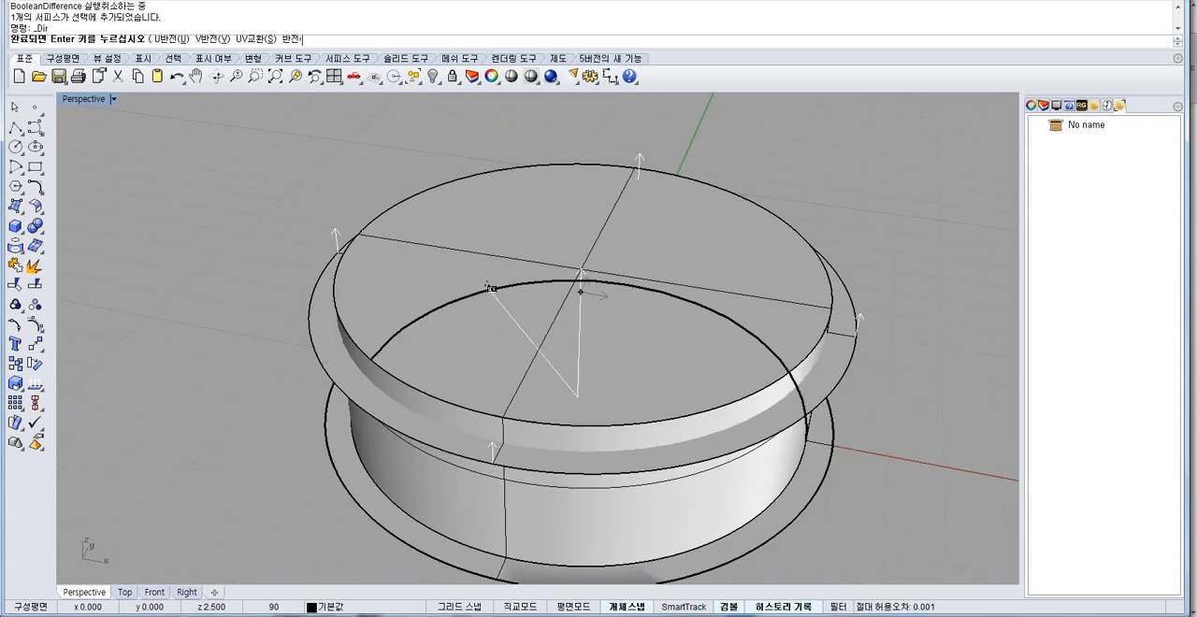
pyautogui.click(496, 289)
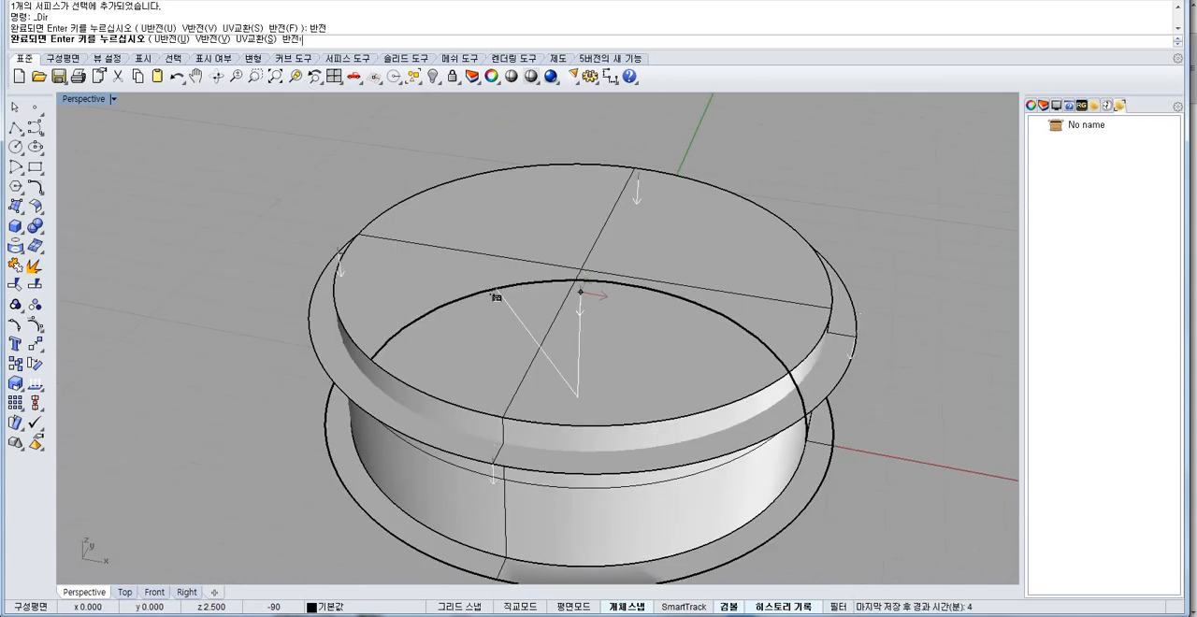
pyautogui.moveTo(415, 297); pyautogui.dragTo(394, 309, button='right')
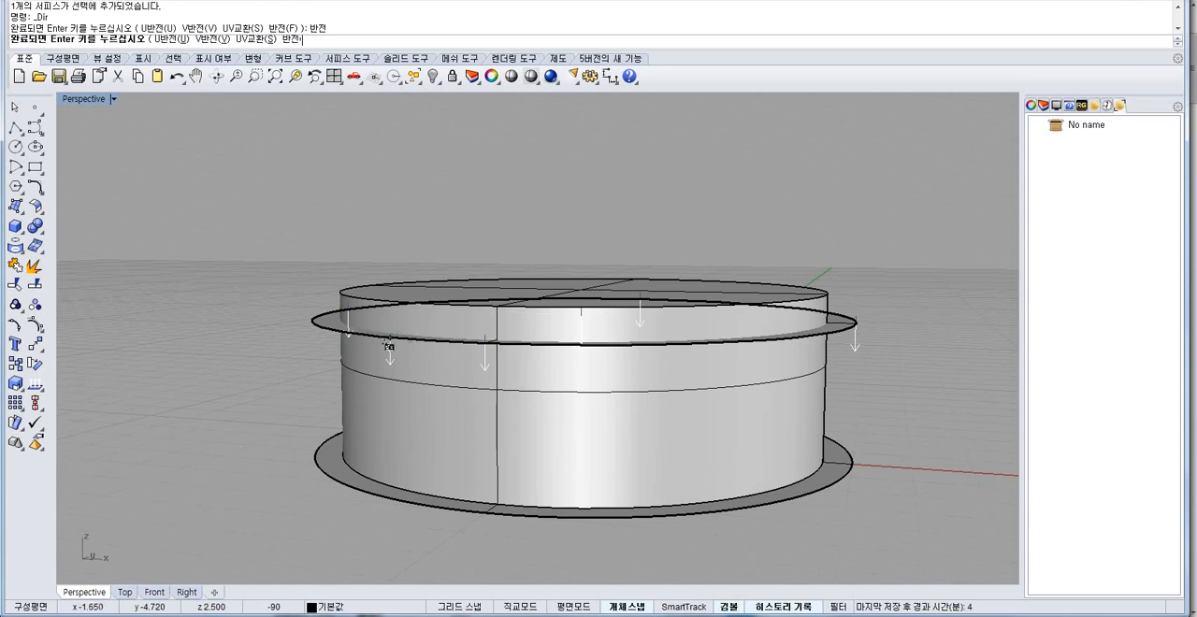
pyautogui.press('Return')
# Subtract the flipped offset disc from the joined inner shell with Boolean Difference.
pyautogui.click(467, 412)
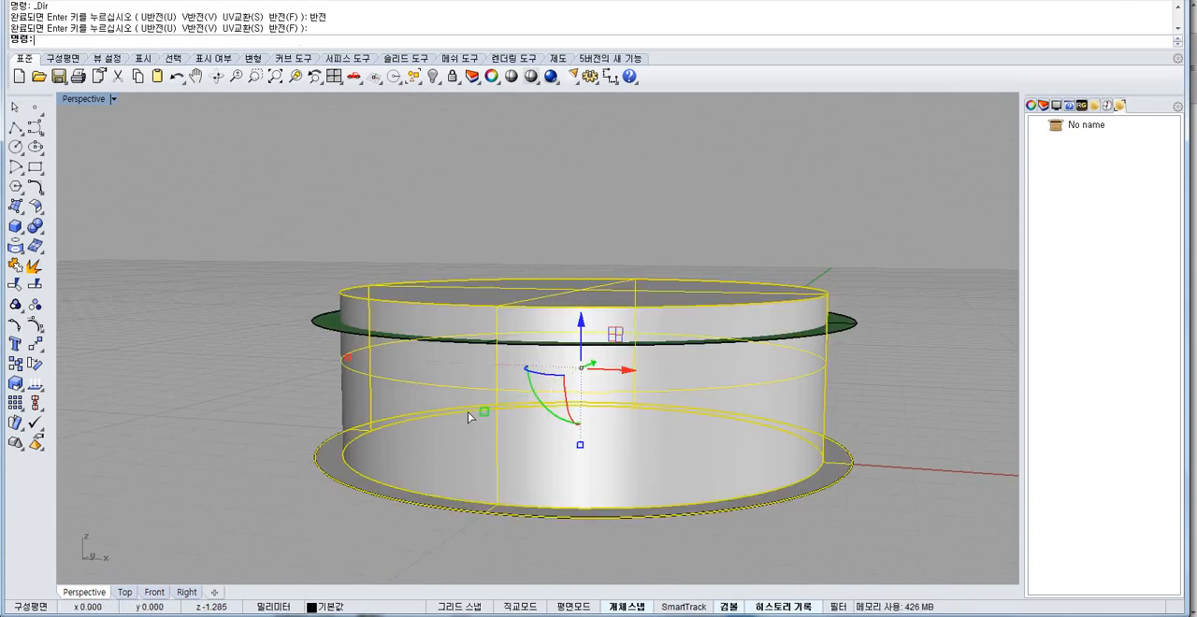
pyautogui.click(34, 225)
pyautogui.click(75, 232)
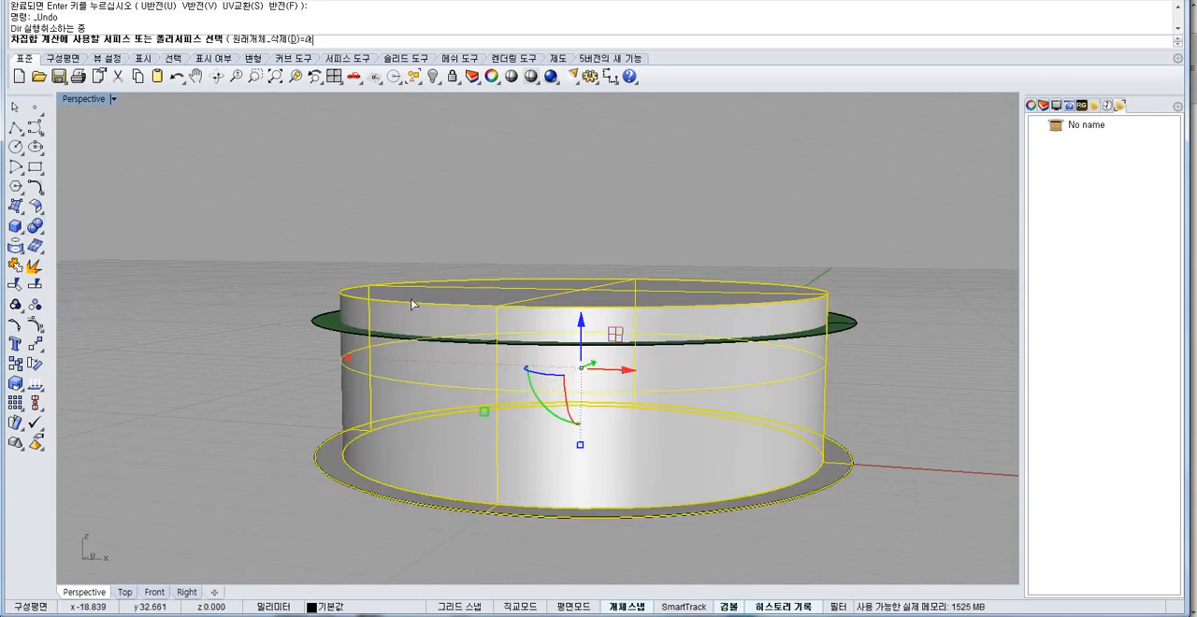
pyautogui.press('Return')
pyautogui.moveTo(342, 302); pyautogui.dragTo(415, 383, button='right')
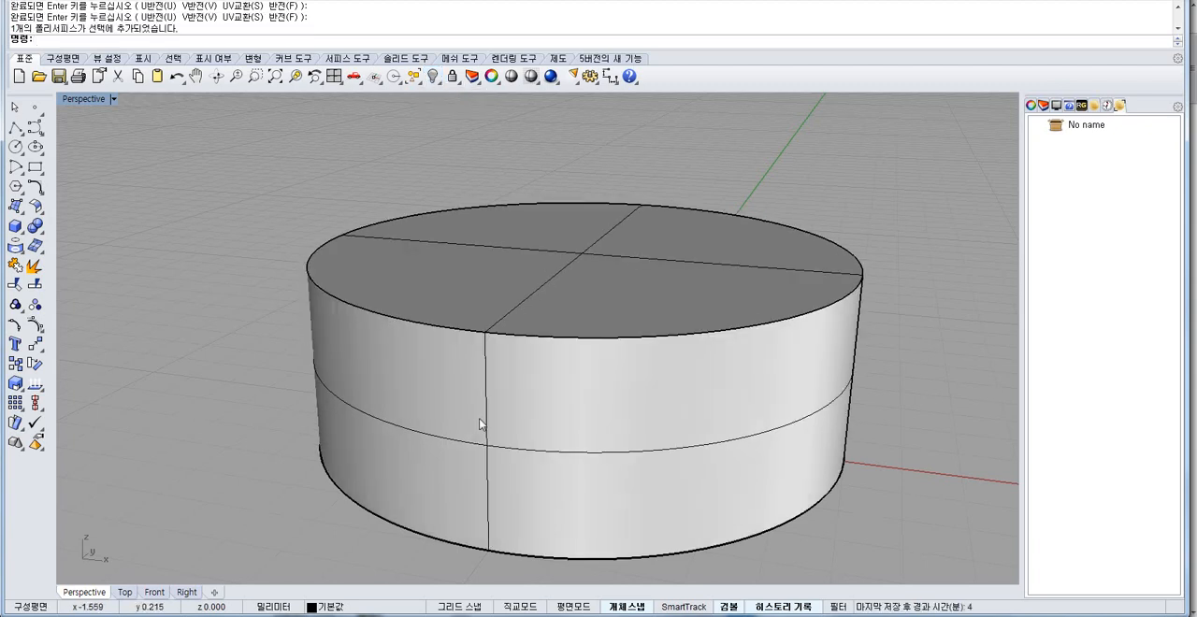
# Show the hidden outer surfaces and join all of them with the trimmed inner shell into one body.
pyautogui.scroll(-5, 480, 419)
pyautogui.moveTo(480, 419); pyautogui.dragTo(669, 324, button='right')
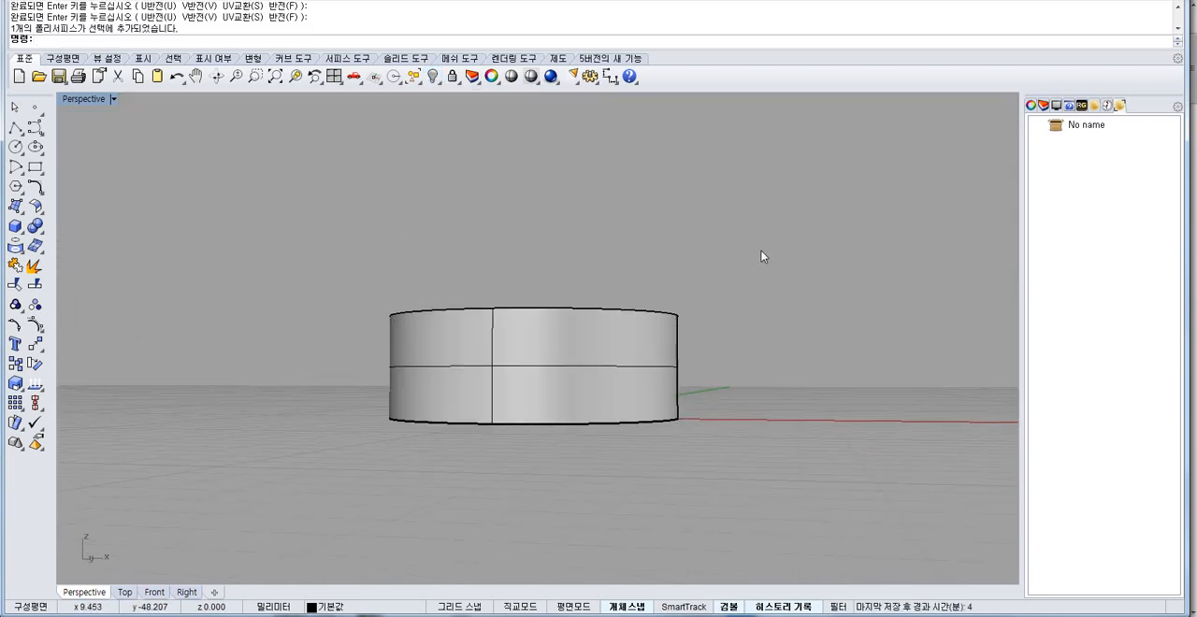
pyautogui.moveTo(234, 489); pyautogui.dragTo(231, 490)
pyautogui.click(14, 265)
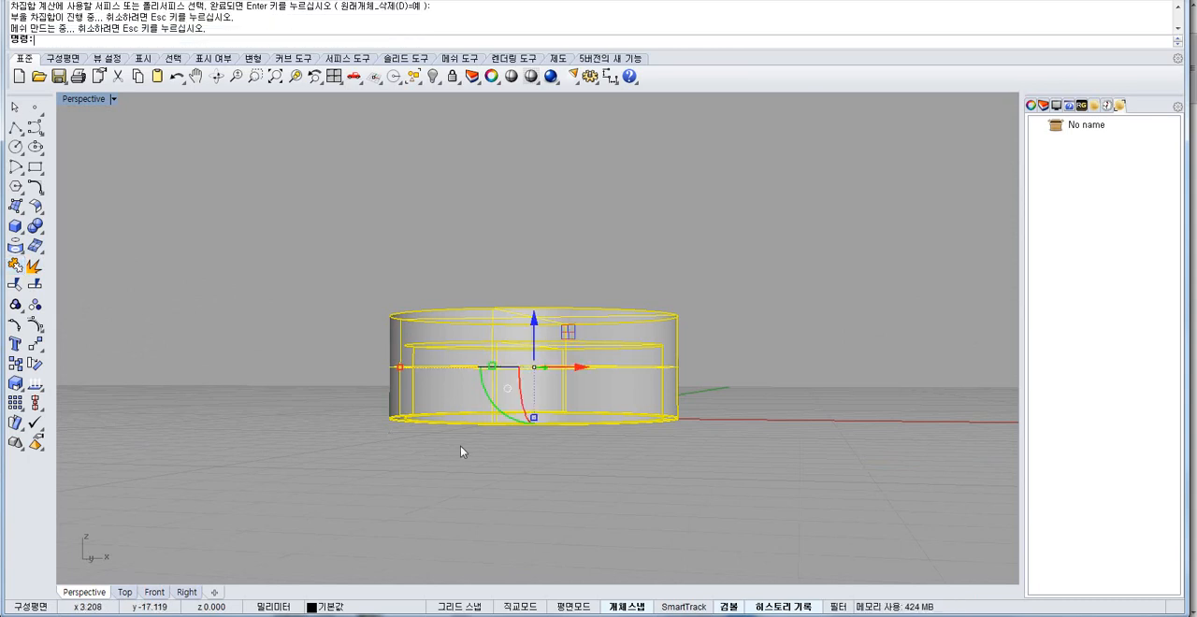
pyautogui.moveTo(460, 447); pyautogui.dragTo(464, 367, button='right')
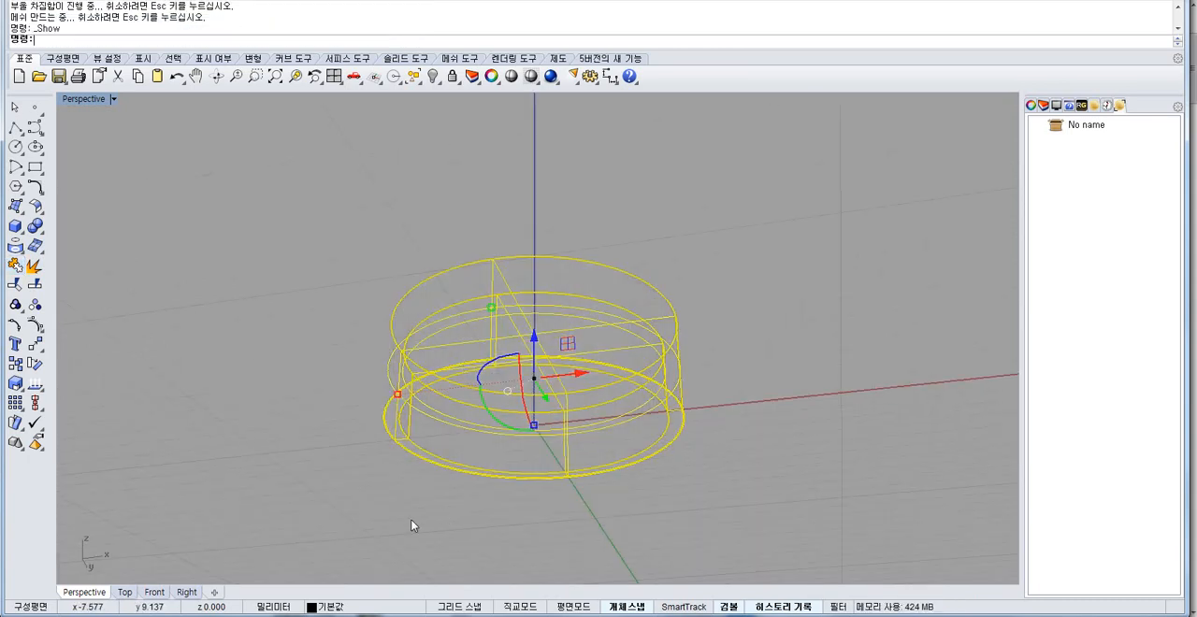
pyautogui.click(410, 519)
pyautogui.moveTo(410, 519)
pyautogui.mouseDown(button='right')
pyautogui.moveTo(415, 350)
pyautogui.moveTo(425, 420)
pyautogui.mouseUp(button='right')
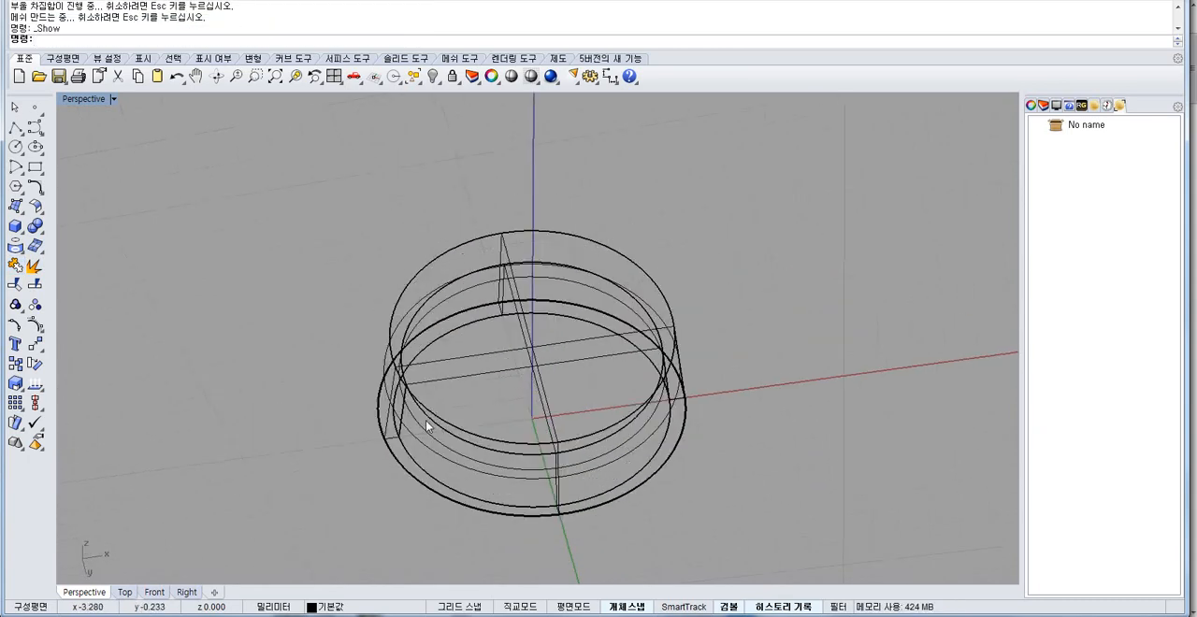
pyautogui.hotkey('ctrl', 'alt', 's')
pyautogui.moveTo(457, 266); pyautogui.dragTo(488, 426, button='right')
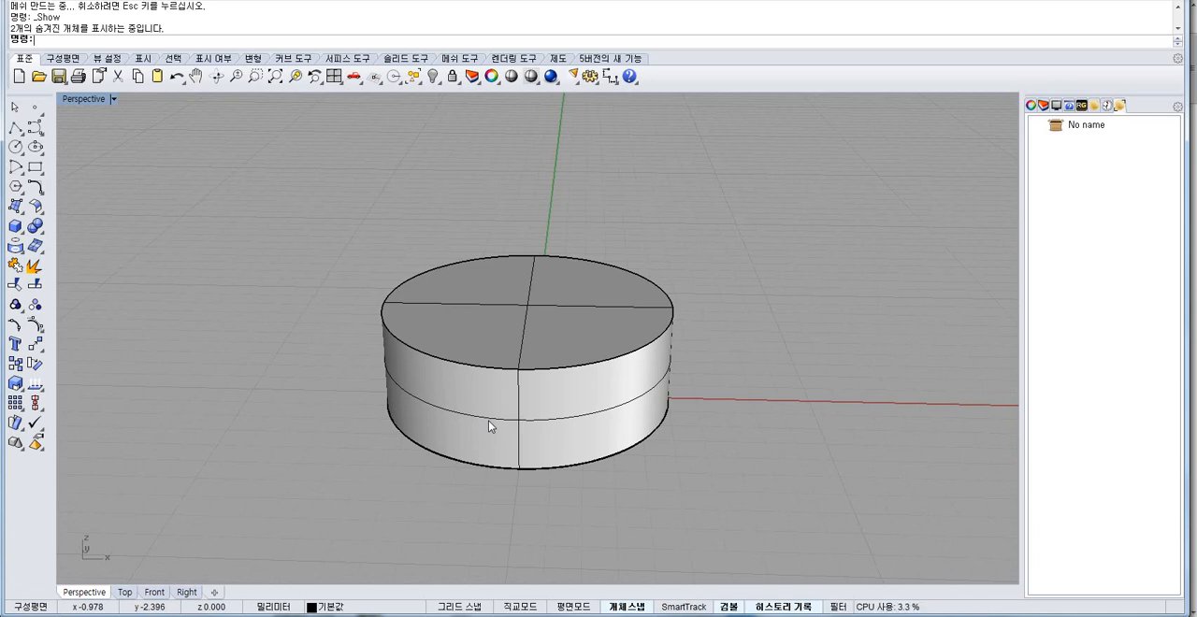
pyautogui.hotkey('ctrl', 'a')
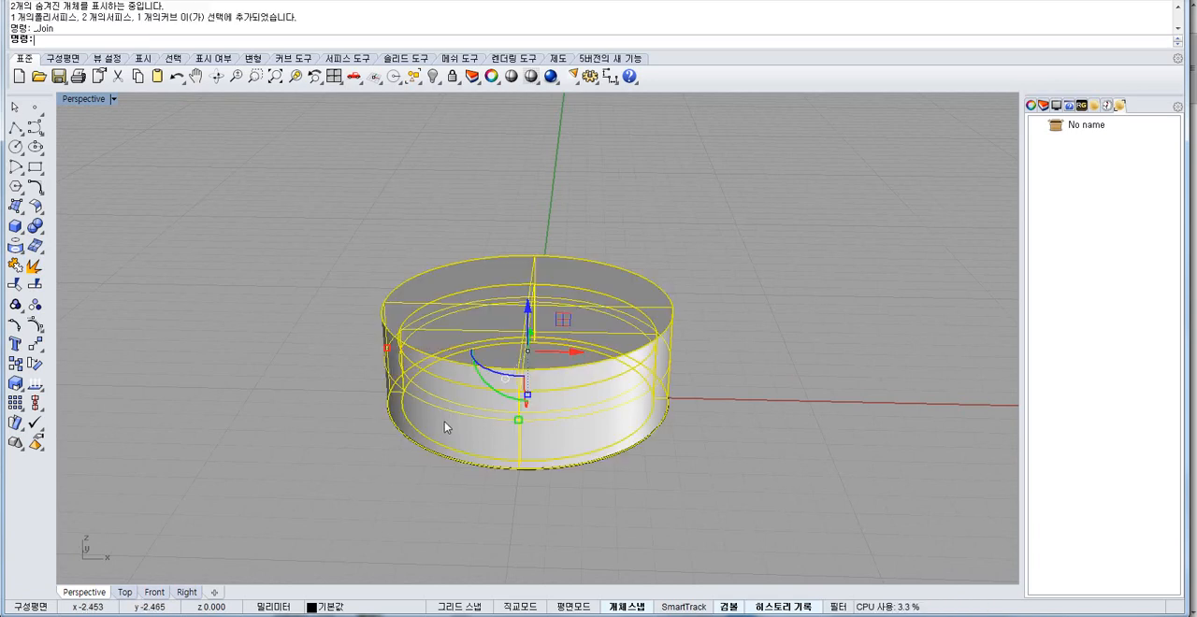
pyautogui.moveTo(474, 456); pyautogui.dragTo(454, 285, button='right')
pyautogui.hotkey('ctrl', 'j')
# Undo the joins, direction flips, copies, arc and shell until only the original solid cylinder remains.
pyautogui.hotkey('ctrl', 'z')
pyautogui.hotkey('ctrl', 'z')
pyautogui.hotkey('ctrl', 'z')
pyautogui.hotkey('ctrl', 'z')
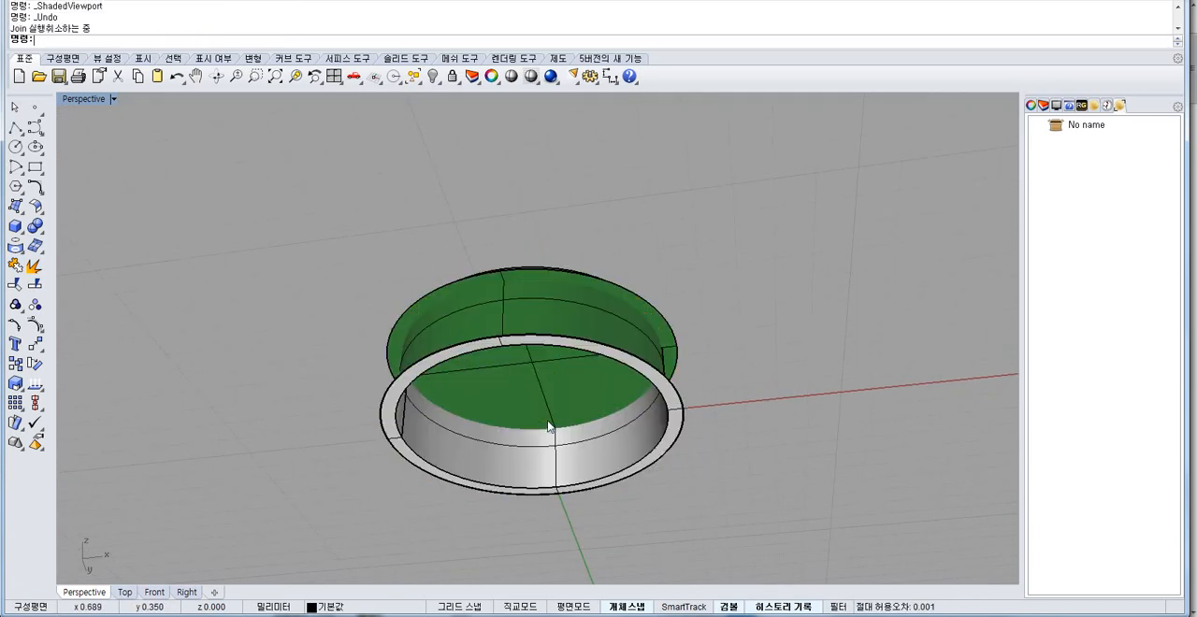
pyautogui.hotkey('ctrl', 'z')
pyautogui.hotkey('ctrl', 'z')
pyautogui.hotkey('ctrl', 'z')
pyautogui.hotkey('ctrl', 'z')
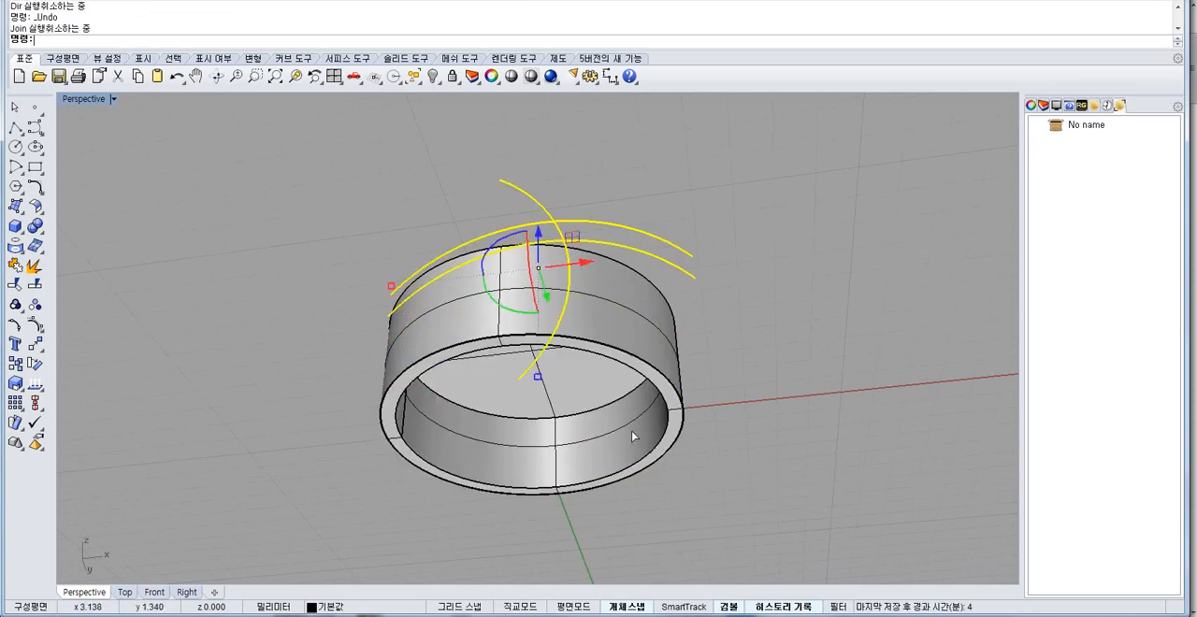
pyautogui.hotkey('ctrl', 'z')
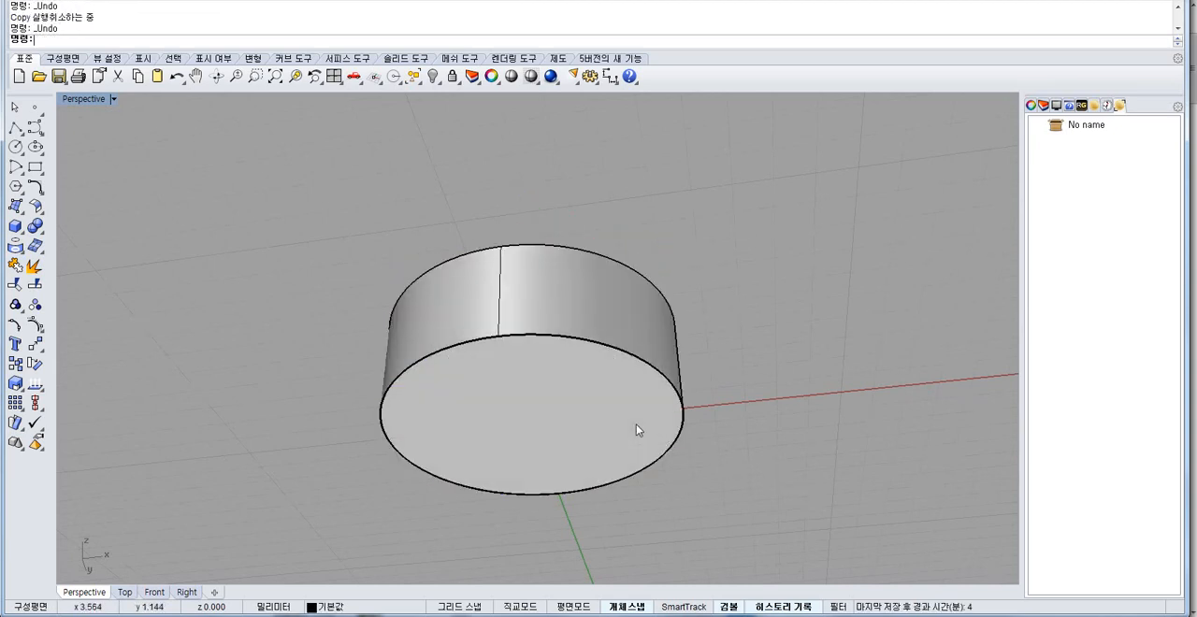
pyautogui.hotkey('ctrl', 'z')
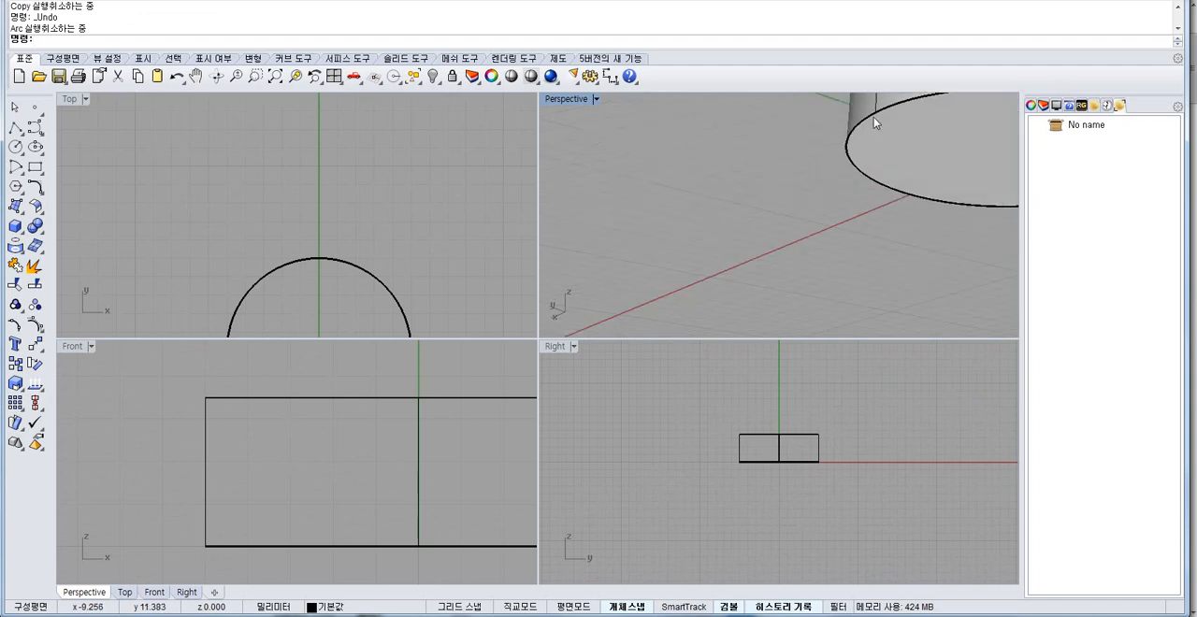
# Draw a sloped line in the Front view from outside the cylinder's left side up to just past its centre axis.
pyautogui.write('pl')
pyautogui.press('Return')
pyautogui.click(152, 468)
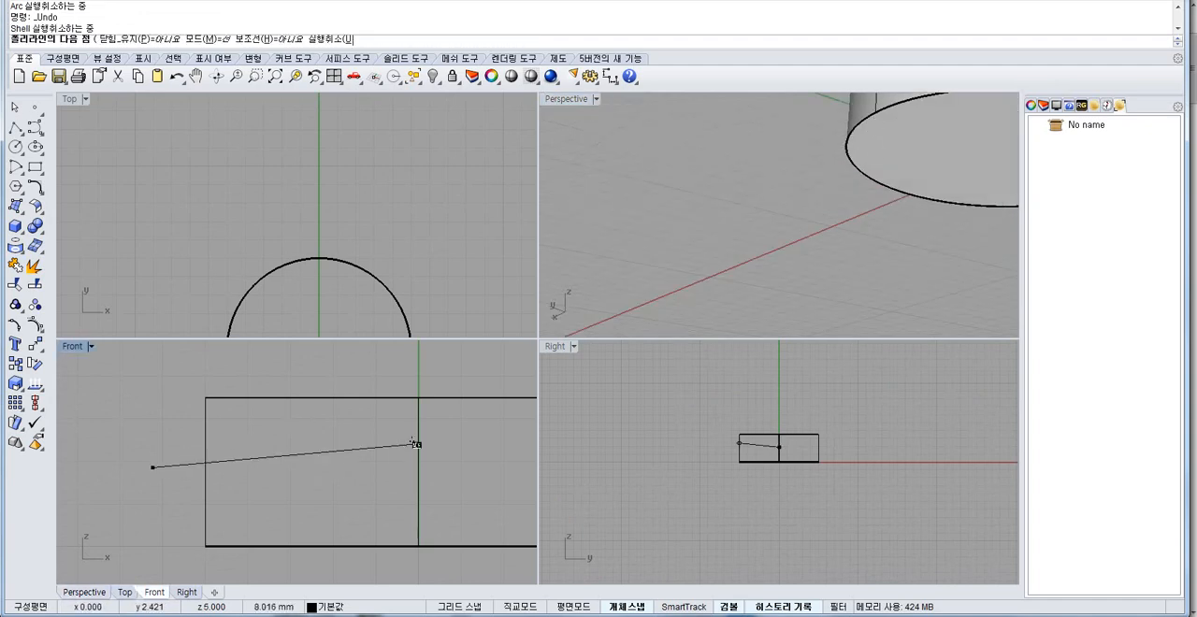
pyautogui.click(441, 423)
pyautogui.scroll(-6, 206, 443)
pyautogui.moveTo(417, 455); pyautogui.dragTo(225, 435, button='right')
pyautogui.rightClick(387, 449)
# Mirror a copy of the sloped line about the vertical centre axis in the Front view to form a peak.
pyautogui.click(160, 435)
pyautogui.click(34, 345)
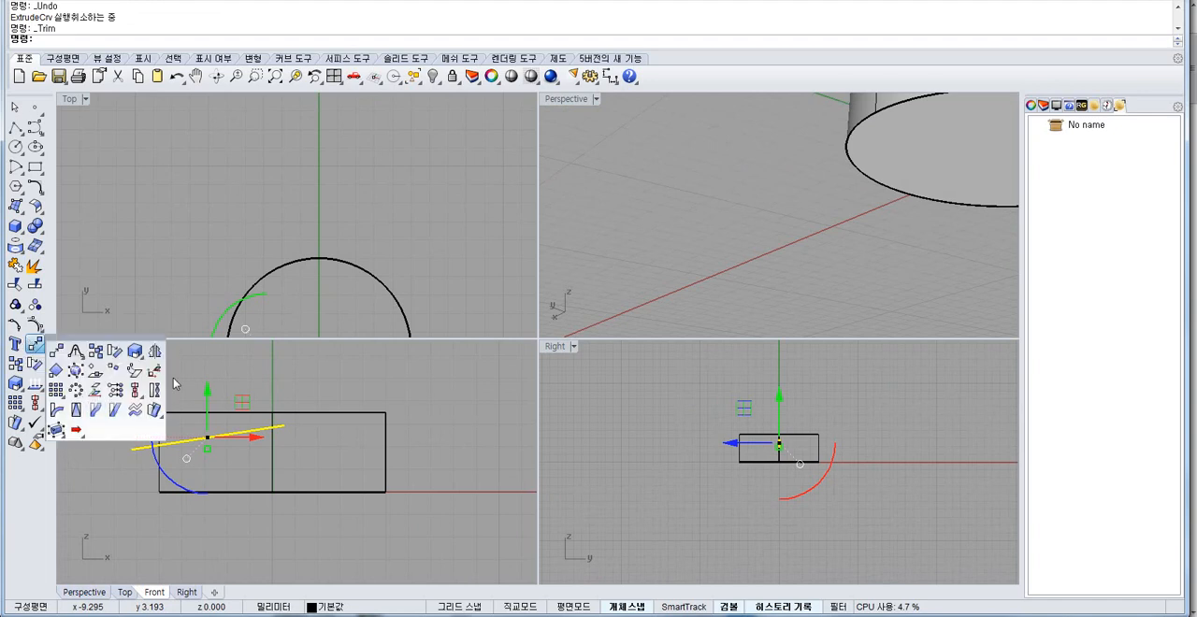
pyautogui.click(154, 352)
pyautogui.moveTo(211, 377); pyautogui.dragTo(226, 435, button='right')
pyautogui.click(399, 552)
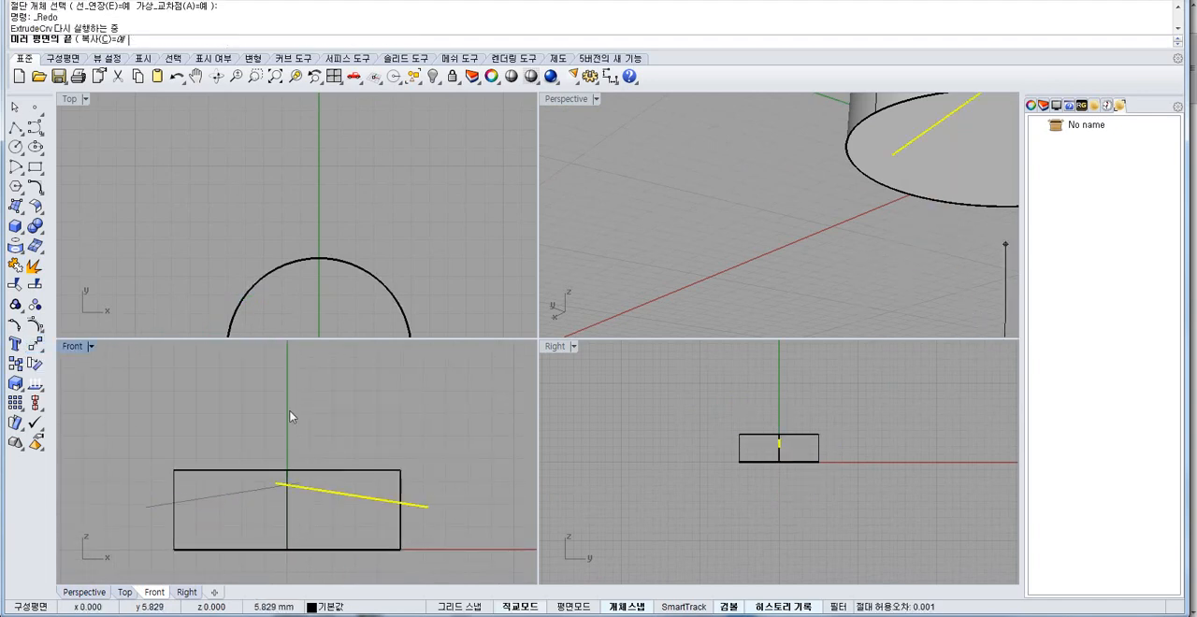
pyautogui.keyDown('shift'); pyautogui.click(291, 417); pyautogui.keyUp('shift')
# Draw a polyline above the cylinder connecting the outer ends of the two sloped lines in the Front view.
pyautogui.moveTo(361, 496); pyautogui.dragTo(403, 489, button='right')
pyautogui.write('l')
pyautogui.press('Return')
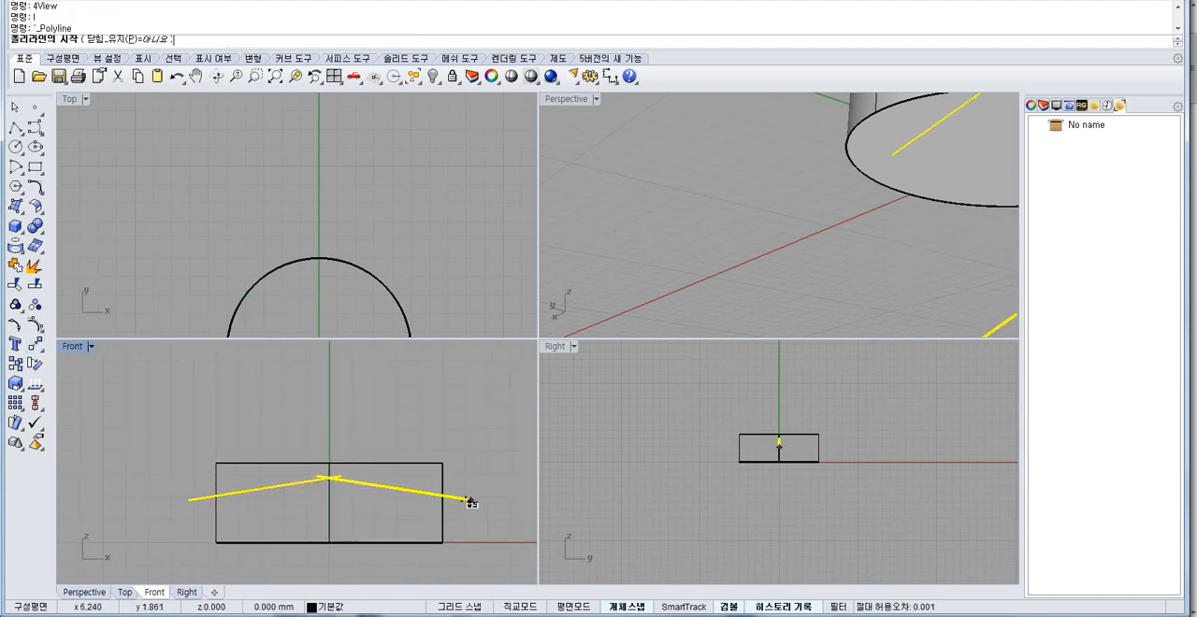
pyautogui.click(472, 502)
pyautogui.keyDown('shift'); pyautogui.click(452, 417); pyautogui.keyUp('shift')
pyautogui.keyDown('shift'); pyautogui.click(168, 417); pyautogui.keyUp('shift')
pyautogui.click(196, 513)
pyautogui.rightClick(197, 514)
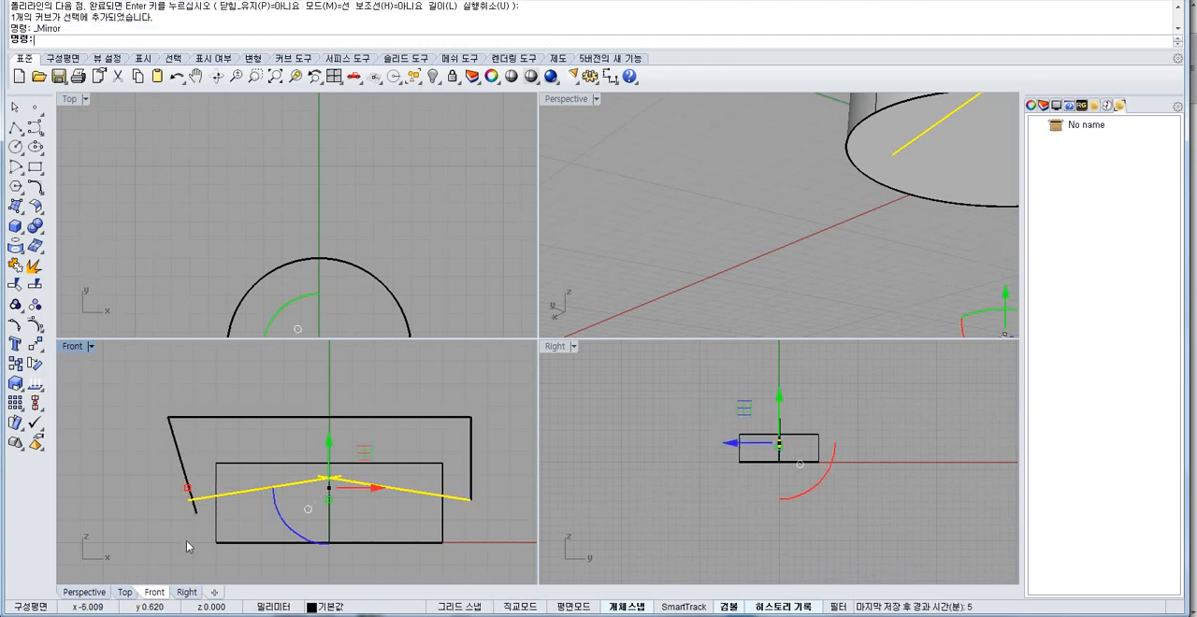
# Merge the sloped lines and the polyline into one closed profile with CurveBoolean, deleting all the input curves.
pyautogui.keyDown('shift'); pyautogui.moveTo(187, 544); pyautogui.dragTo(110, 350); pyautogui.keyUp('shift')
pyautogui.click(35, 186)
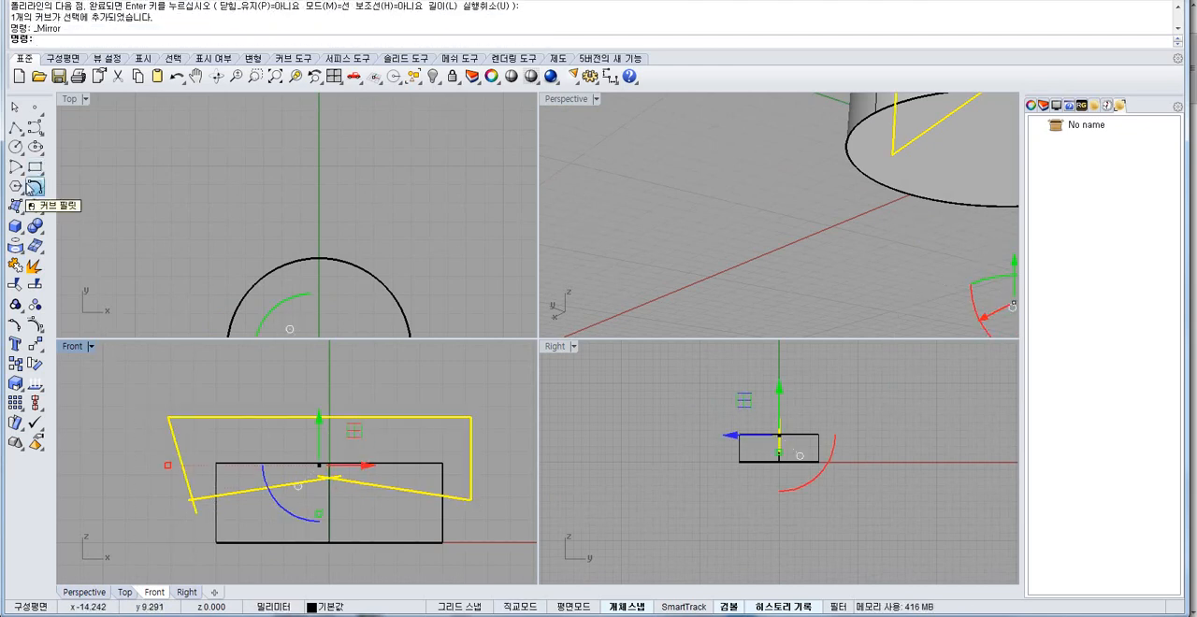
pyautogui.click(94, 292)
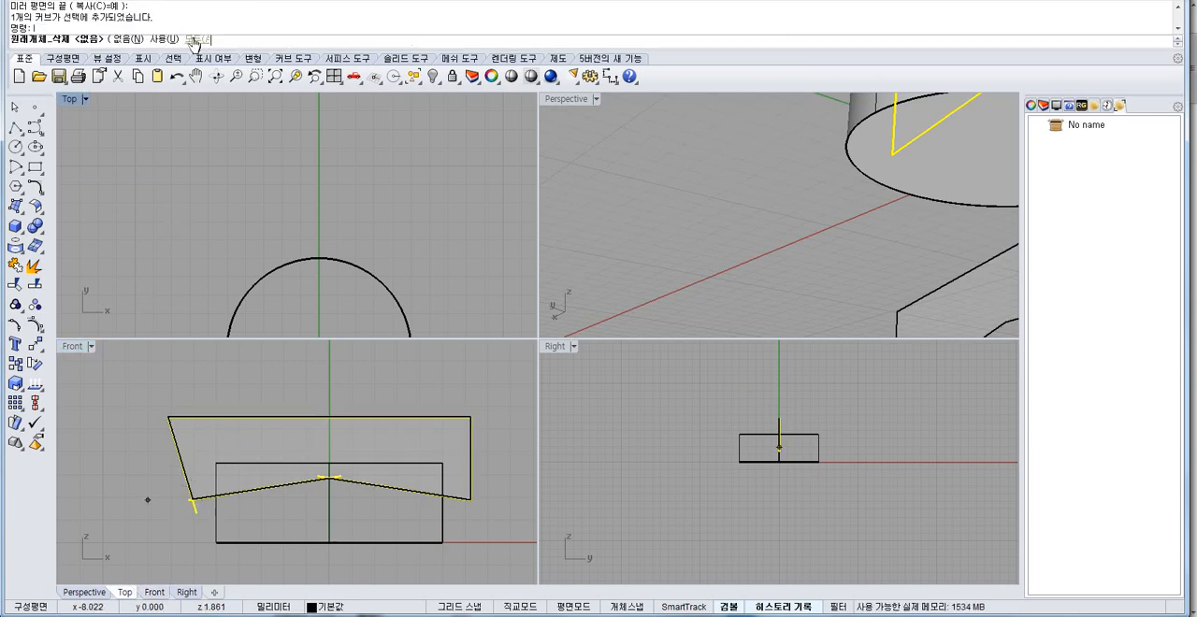
pyautogui.click(193, 40)
pyautogui.rightClick(274, 362)
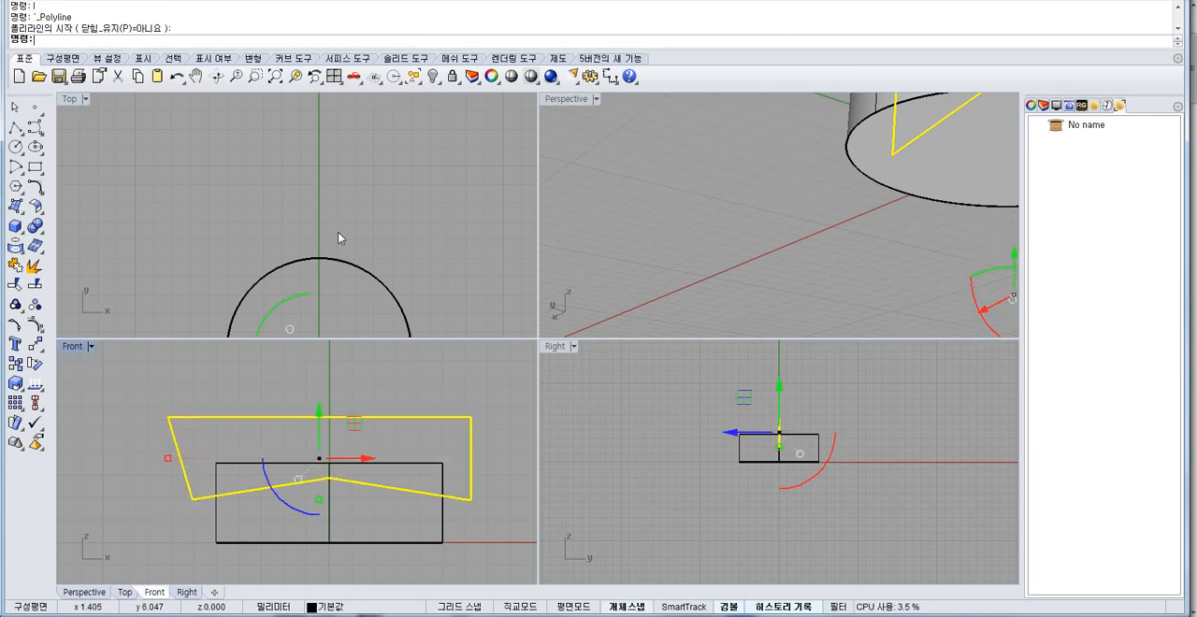
# Extrude the closed profile as a solid to both sides, extending past the cylinder's full depth.
pyautogui.moveTo(278, 263); pyautogui.dragTo(274, 135, button='right')
pyautogui.scroll(-6, 274, 138)
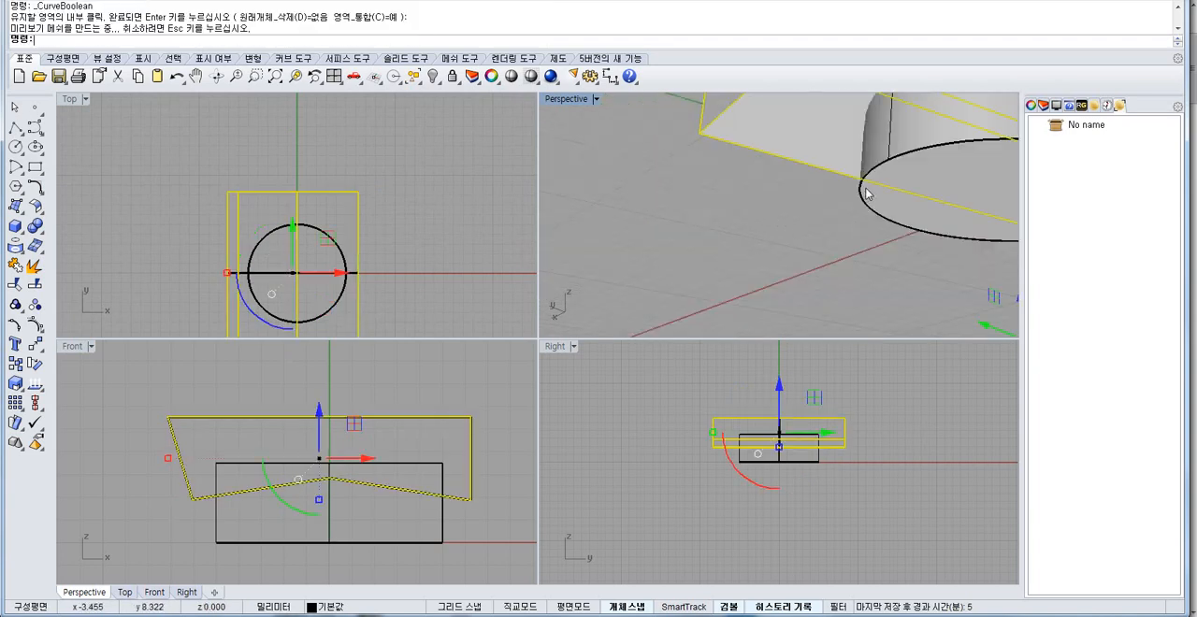
pyautogui.keyDown('shift'); pyautogui.moveTo(868, 193); pyautogui.dragTo(687, 234, button='right'); pyautogui.keyUp('shift')
pyautogui.scroll(-5, 687, 234)
pyautogui.press('Escape')
pyautogui.keyDown('shift'); pyautogui.moveTo(802, 195); pyautogui.dragTo(802, 238, button='right'); pyautogui.keyUp('shift')
# Subtract the extruded solid from the cylinder with Boolean Difference to cut a peaked top.
pyautogui.click(365, 535)
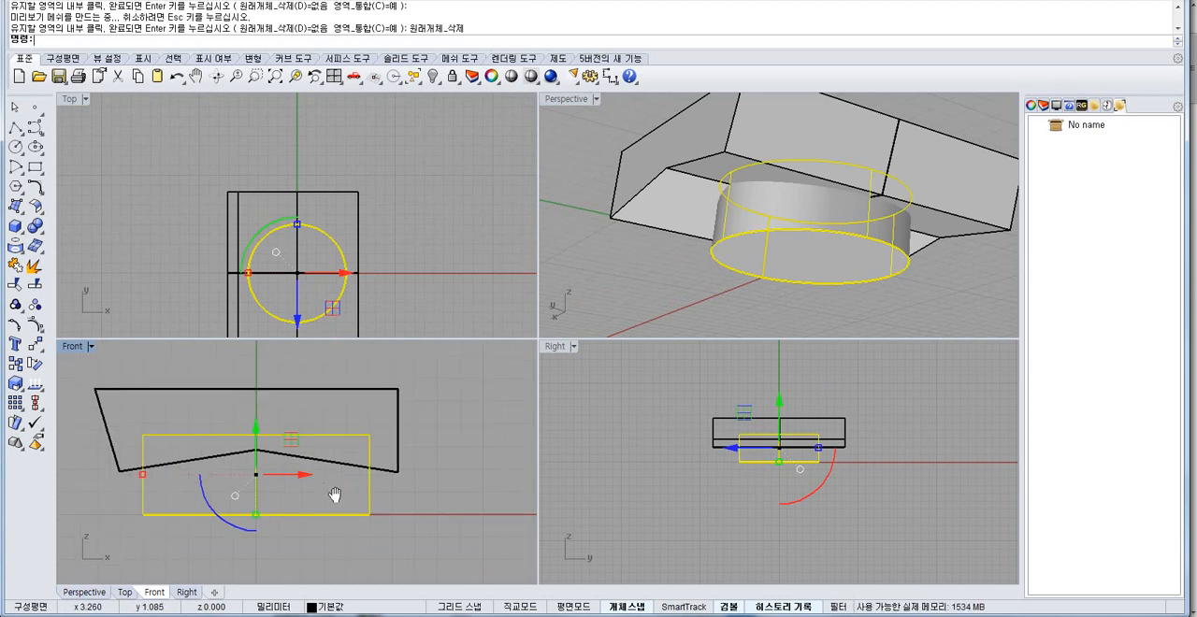
pyautogui.click(37, 228)
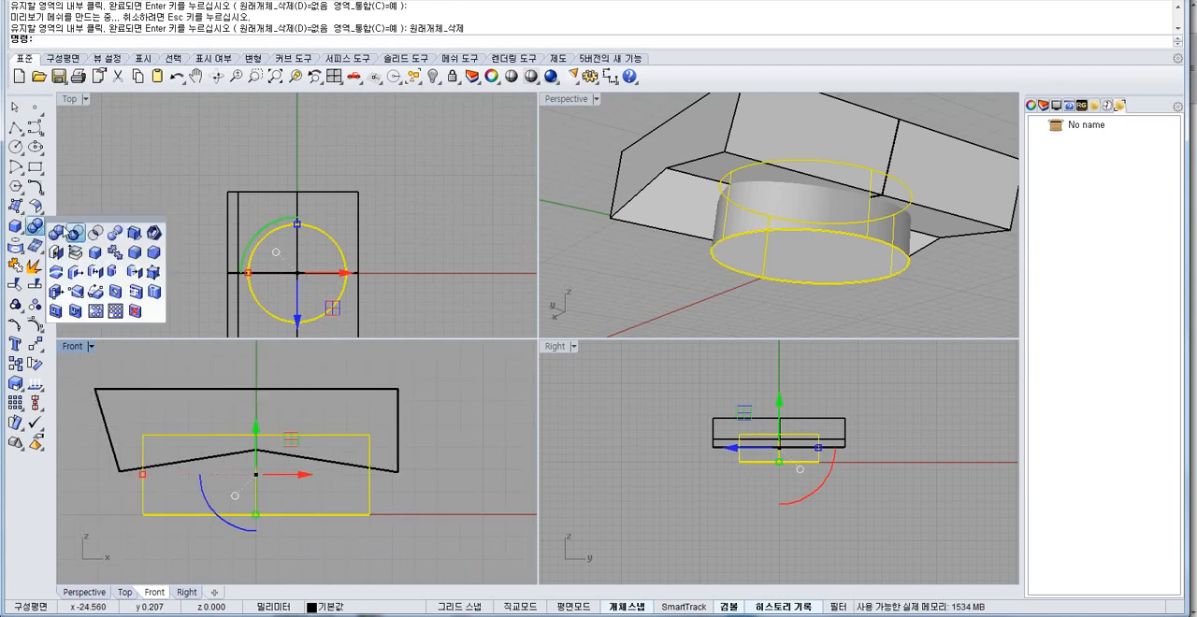
pyautogui.click(70, 233)
pyautogui.click(398, 396)
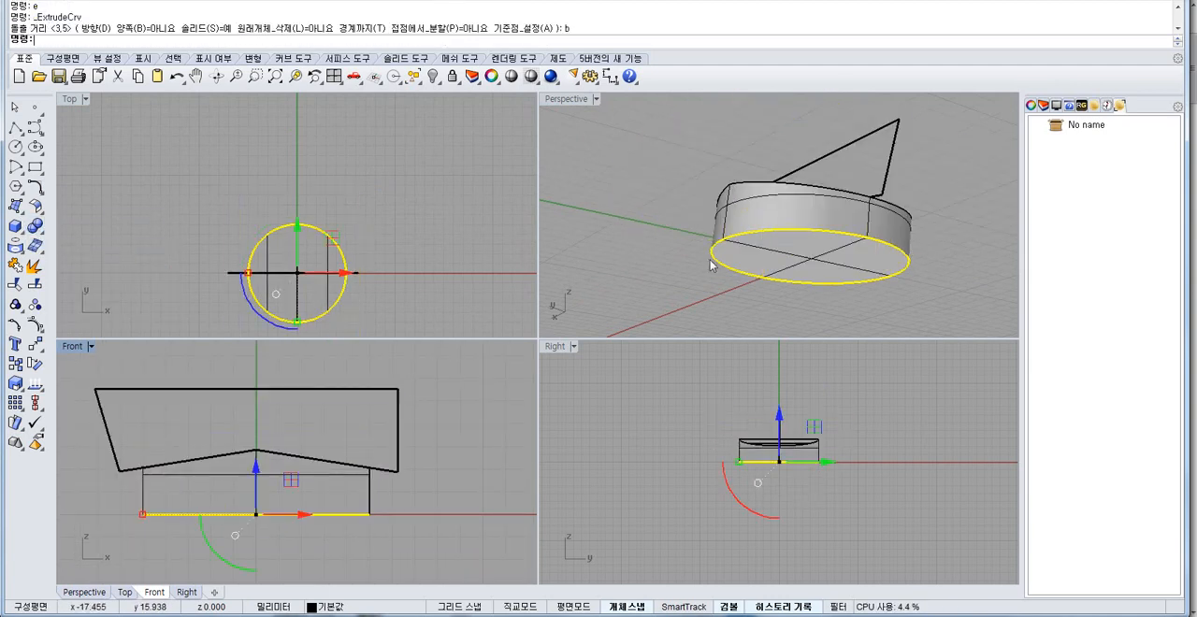
pyautogui.moveTo(767, 239); pyautogui.dragTo(697, 320, button='right')
pyautogui.press('Escape')
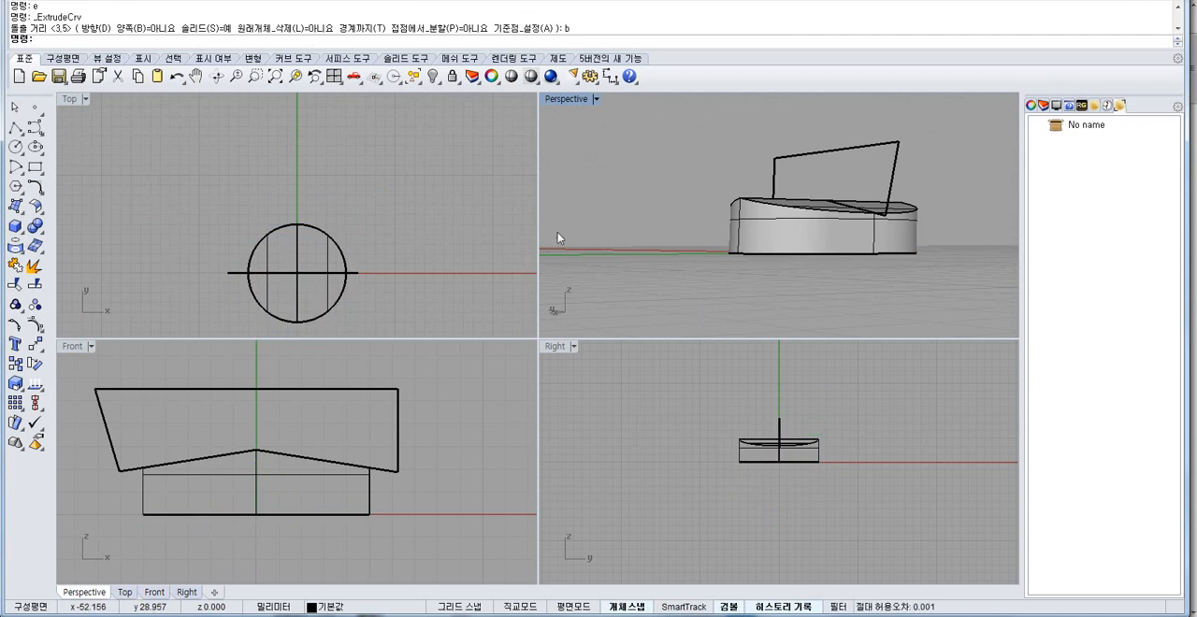
# Shell the peaked-top solid by removing its flat bottom face, and examine the wall thickness in the Front view.
pyautogui.click(35, 226)
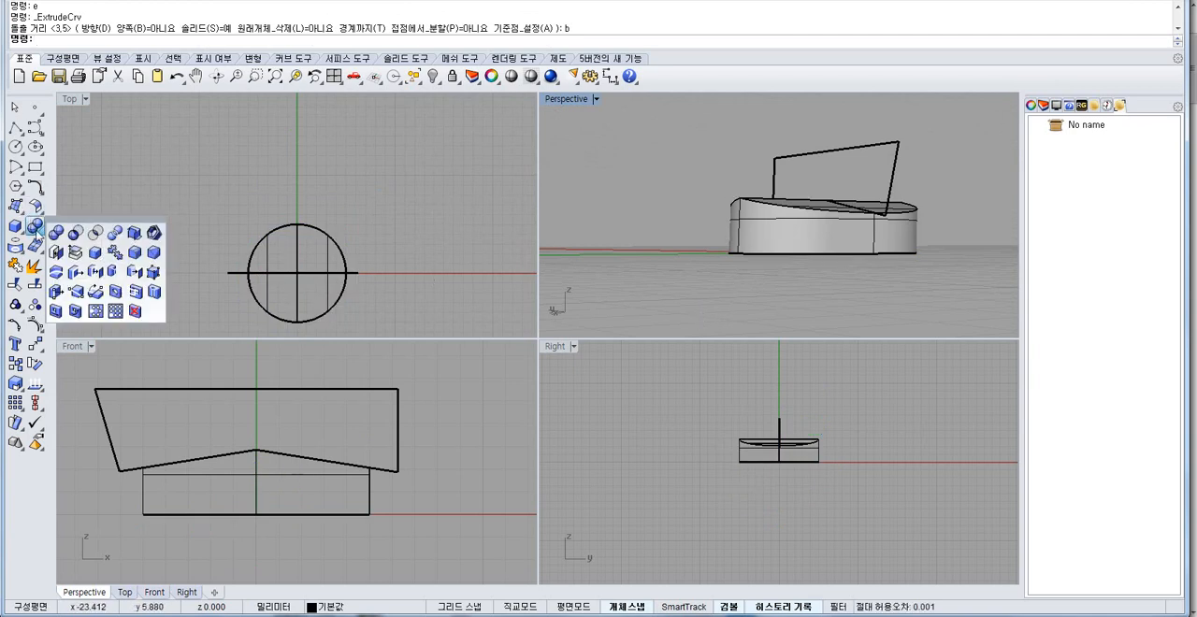
pyautogui.click(136, 270)
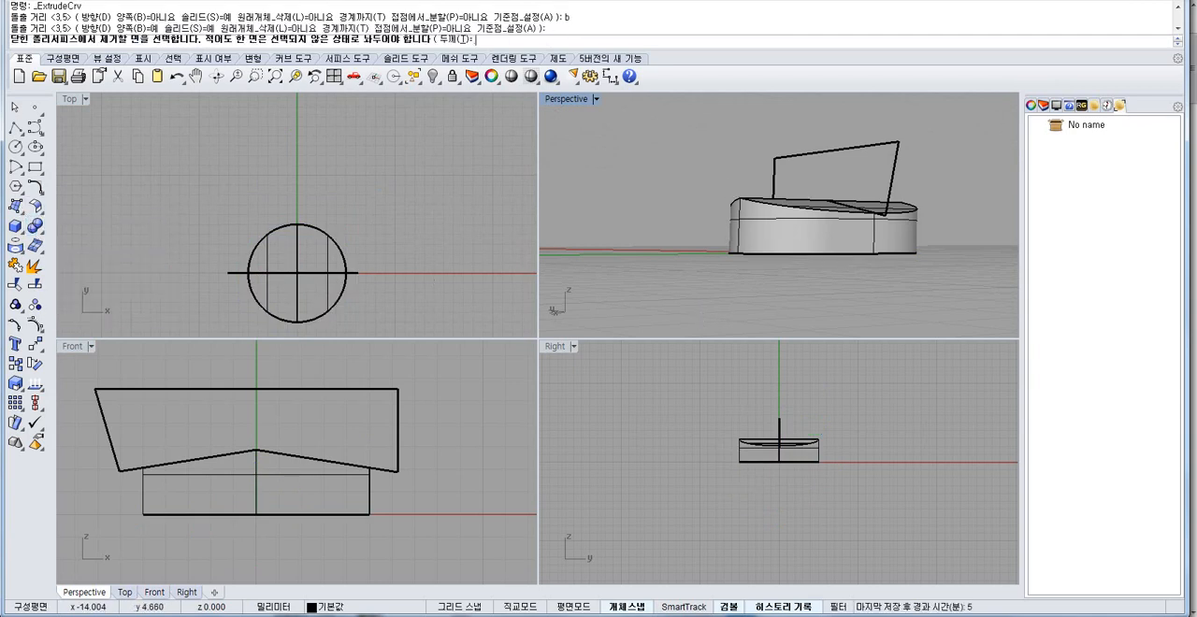
pyautogui.moveTo(787, 331); pyautogui.dragTo(766, 199, button='right')
pyautogui.write('z')
pyautogui.press('Return')
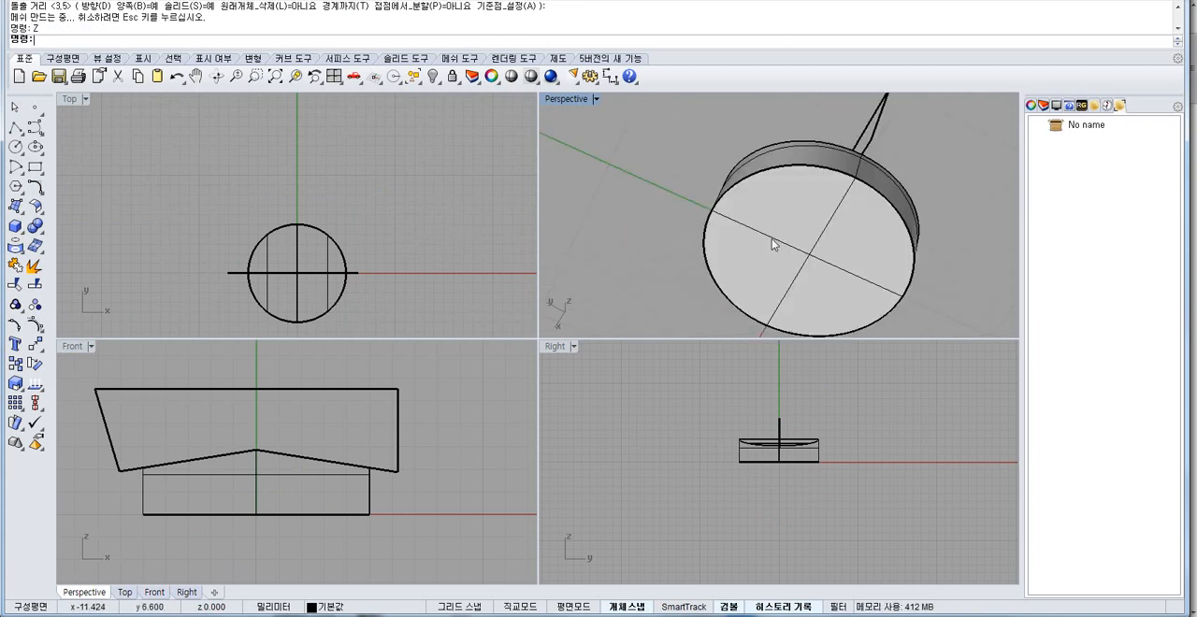
pyautogui.moveTo(783, 236); pyautogui.dragTo(808, 255, button='right')
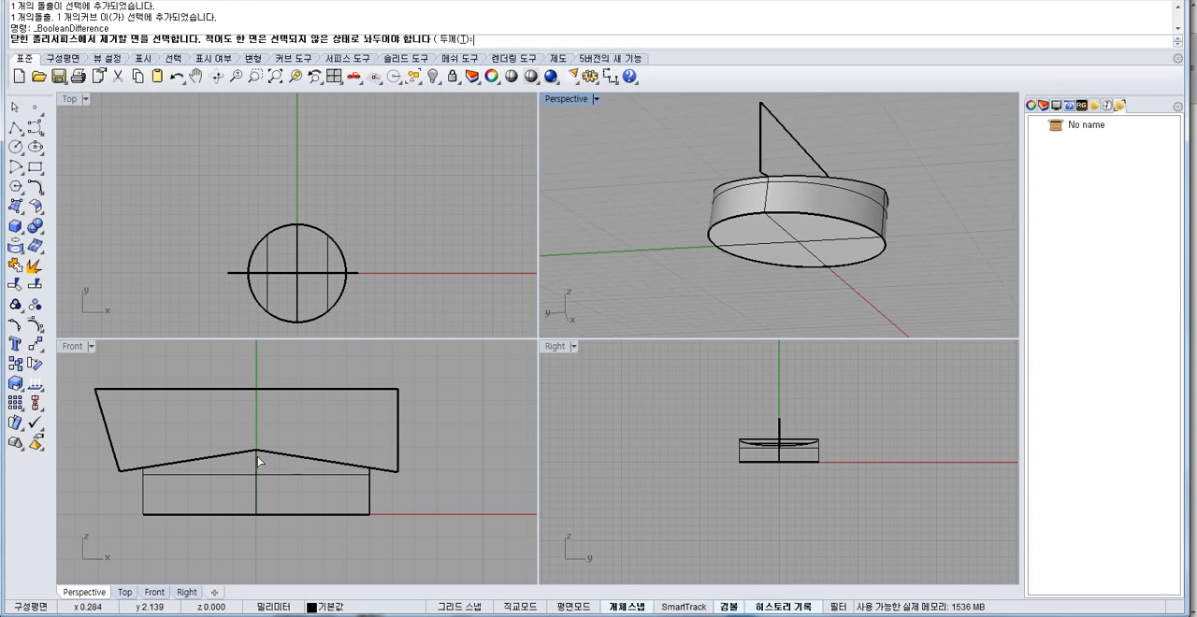
pyautogui.moveTo(258, 456); pyautogui.dragTo(306, 435, button='right')
pyautogui.moveTo(176, 480); pyautogui.dragTo(482, 539)
pyautogui.rightClick(481, 539)
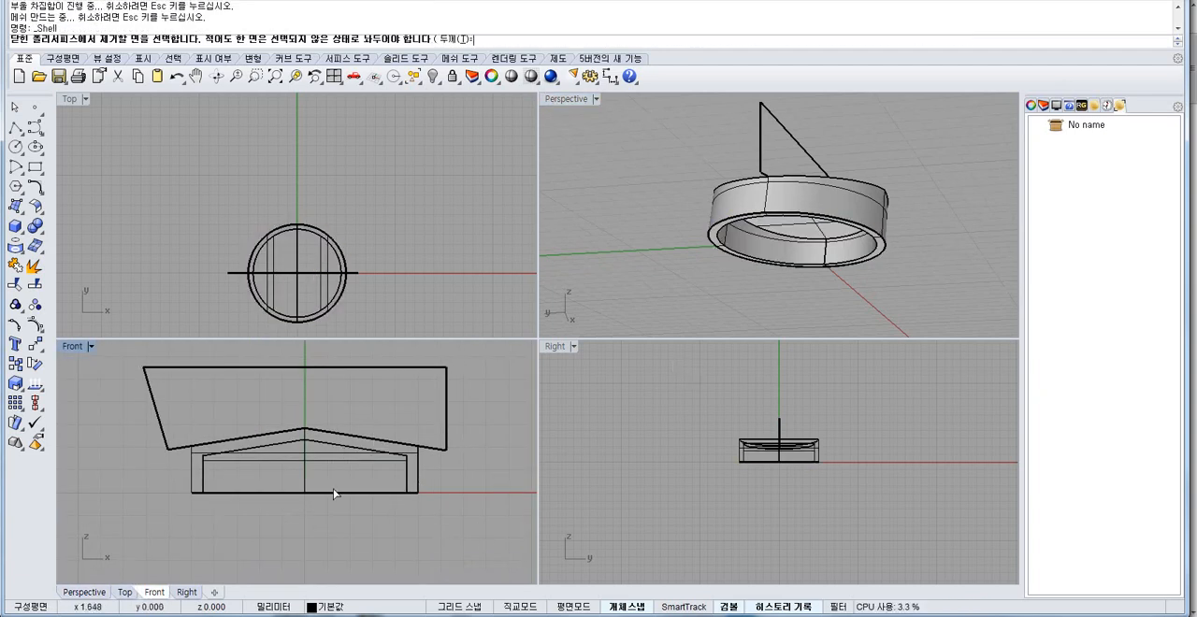
pyautogui.moveTo(750, 299); pyautogui.dragTo(767, 254, button='right')
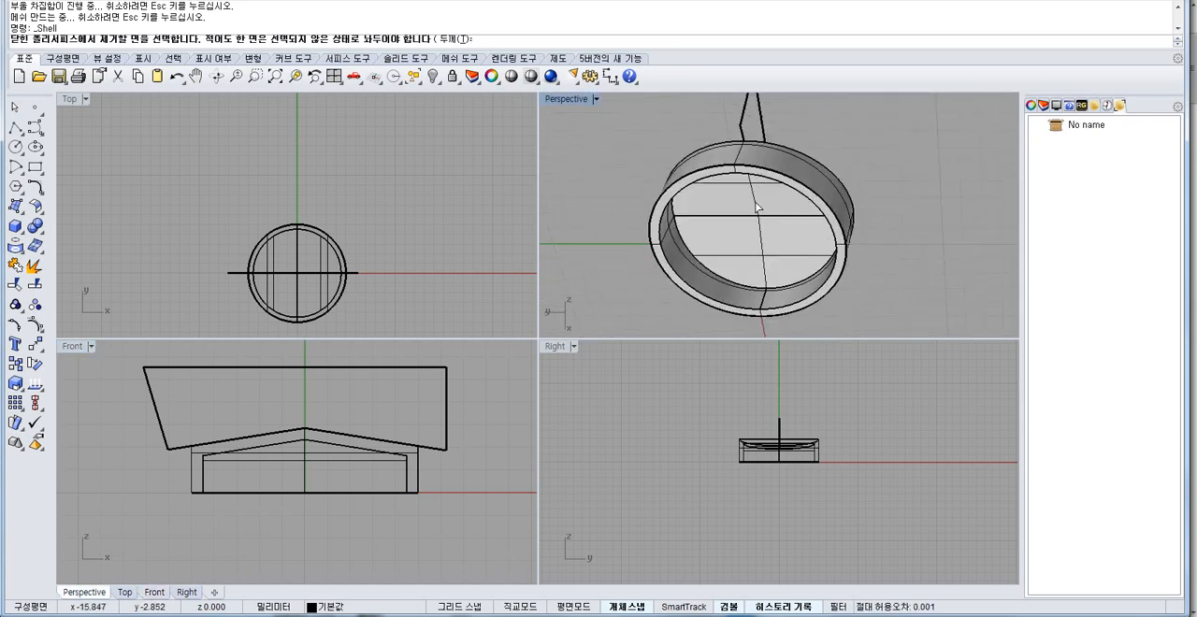
pyautogui.scroll(3, 391, 440)
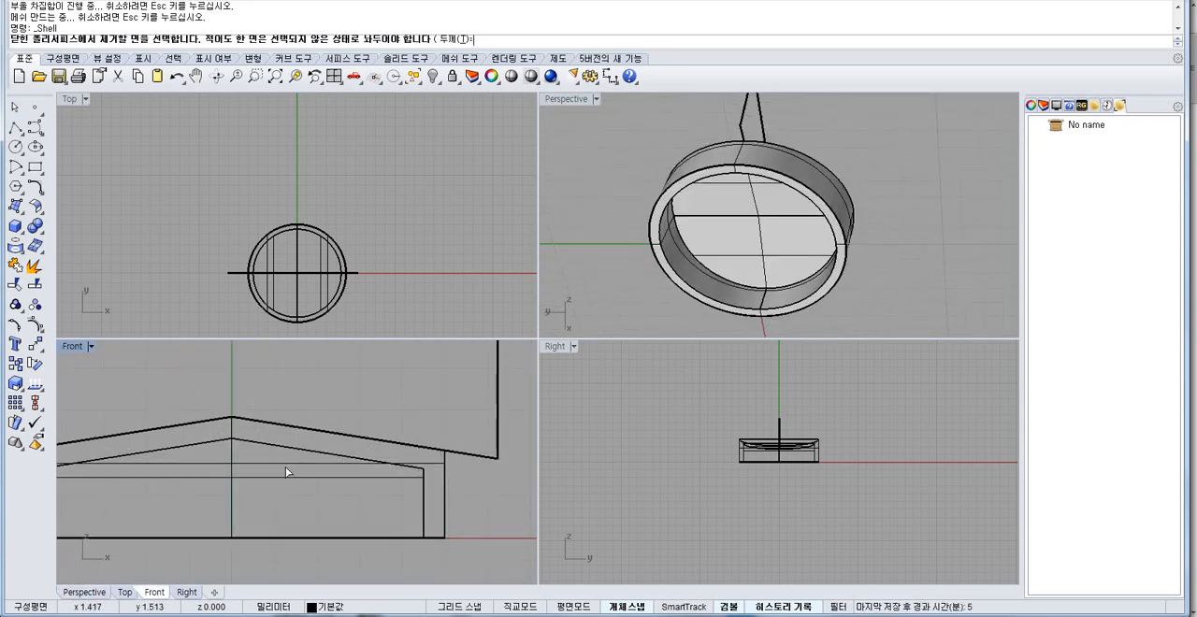
# Explode every object, separating the shelled solid into individual surfaces and the closed profile into curve segments.
pyautogui.press('Return')
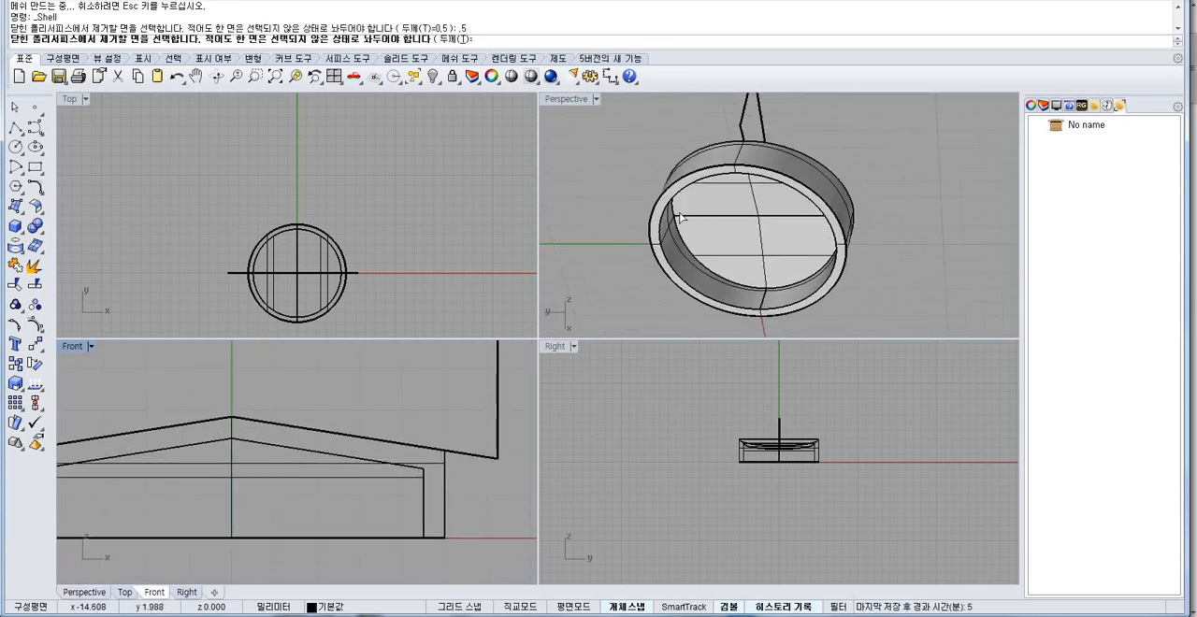
pyautogui.moveTo(681, 217); pyautogui.dragTo(716, 312, button='right')
pyautogui.moveTo(759, 142); pyautogui.dragTo(768, 189, button='right')
pyautogui.press('Return')
pyautogui.press('Return')
pyautogui.press('Return')
pyautogui.hotkey('ctrl', 'a')
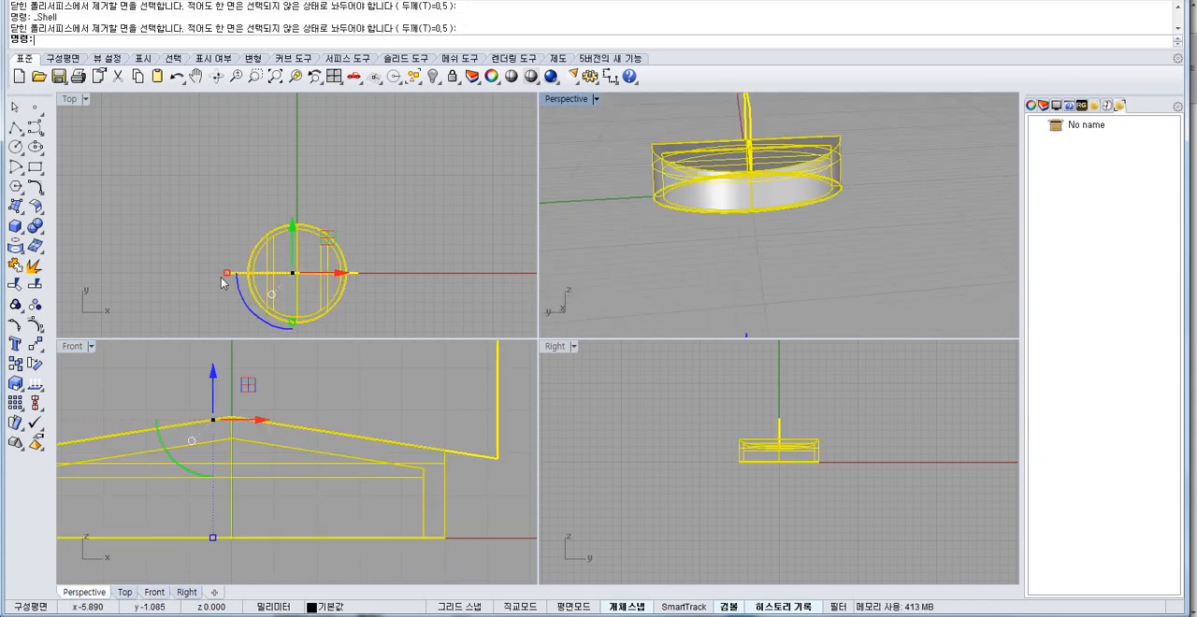
pyautogui.click(759, 234)
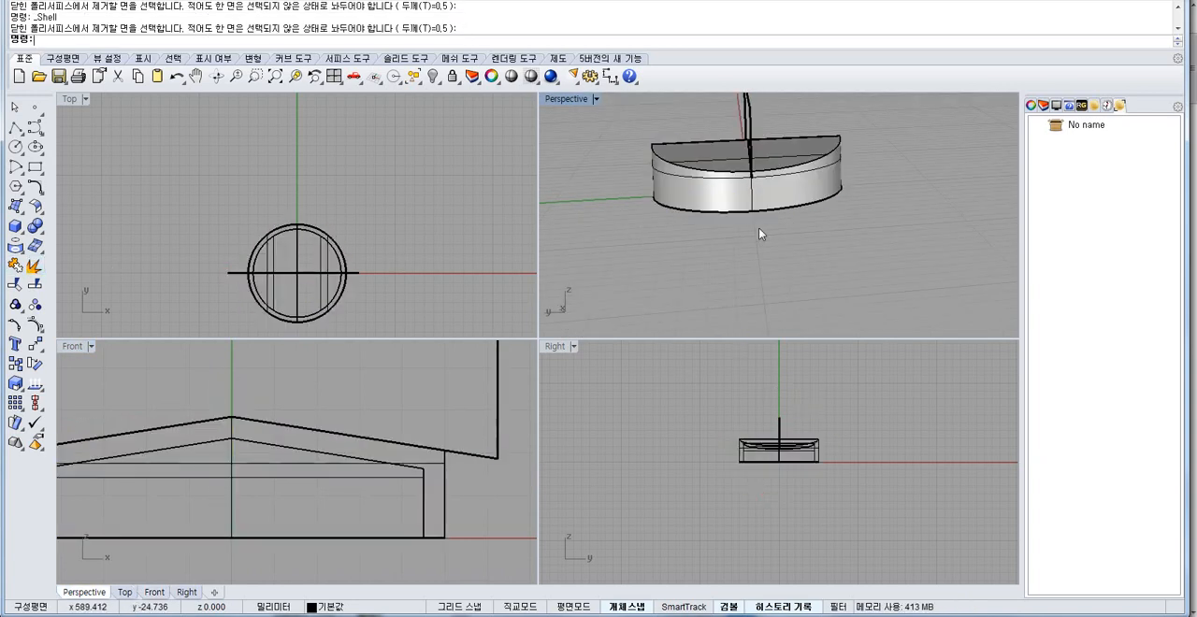
# Inspect the exploded model's peaked top and side walls in Perspective and fit all four viewports to the model.
pyautogui.moveTo(759, 234); pyautogui.dragTo(835, 174, button='right')
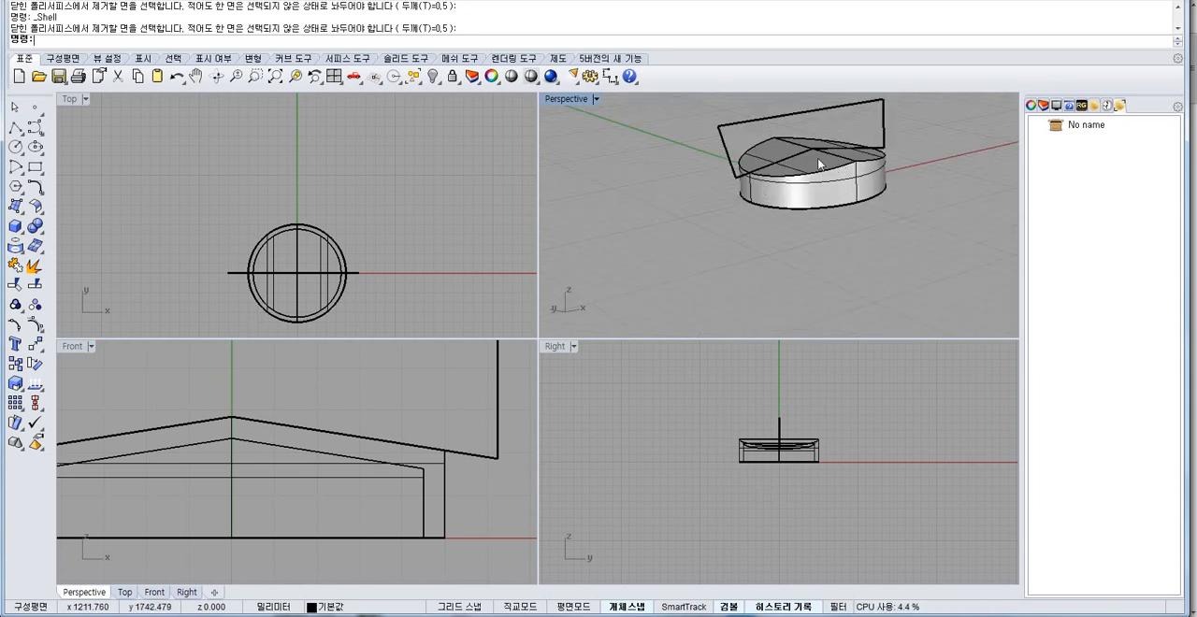
pyautogui.moveTo(678, 408); pyautogui.dragTo(837, 449)
pyautogui.click(860, 423)
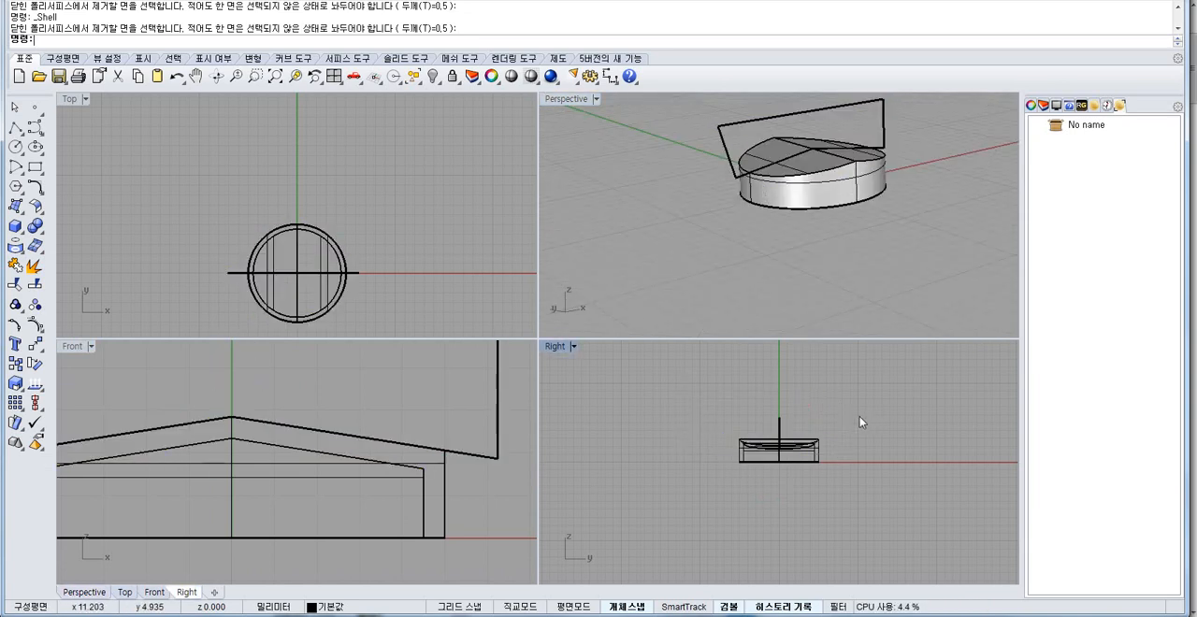
pyautogui.hotkey('ctrl', 'shift', 'e')
pyautogui.press('F4')
pyautogui.click(800, 250)
pyautogui.hotkey('ctrl', 'shift', 'e')
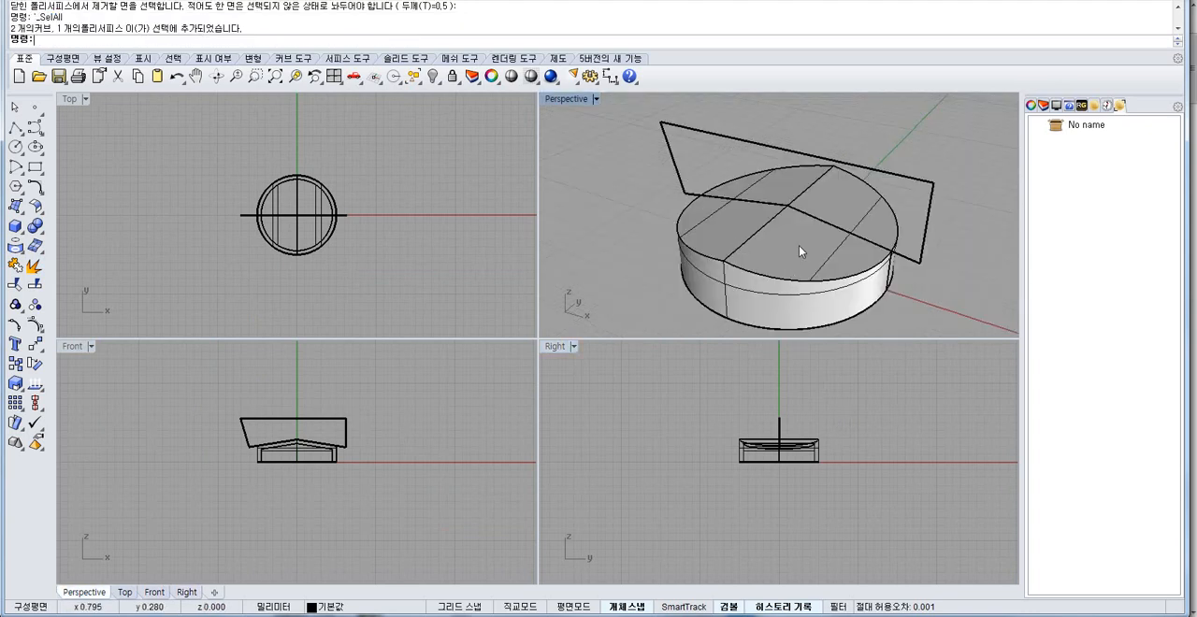
# Pick out the two outer sloped faces of the peaked top and join them into one surface.
pyautogui.click(792, 243)
pyautogui.click(742, 222)
pyautogui.moveTo(810, 265); pyautogui.dragTo(782, 225, button='right')
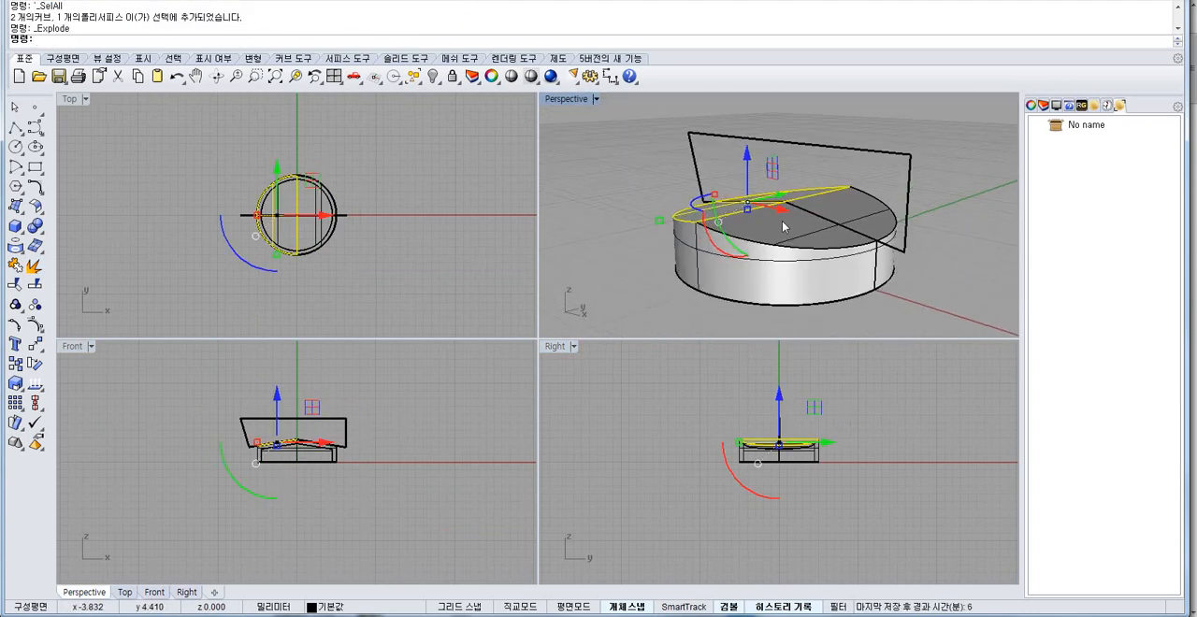
pyautogui.keyDown('shift'); pyautogui.click(784, 226); pyautogui.keyUp('shift')
pyautogui.moveTo(683, 225); pyautogui.dragTo(721, 240, button='right')
pyautogui.click(708, 215)
pyautogui.click(793, 228)
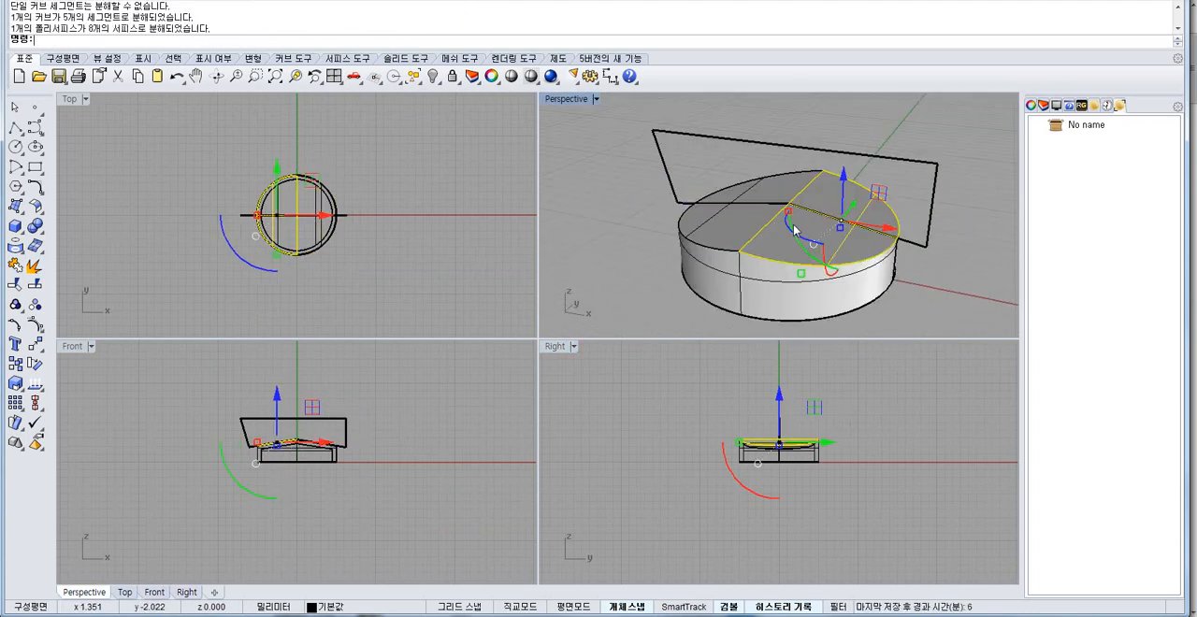
pyautogui.keyDown('shift'); pyautogui.click(738, 224); pyautogui.keyUp('shift')
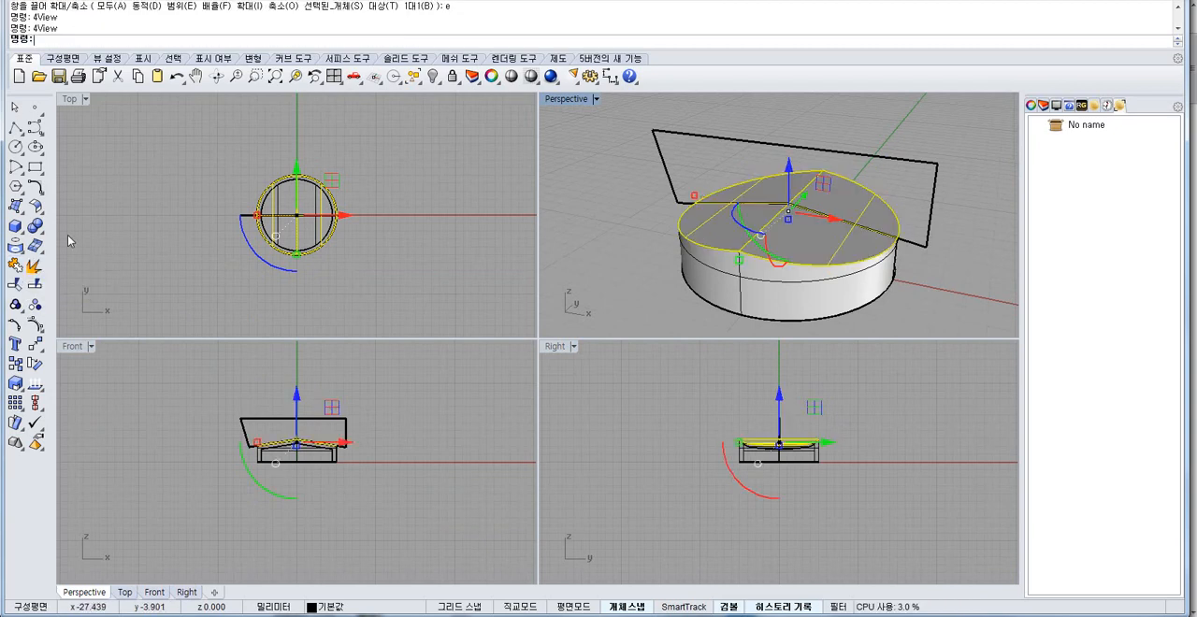
# Offset the joined peaked top inward by 1 mm with Offset Surface and check the spacing in the Front view.
pyautogui.click(34, 207)
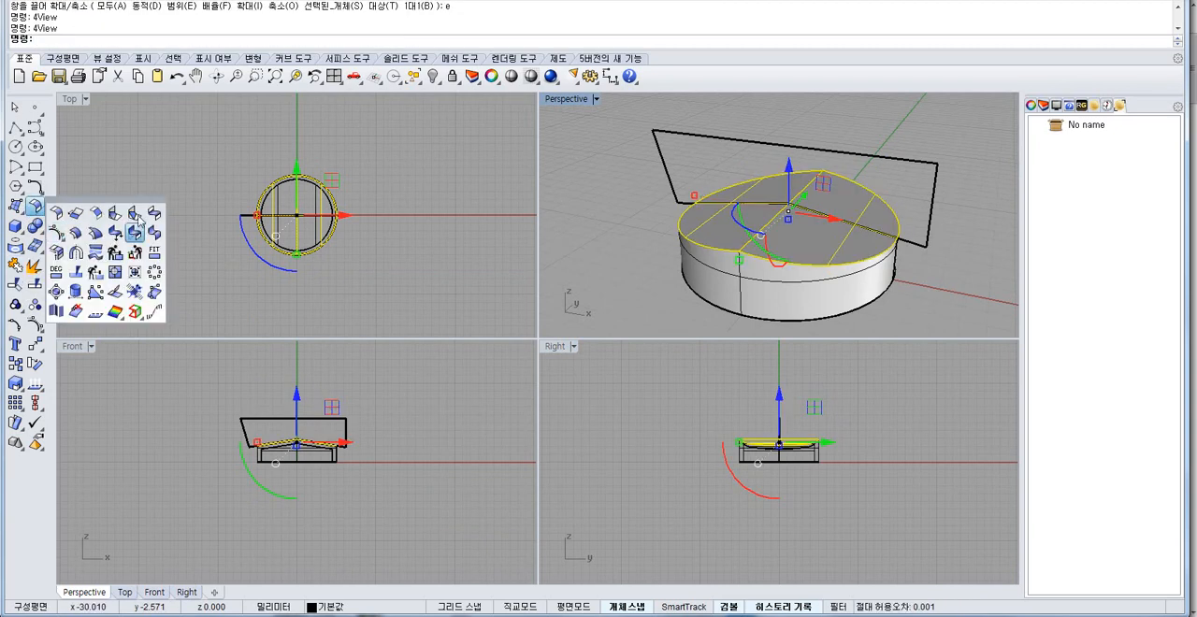
pyautogui.click(72, 233)
pyautogui.click(821, 231)
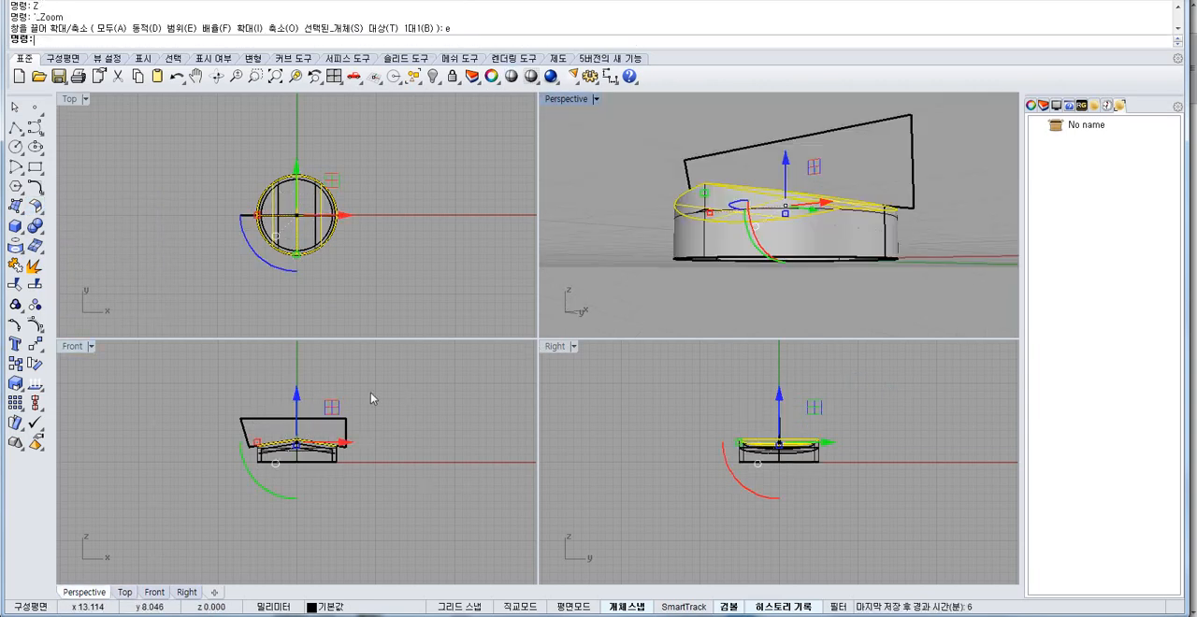
pyautogui.scroll(6, 372, 398)
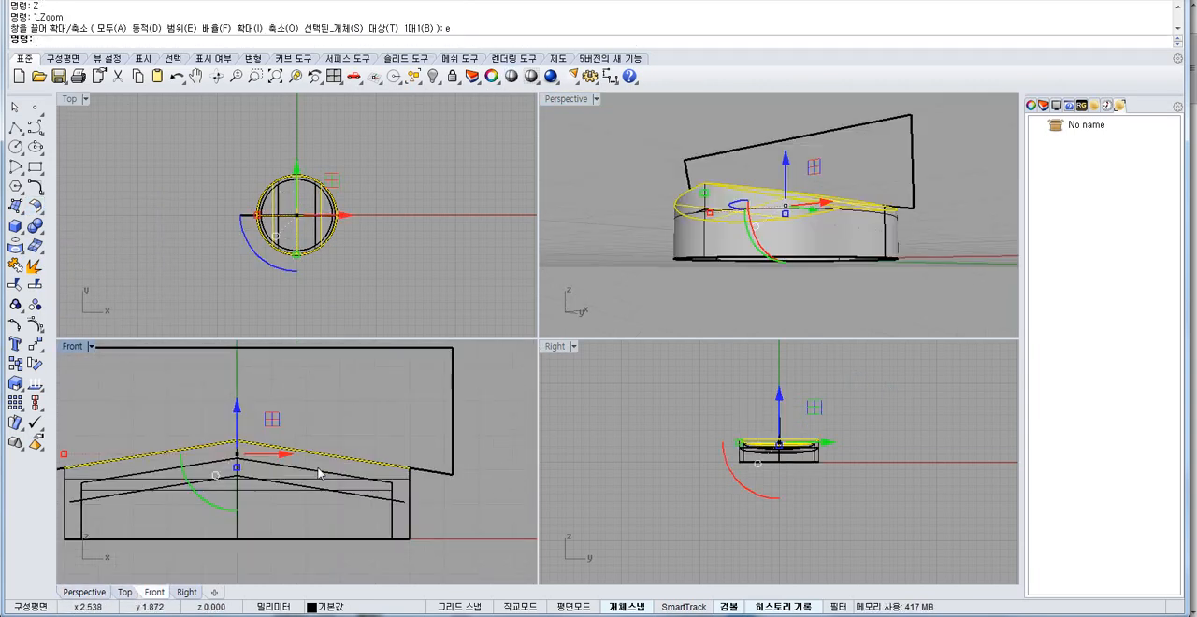
# Delete the exploded profile segments above and beside the peaked solid.
pyautogui.moveTo(305, 455); pyautogui.dragTo(408, 409)
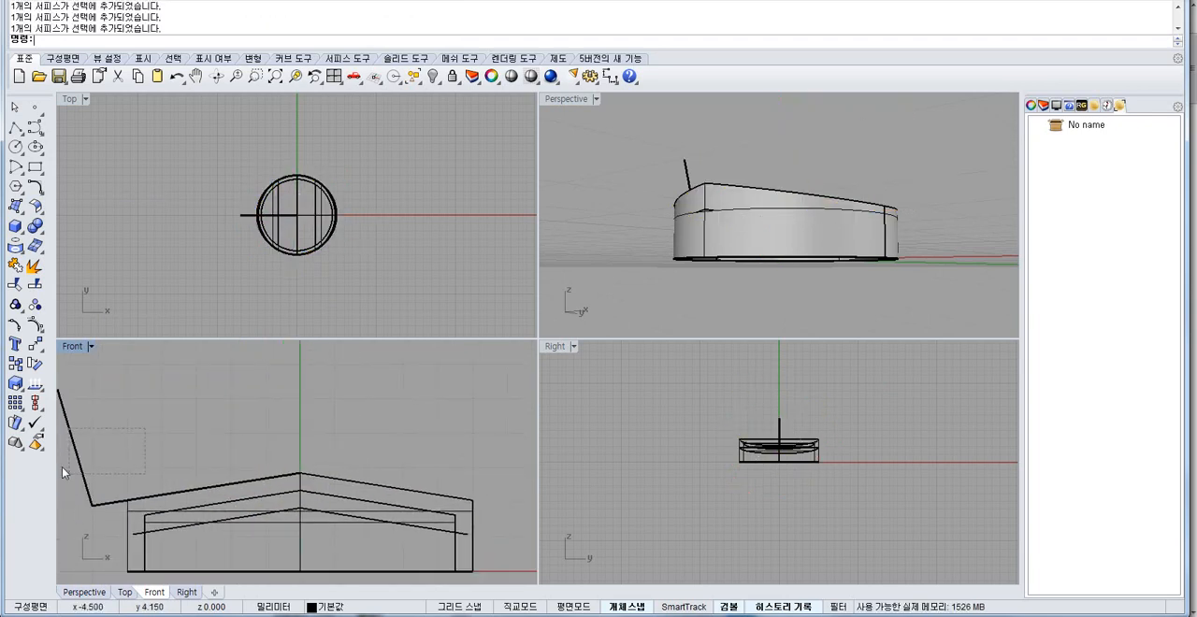
pyautogui.moveTo(62, 467); pyautogui.dragTo(62, 470)
pyautogui.press('Delete')
pyautogui.click(364, 431)
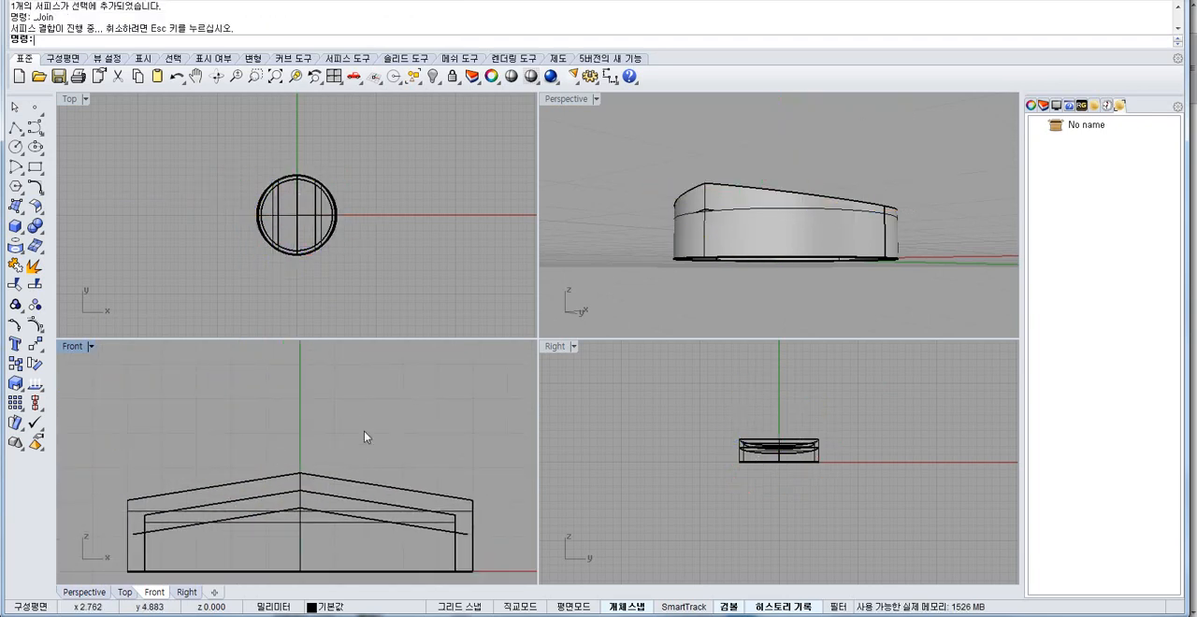
pyautogui.scroll(4, 298, 481)
# Hide the outer peaked top and the outer cylindrical wall, leaving the inner surfaces and the offset surface.
pyautogui.moveTo(716, 154); pyautogui.dragTo(728, 184, button='right')
pyautogui.click(705, 196)
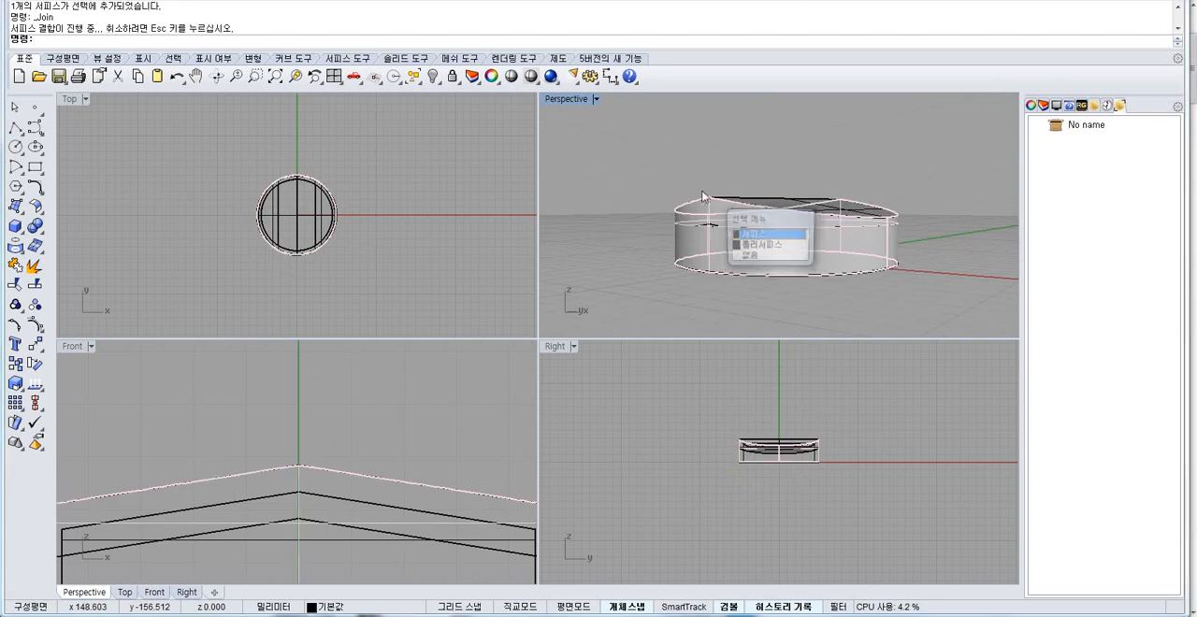
pyautogui.click(287, 429)
pyautogui.click(275, 467)
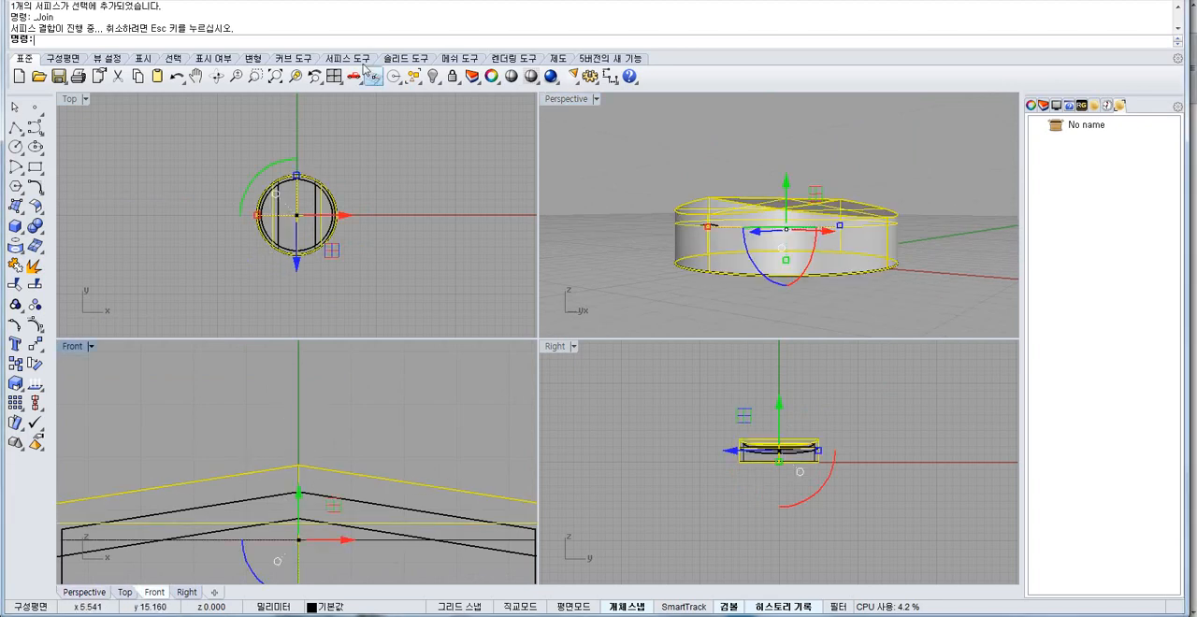
pyautogui.click(432, 77)
# Join the remaining inner surfaces and flip the normals of the inner body and the offset surface.
pyautogui.moveTo(665, 122); pyautogui.dragTo(724, 216, button='right')
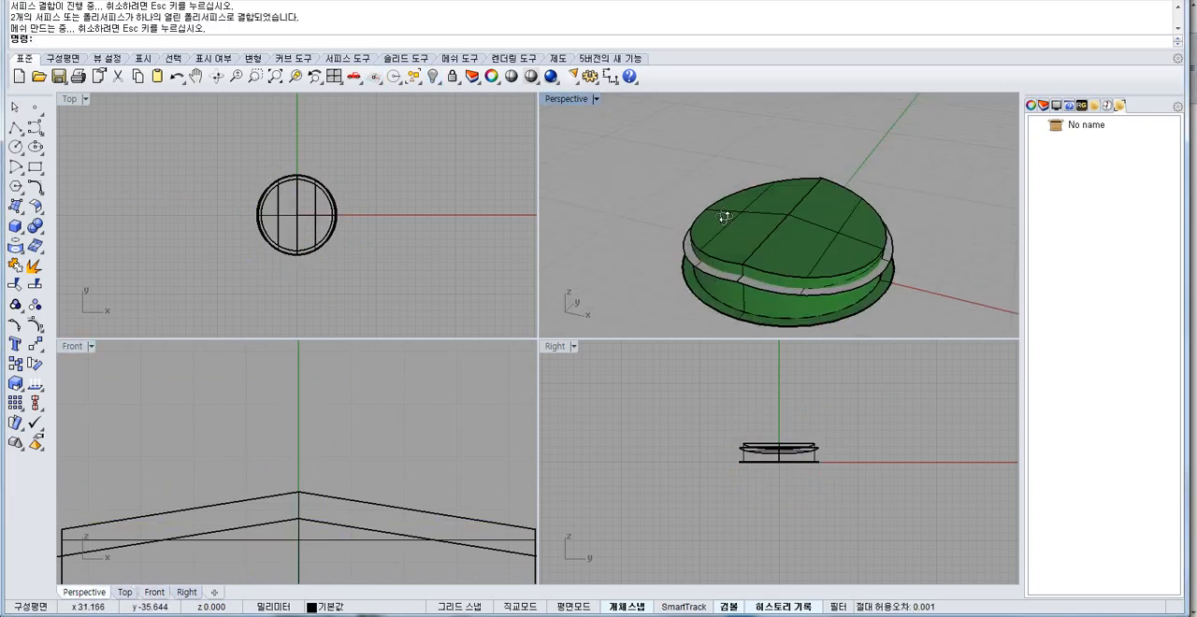
pyautogui.click(259, 234)
pyautogui.rightClick(230, 269)
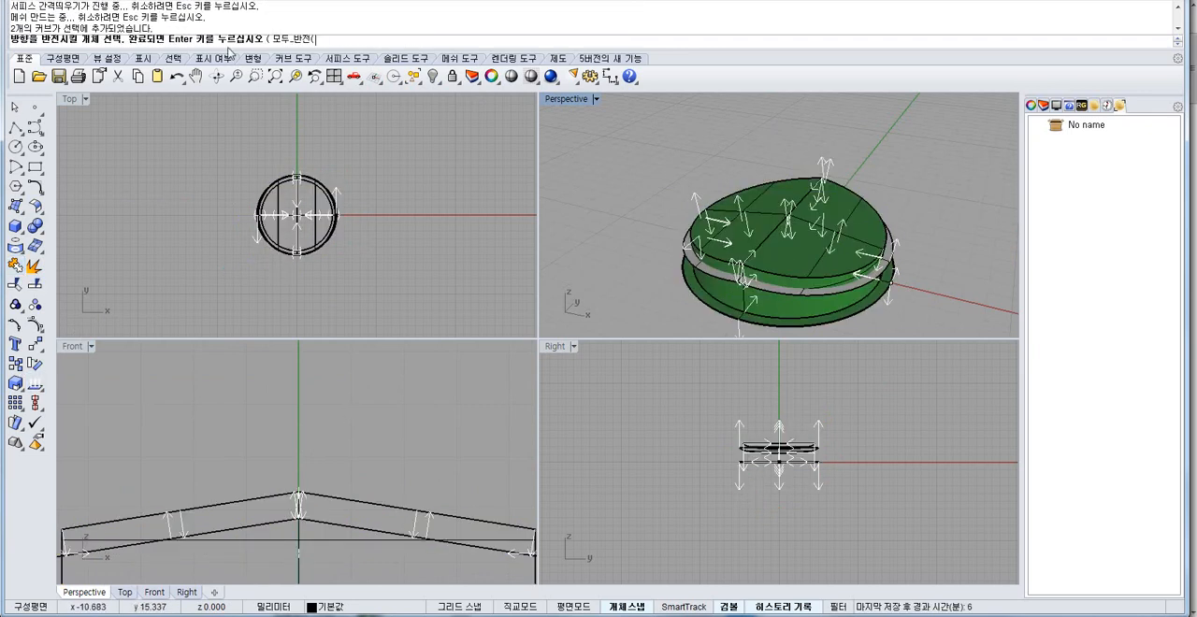
pyautogui.click(317, 35)
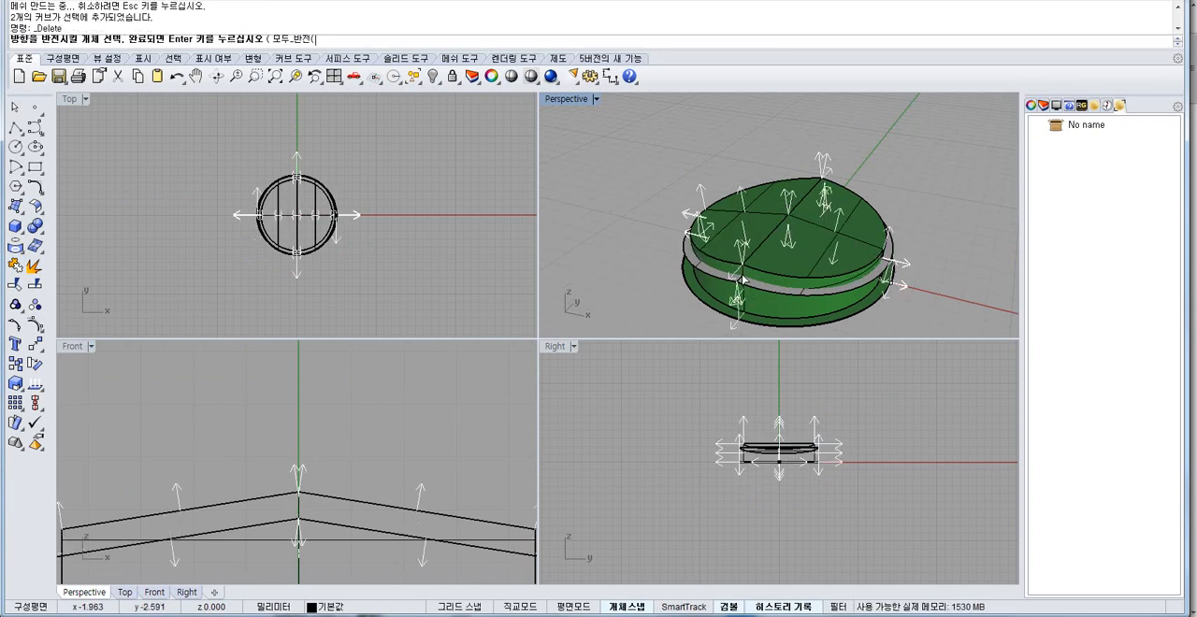
pyautogui.rightClick(613, 315)
pyautogui.click(613, 315)
# Cut the inner body with the offset peaked surface using Boolean Difference.
pyautogui.click(763, 246)
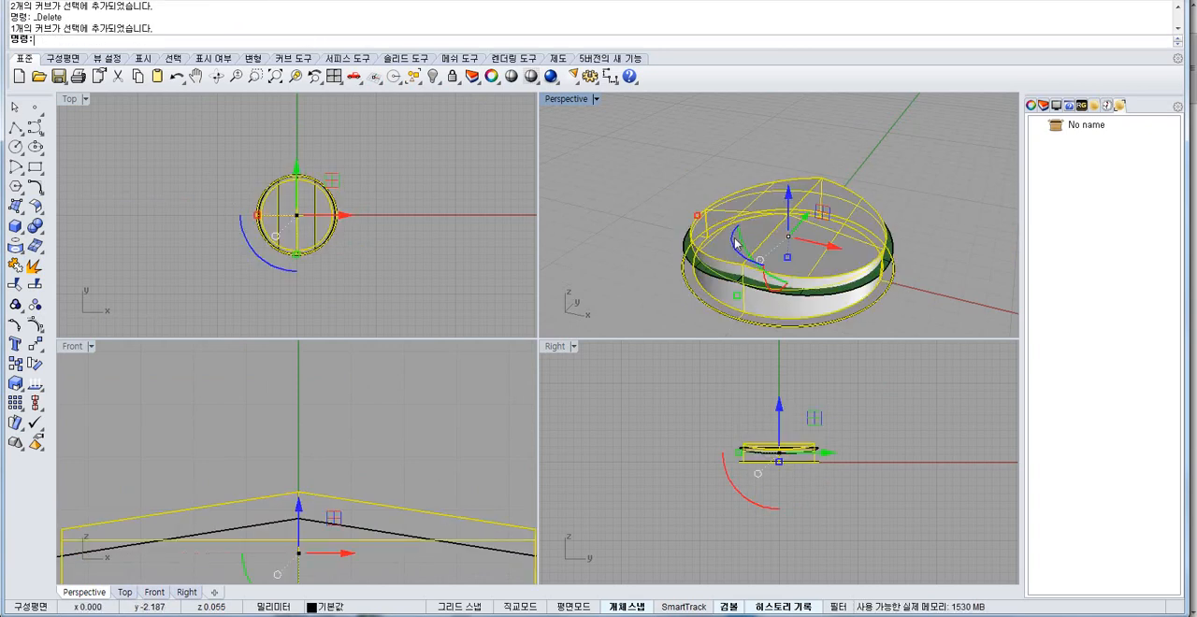
pyautogui.click(35, 222)
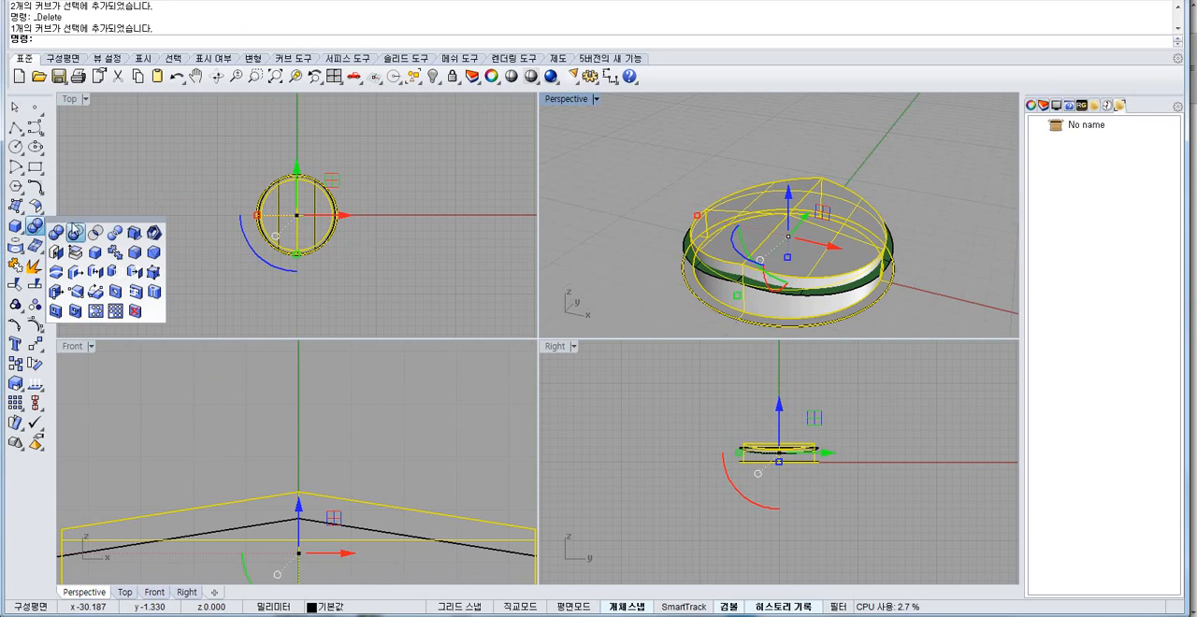
pyautogui.click(74, 230)
pyautogui.moveTo(751, 297); pyautogui.dragTo(632, 256, button='right')
pyautogui.scroll(-5, 289, 411)
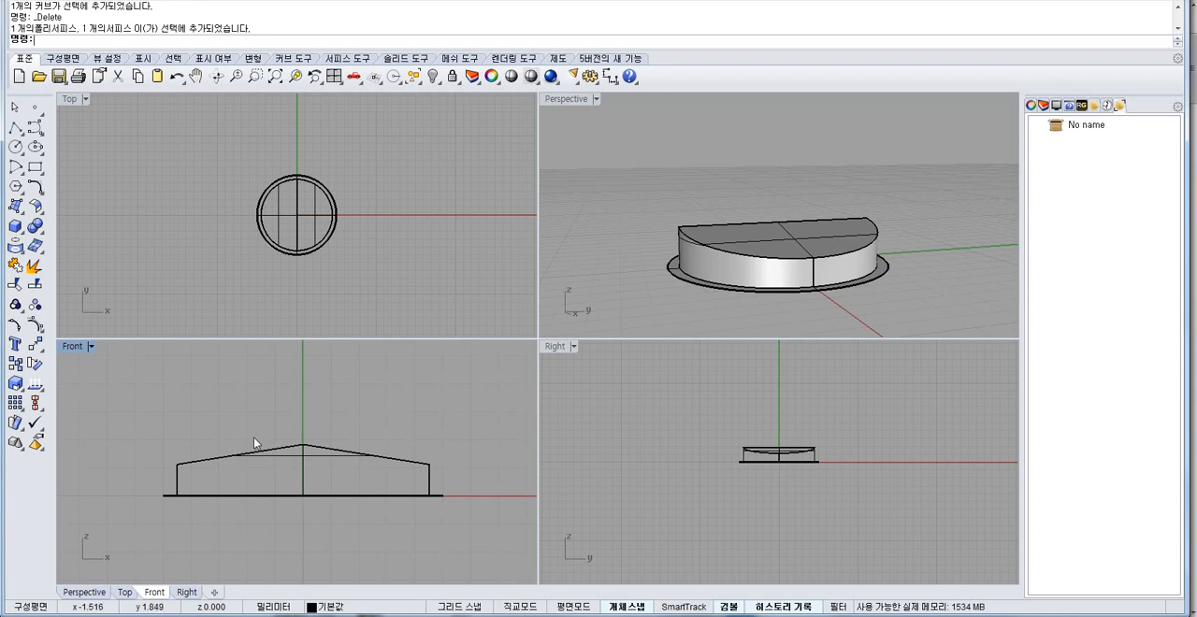
# Undo the Boolean Difference and single out the offset peaked surface in the Front view.
pyautogui.hotkey('ctrl', 'a')
pyautogui.hotkey('ctrl', 'z')
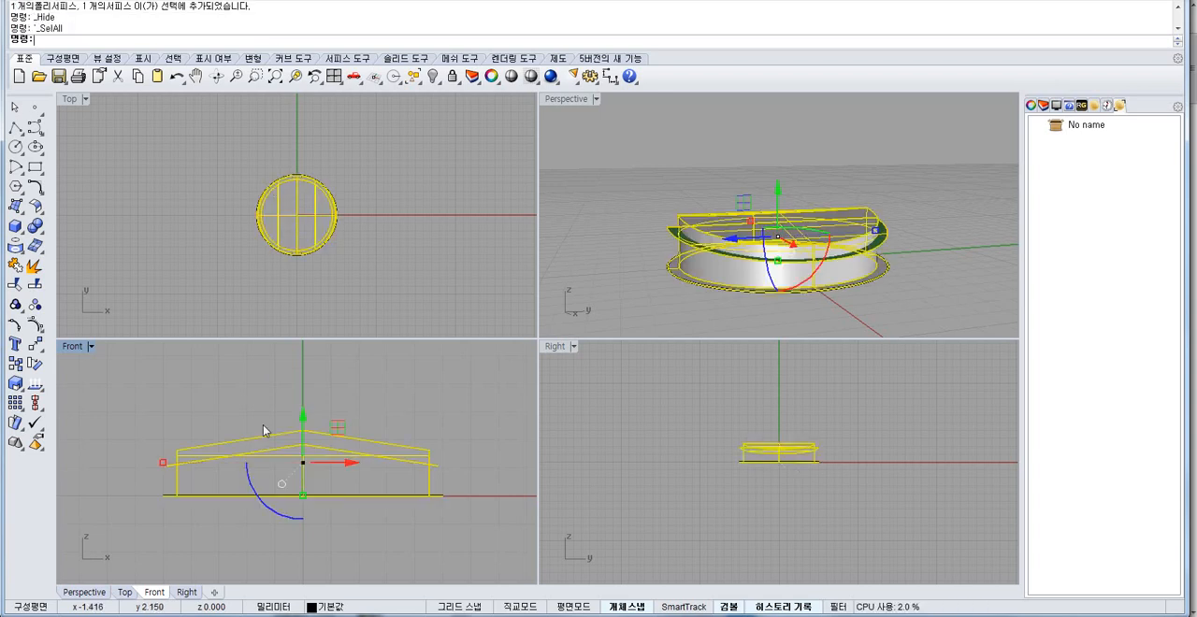
pyautogui.click(359, 392)
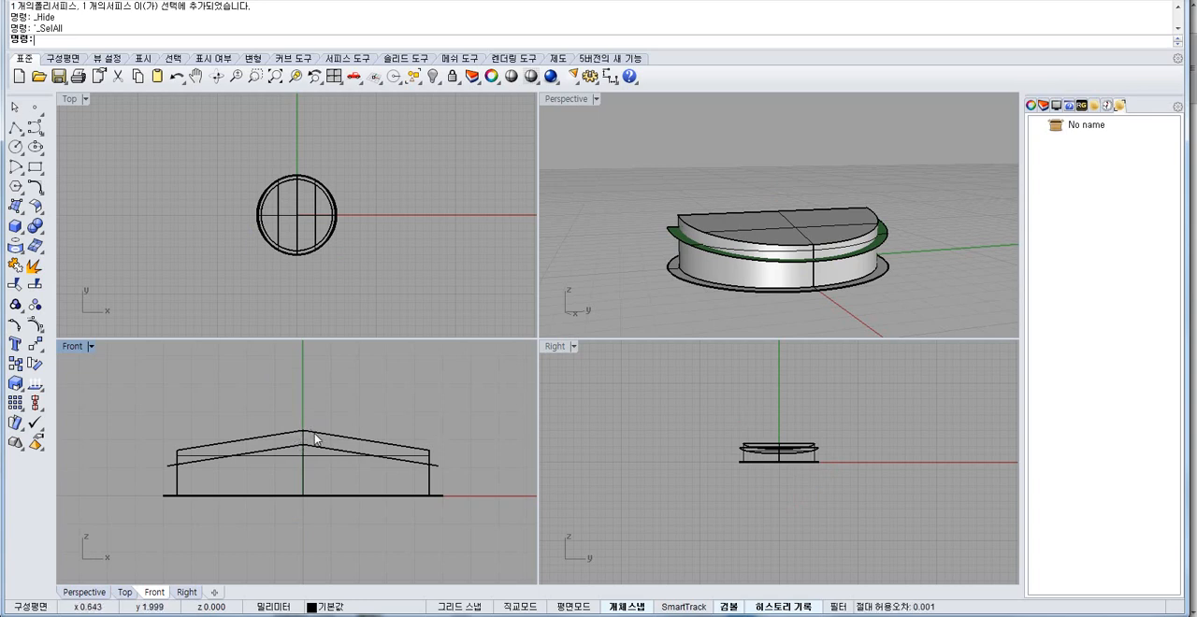
pyautogui.click(304, 442)
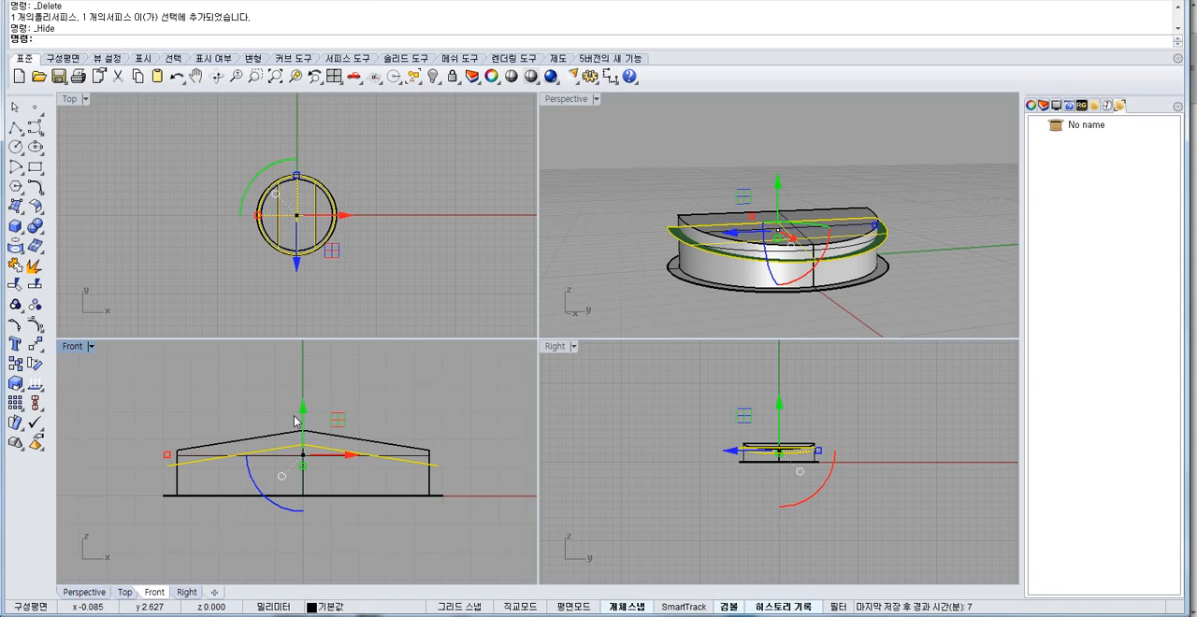
# Undo the normal flips, the joining, the hiding and the profile deletions to restore the outer surfaces and profile.
pyautogui.hotkey('ctrl', 'a')
pyautogui.hotkey('ctrl', 'j')
pyautogui.moveTo(795, 224); pyautogui.dragTo(808, 260, button='right')
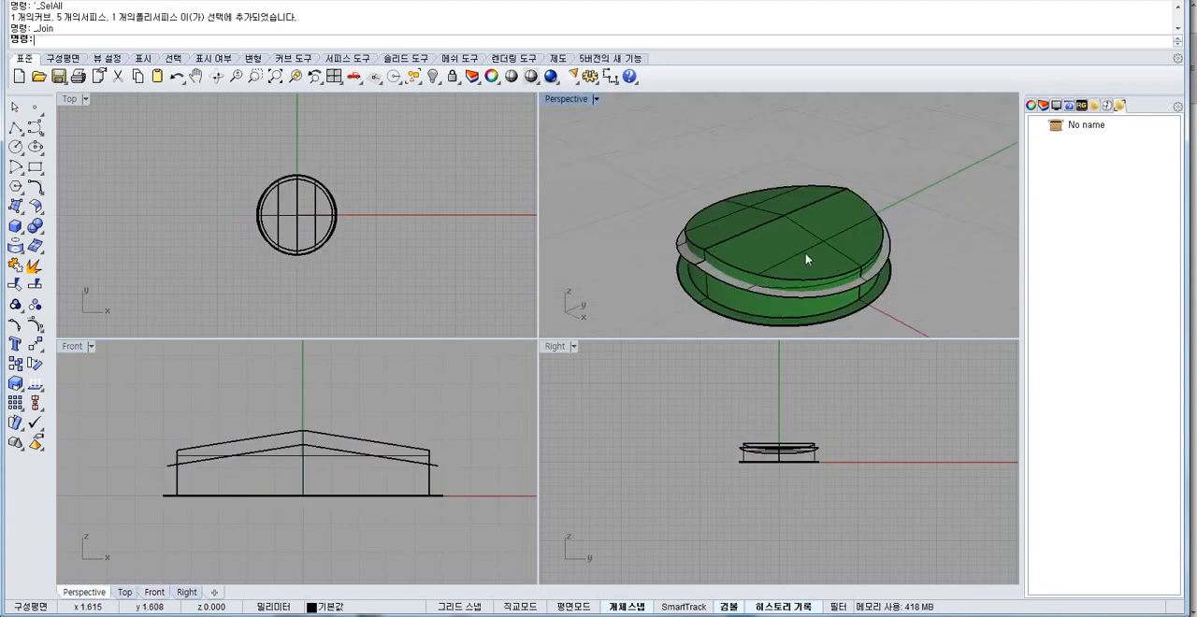
pyautogui.click(746, 245)
pyautogui.keyDown('shift'); pyautogui.click(884, 245); pyautogui.keyUp('shift')
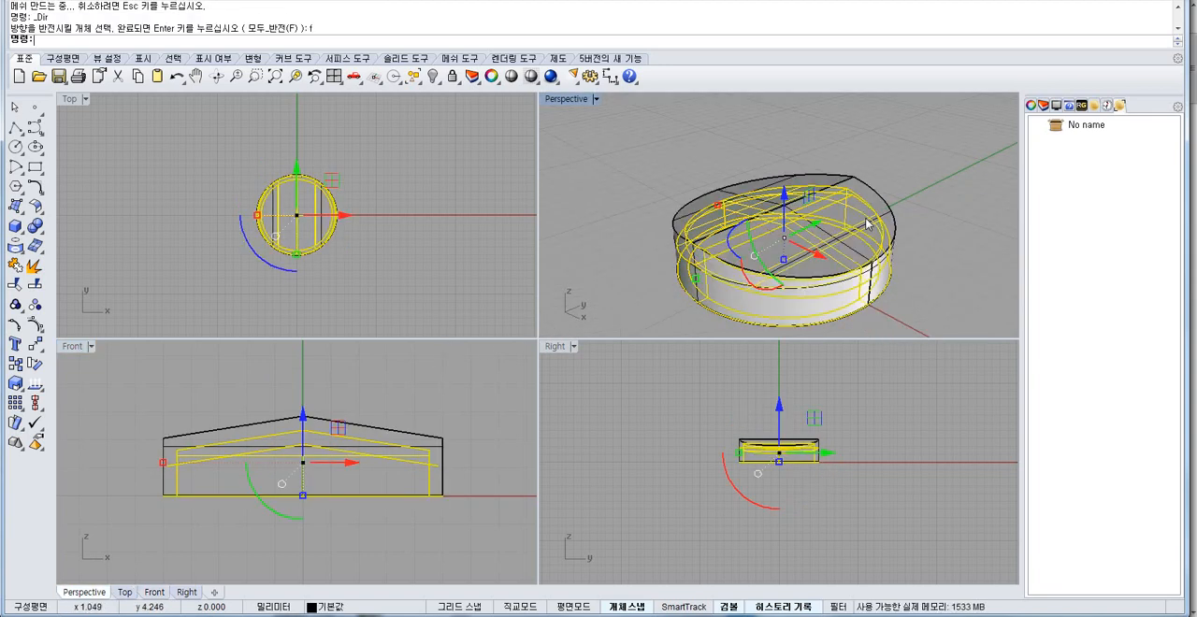
pyautogui.keyDown('shift'); pyautogui.click(731, 193); pyautogui.keyUp('shift')
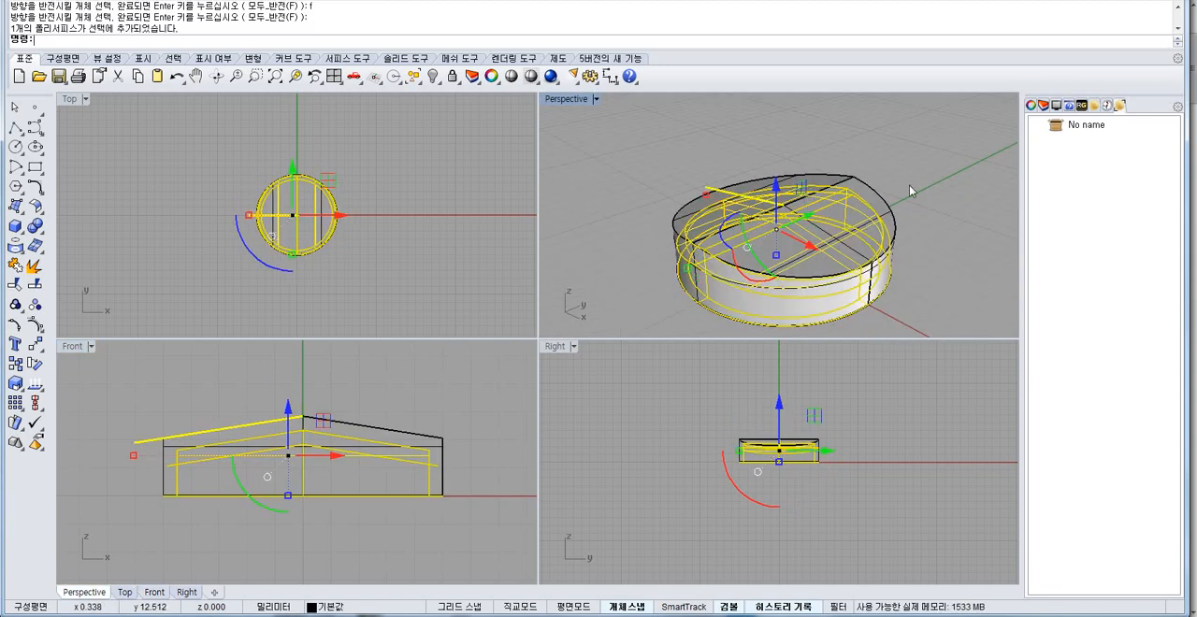
pyautogui.press('Escape')
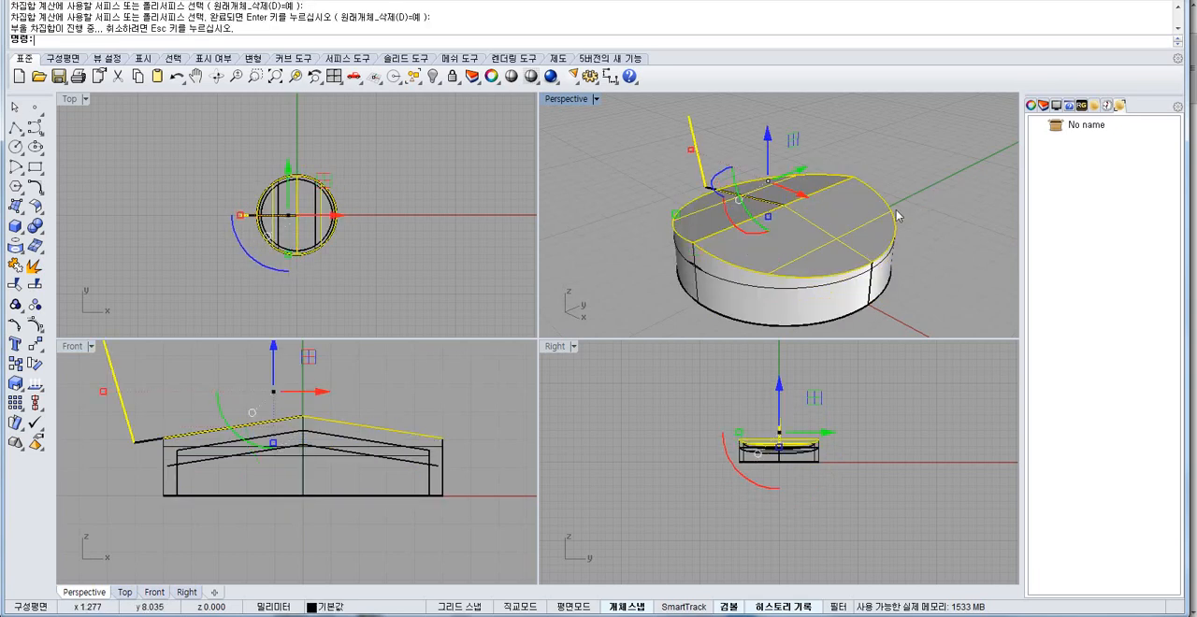
pyautogui.press('Return')
pyautogui.hotkey('ctrl', 'z')
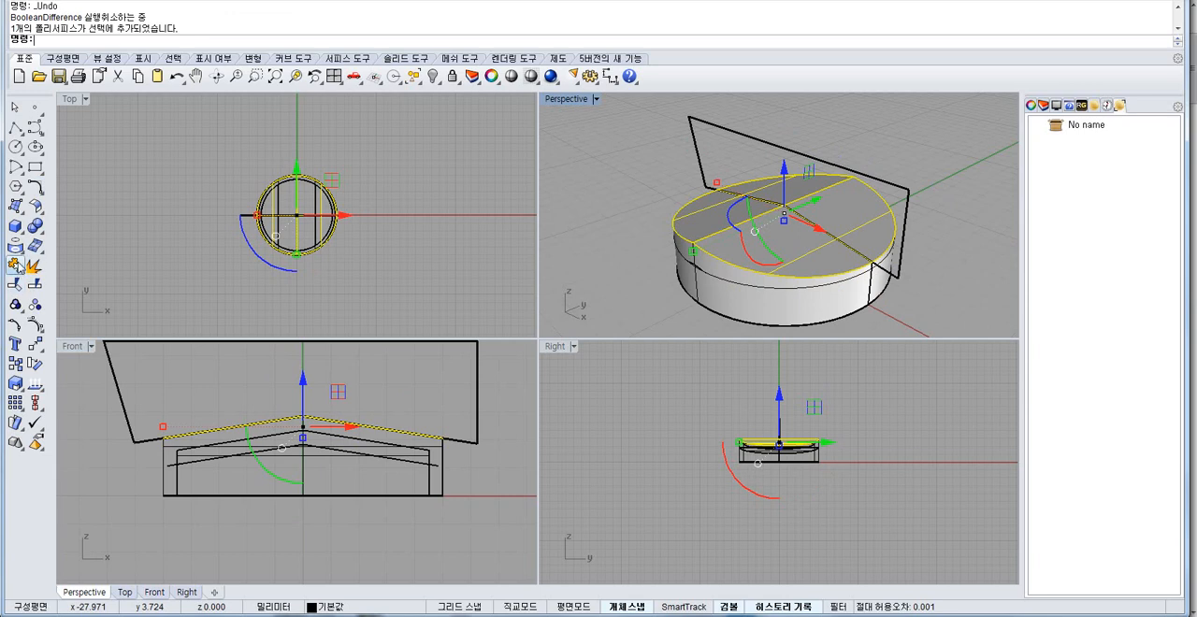
# Separate the joined peaked top and offset only its sloped face right of the peak inward by 1 mm.
pyautogui.hotkey('ctrl', 'z')
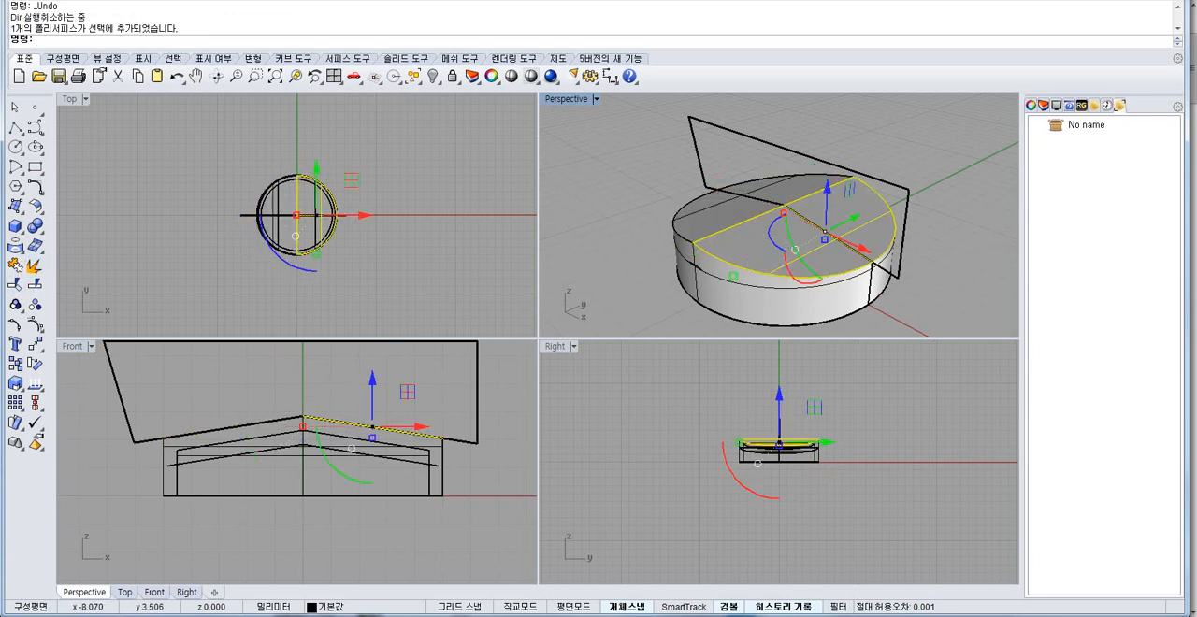
pyautogui.click(35, 207)
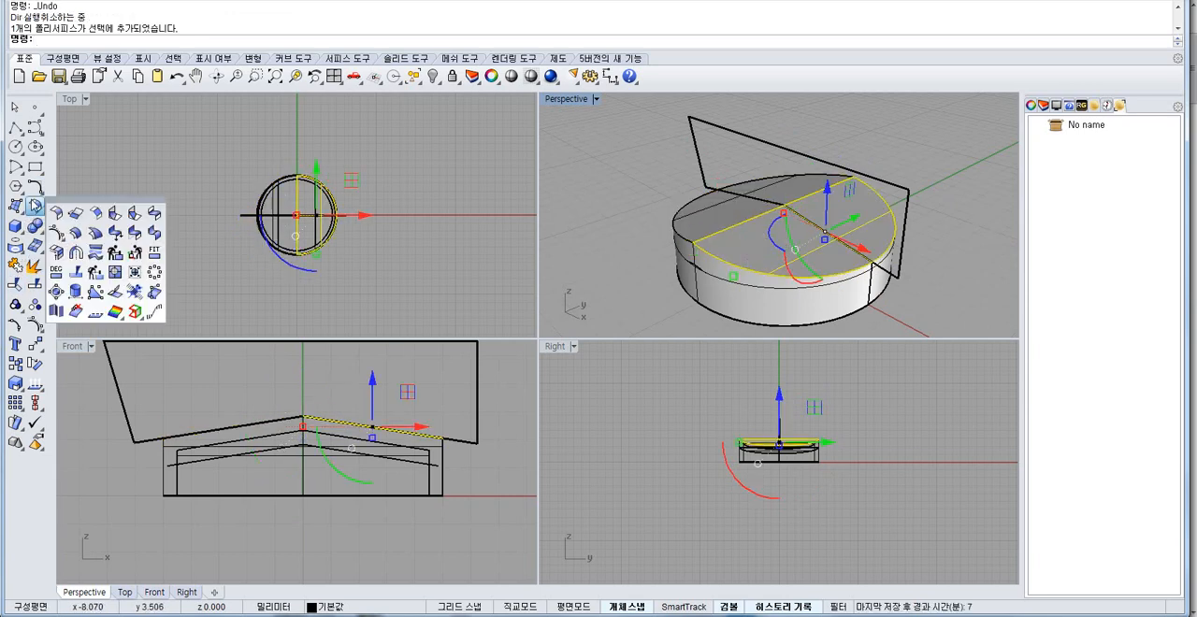
pyautogui.click(75, 231)
pyautogui.scroll(3, 336, 443)
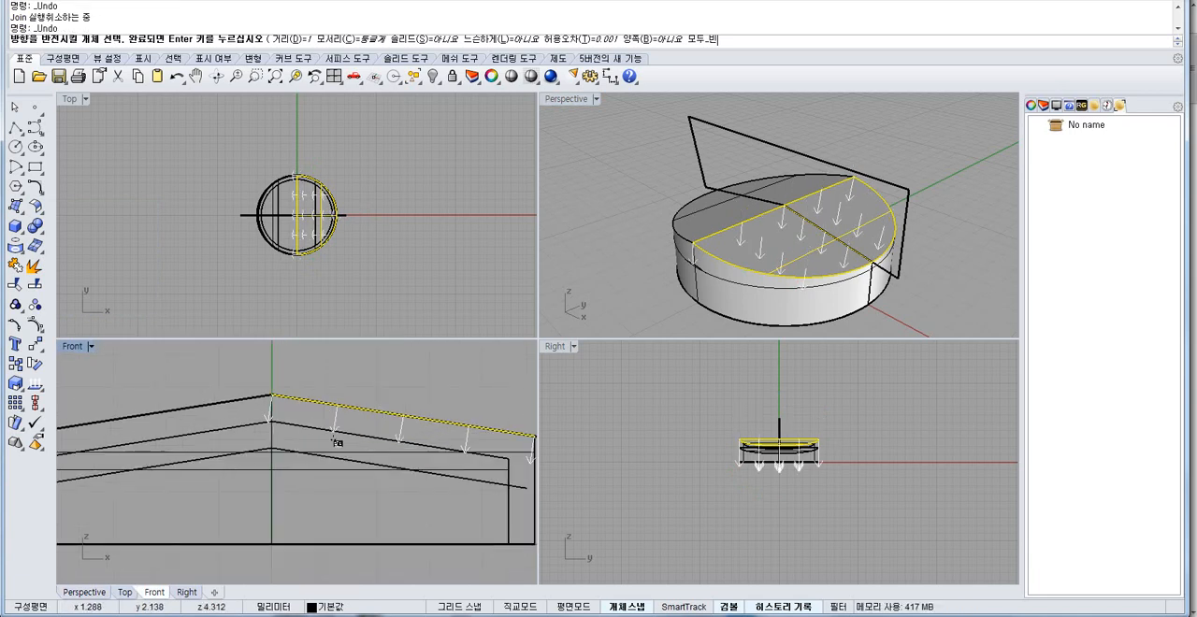
pyautogui.hotkey('ctrl', 'z')
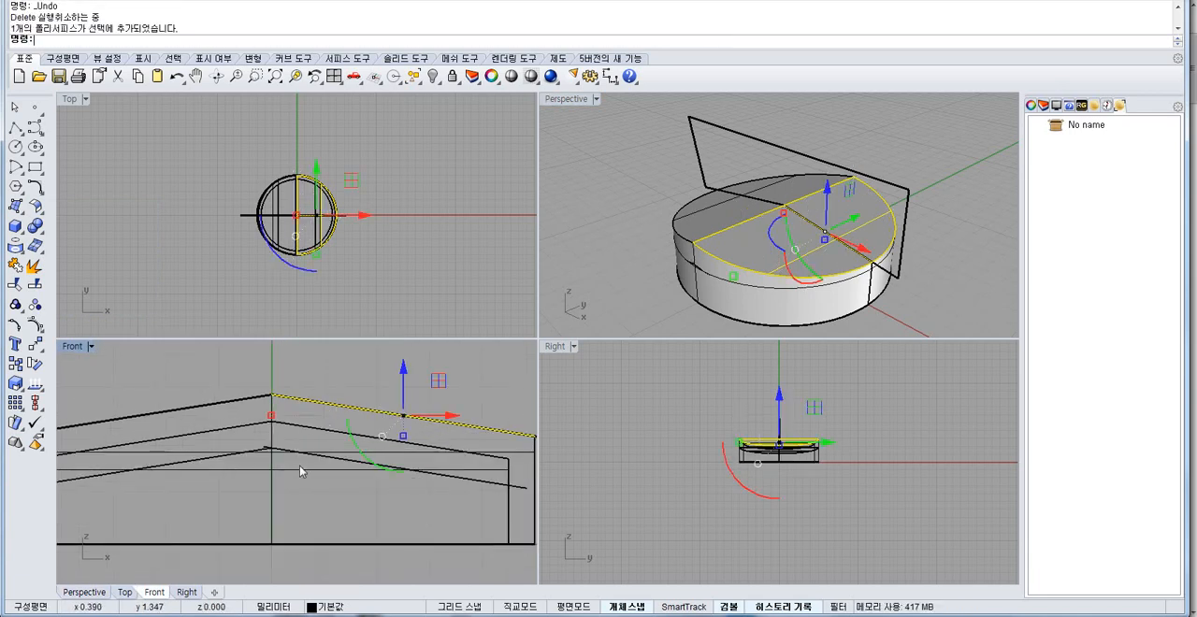
# Delete the earlier two-sided offset surface beneath the peaked top.
pyautogui.click(237, 454)
pyautogui.click(217, 454)
pyautogui.click(211, 457)
pyautogui.press('Delete')
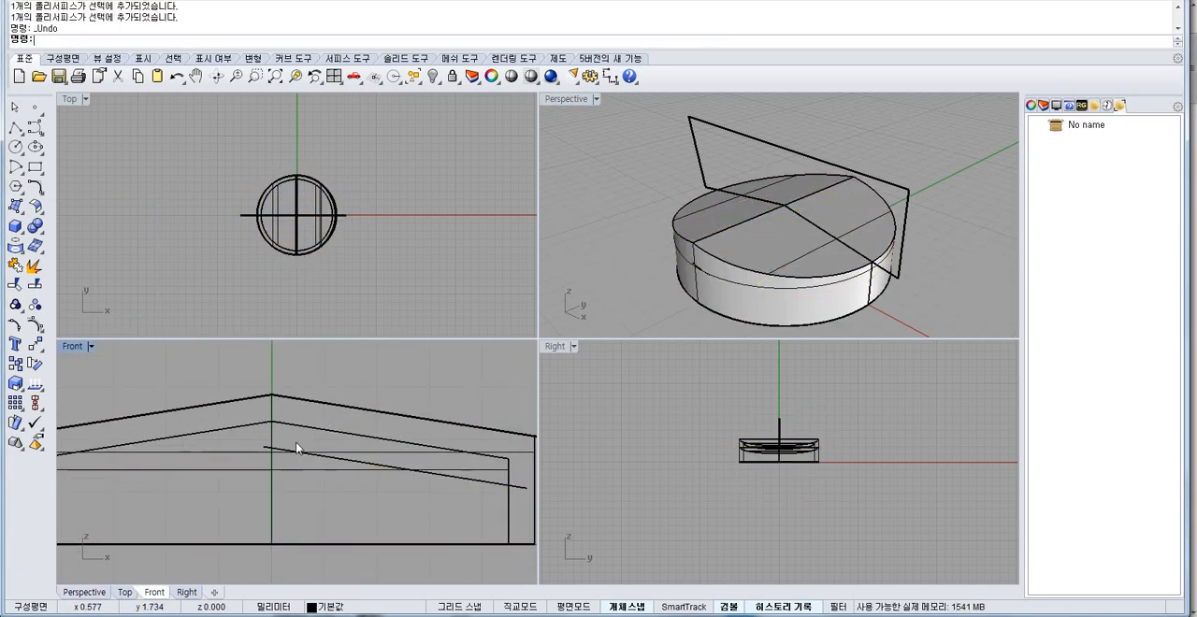
# Hide the outer peaked body, leaving the inner offset surfaces and the separate sloped offset face on display.
pyautogui.scroll(4, 297, 447)
pyautogui.click(273, 448)
pyautogui.moveTo(416, 389); pyautogui.dragTo(382, 387, button='right')
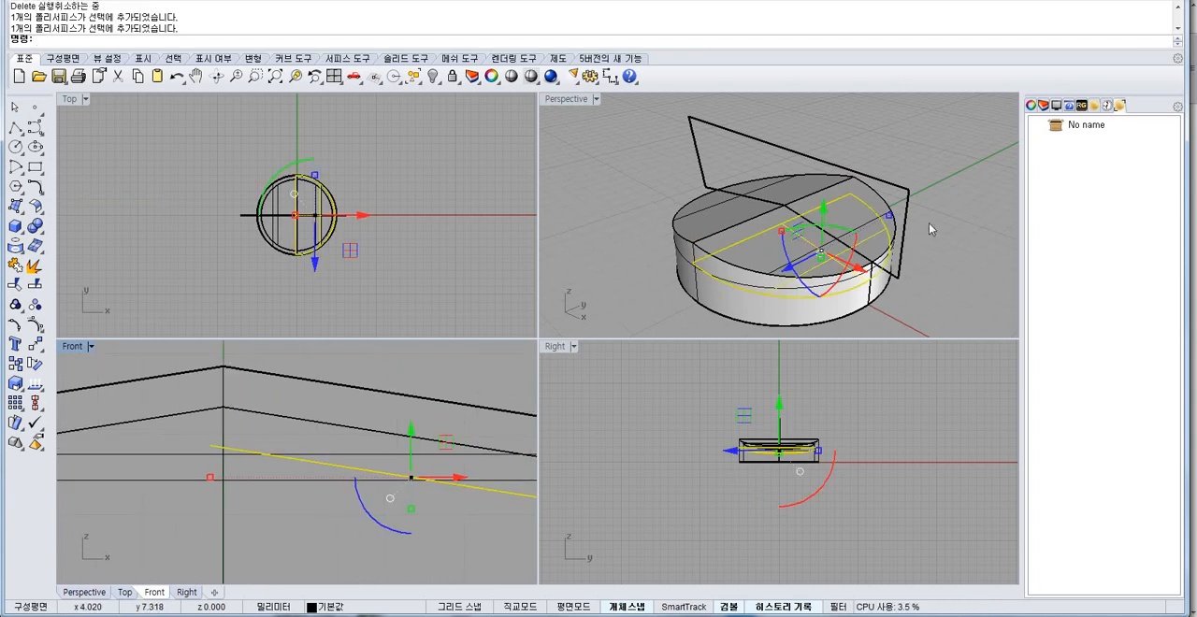
pyautogui.click(706, 225)
pyautogui.moveTo(251, 410); pyautogui.dragTo(328, 445, button='right')
pyautogui.hotkey('ctrl', 'z')
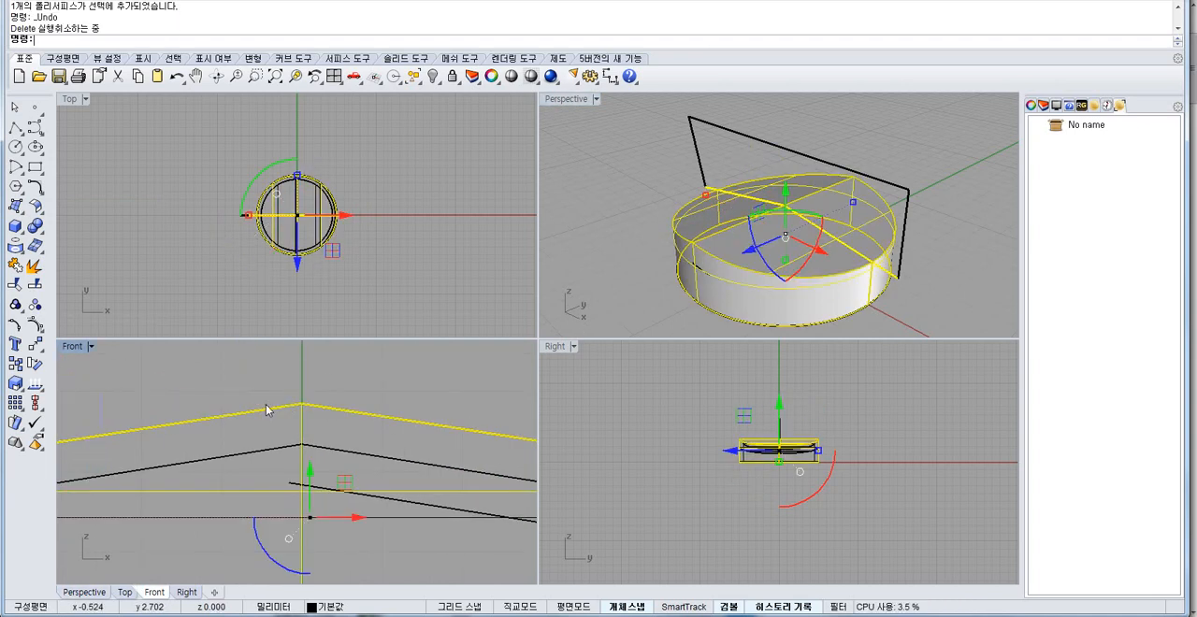
pyautogui.click(432, 78)
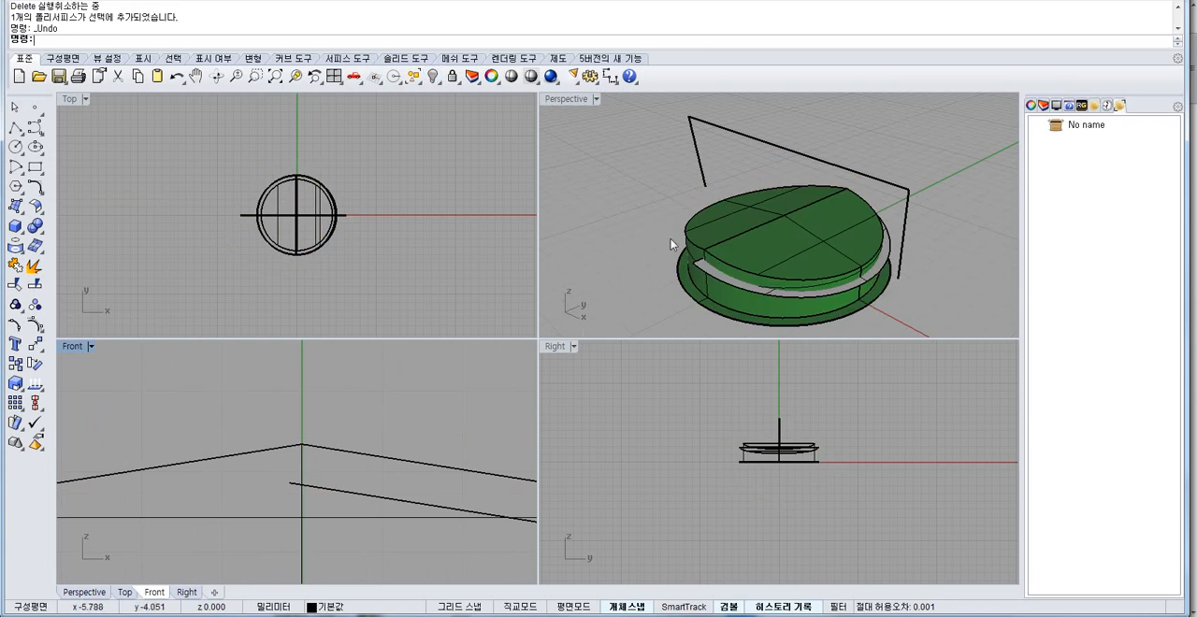
# Join all the displayed inner surfaces and profile curves, including the peaked top, cylinder wall and base ring.
pyautogui.moveTo(671, 238); pyautogui.dragTo(722, 285, button='right')
pyautogui.scroll(4, 722, 284)
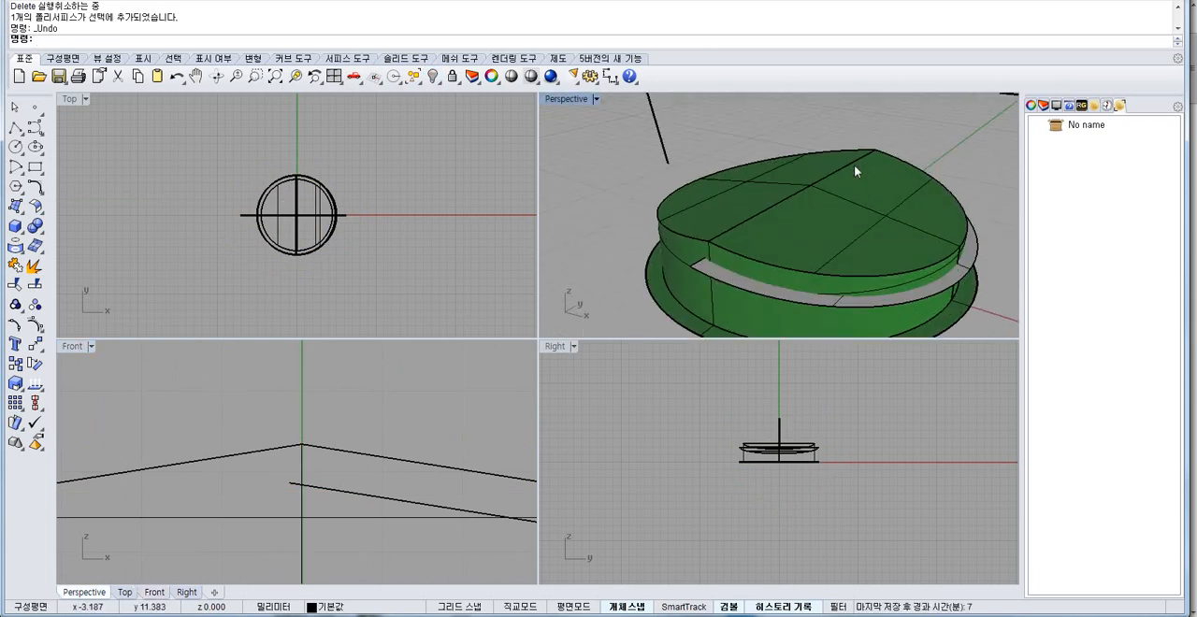
pyautogui.keyDown('shift'); pyautogui.moveTo(814, 222); pyautogui.dragTo(767, 190, button='right'); pyautogui.keyUp('shift')
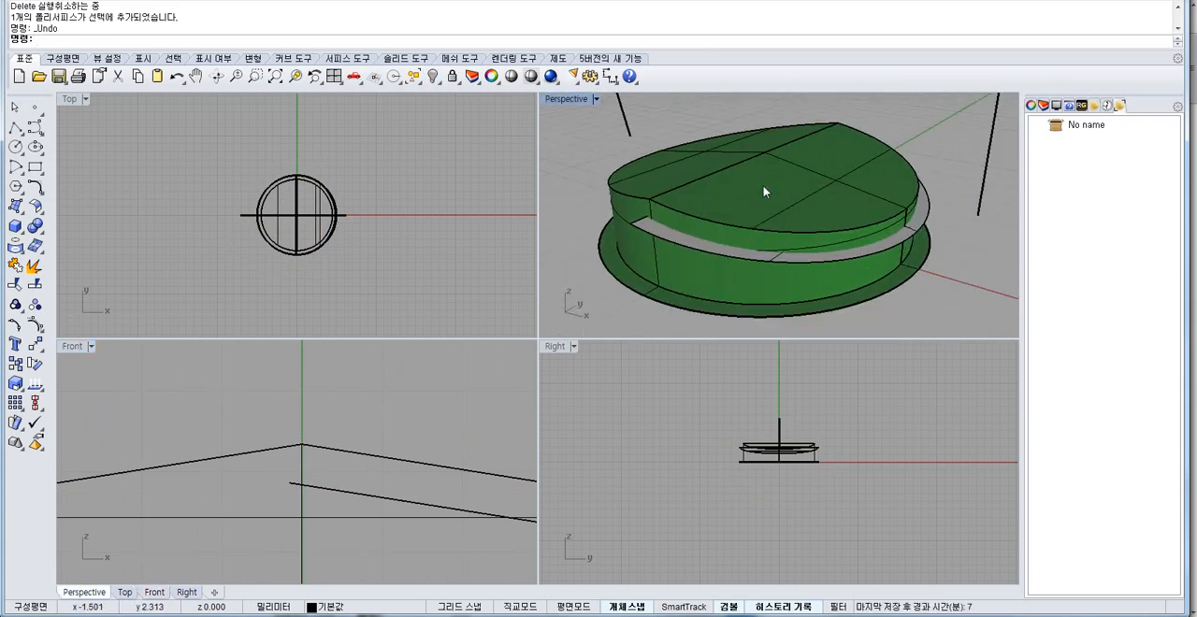
pyautogui.scroll(3, 728, 219)
pyautogui.click(625, 200)
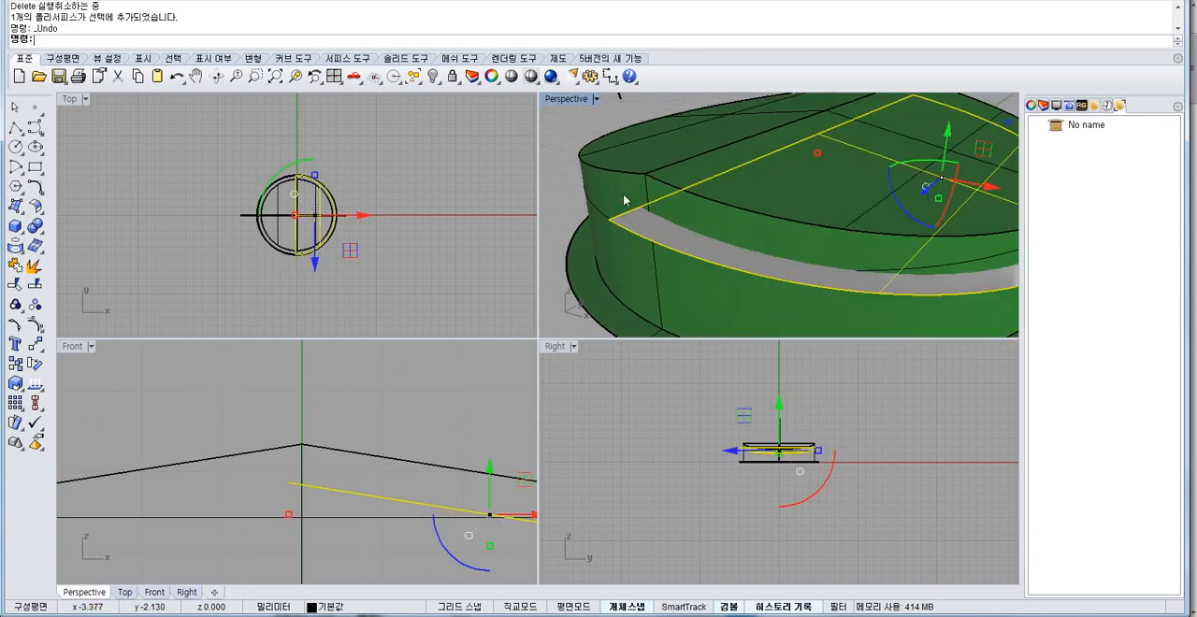
pyautogui.doubleClick(575, 98)
pyautogui.scroll(-3, 561, 205)
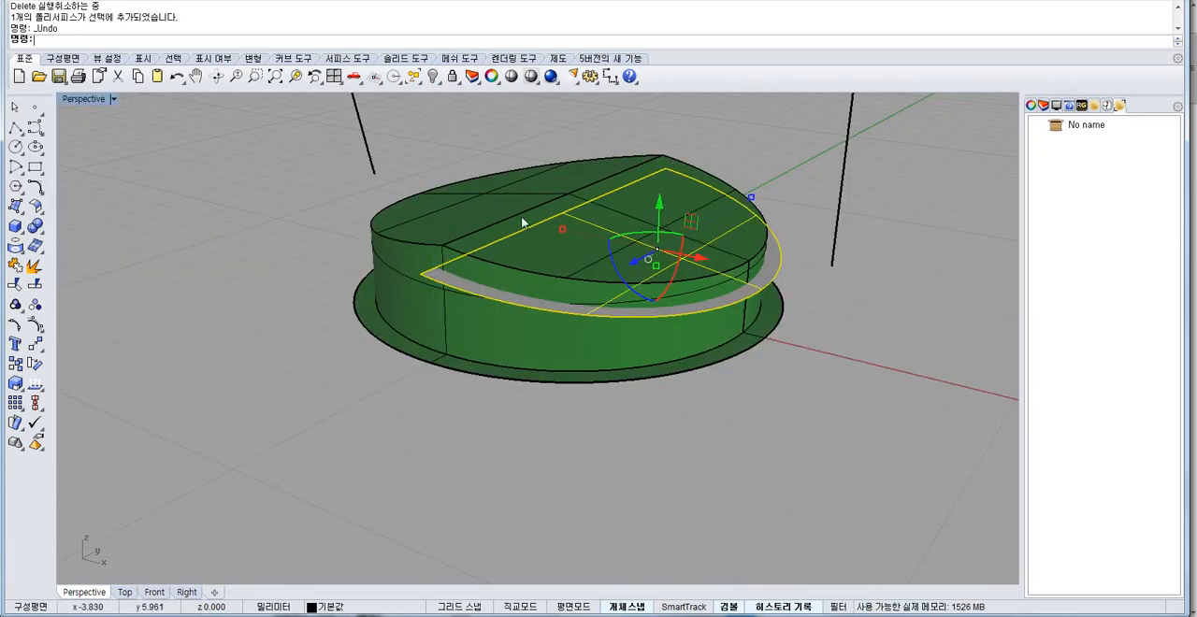
pyautogui.click(15, 265)
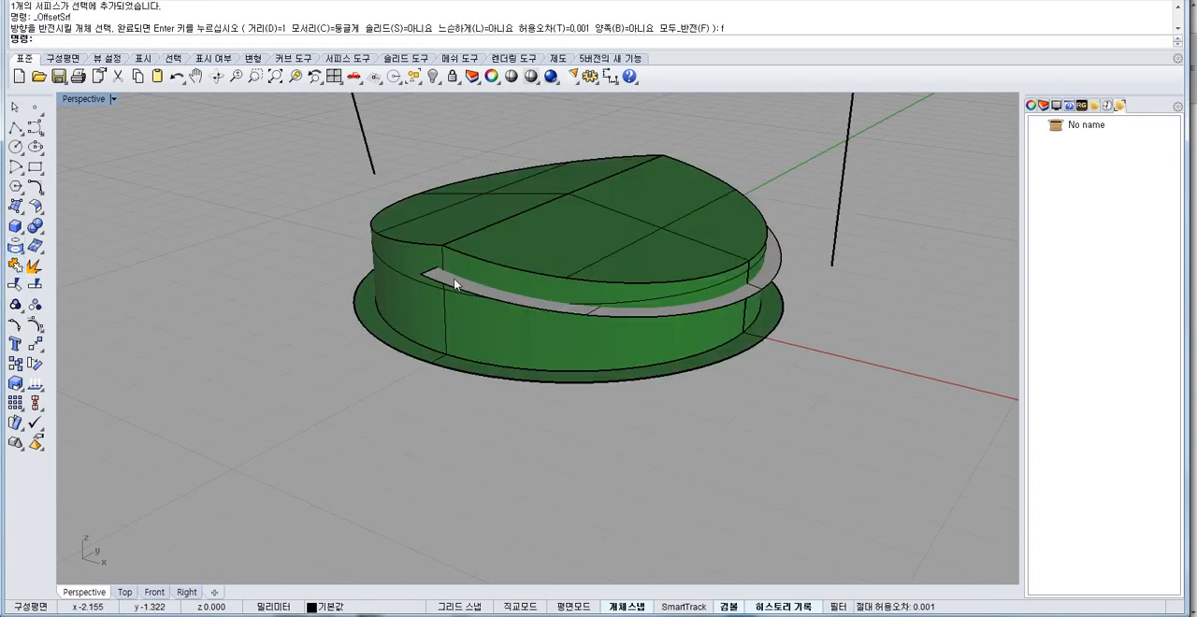
pyautogui.press('Return')
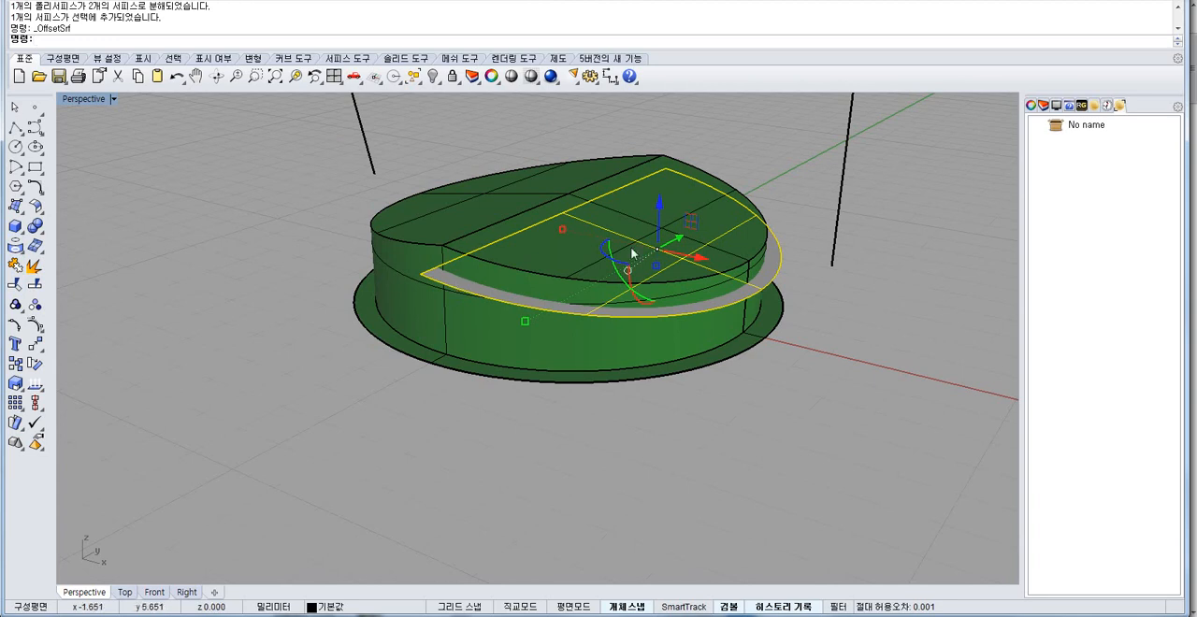
# Offset the separate sloped face upward by 1 mm as a solid slab with the Solid option set to Yes.
pyautogui.click(35, 206)
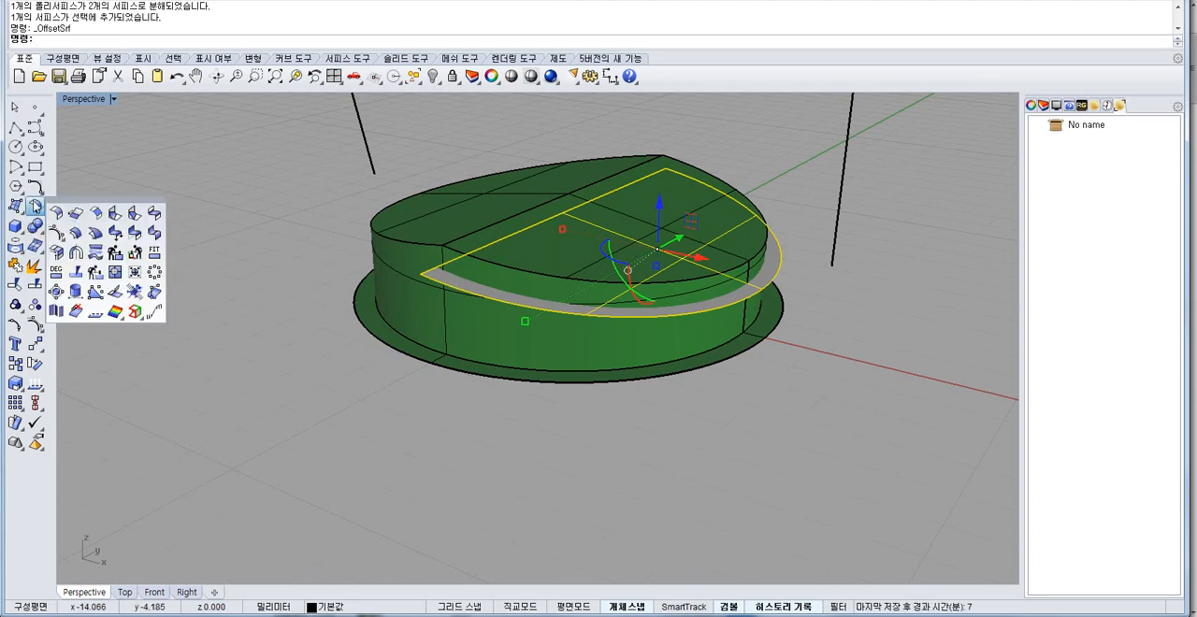
pyautogui.click(95, 232)
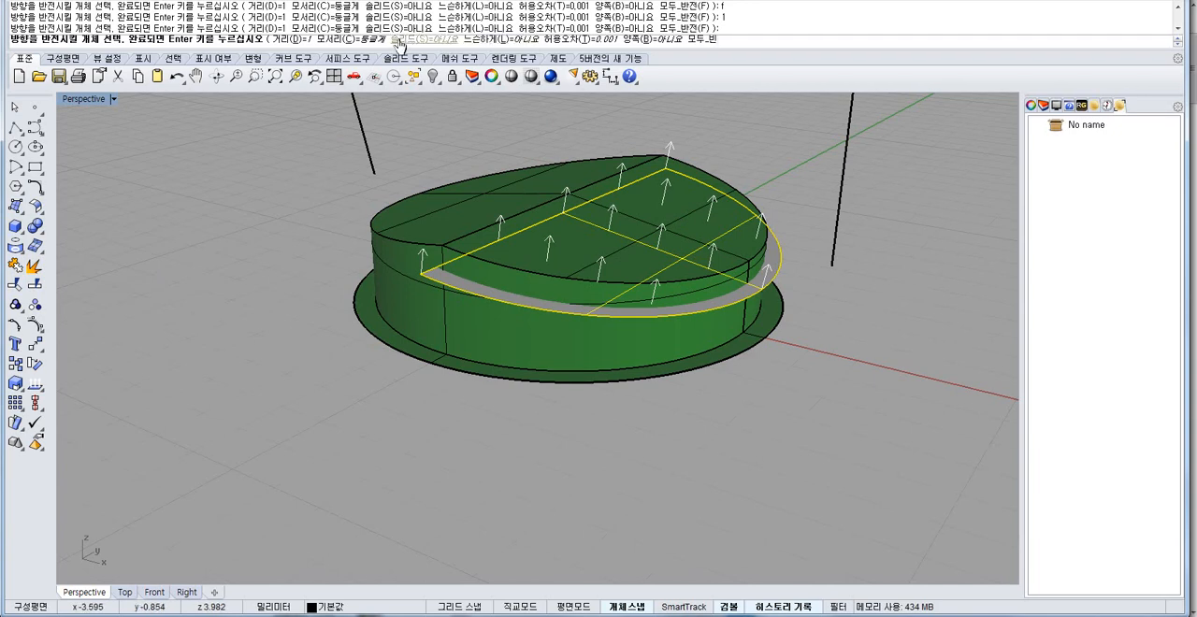
pyautogui.click(412, 42)
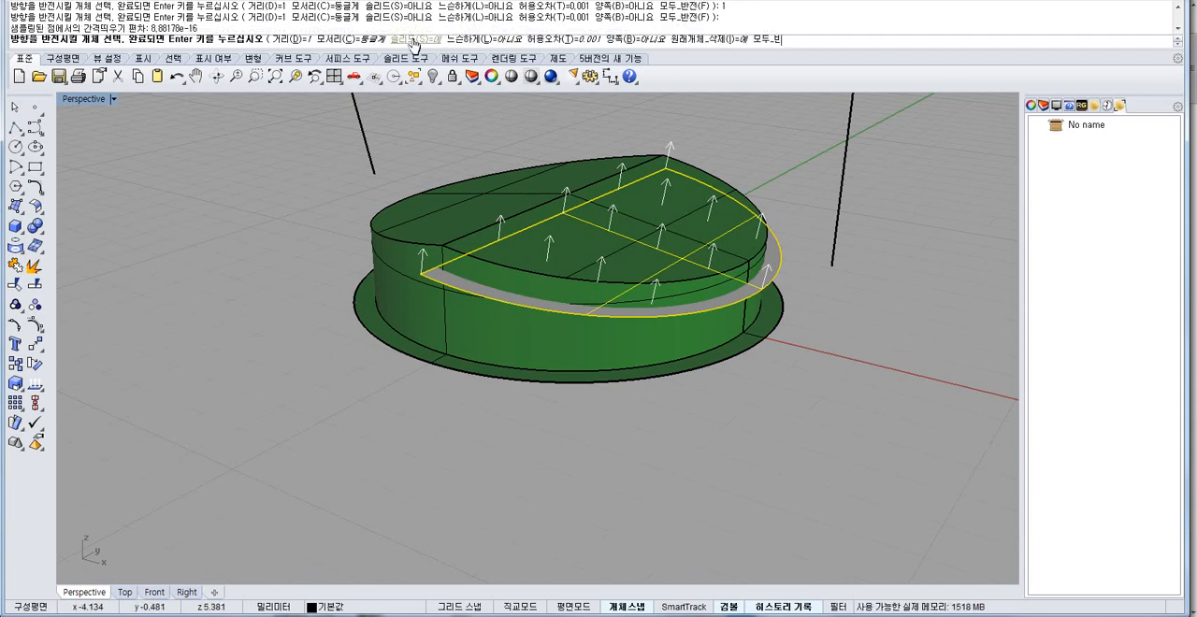
pyautogui.press('Return')
pyautogui.moveTo(267, 506); pyautogui.dragTo(422, 479, button='right')
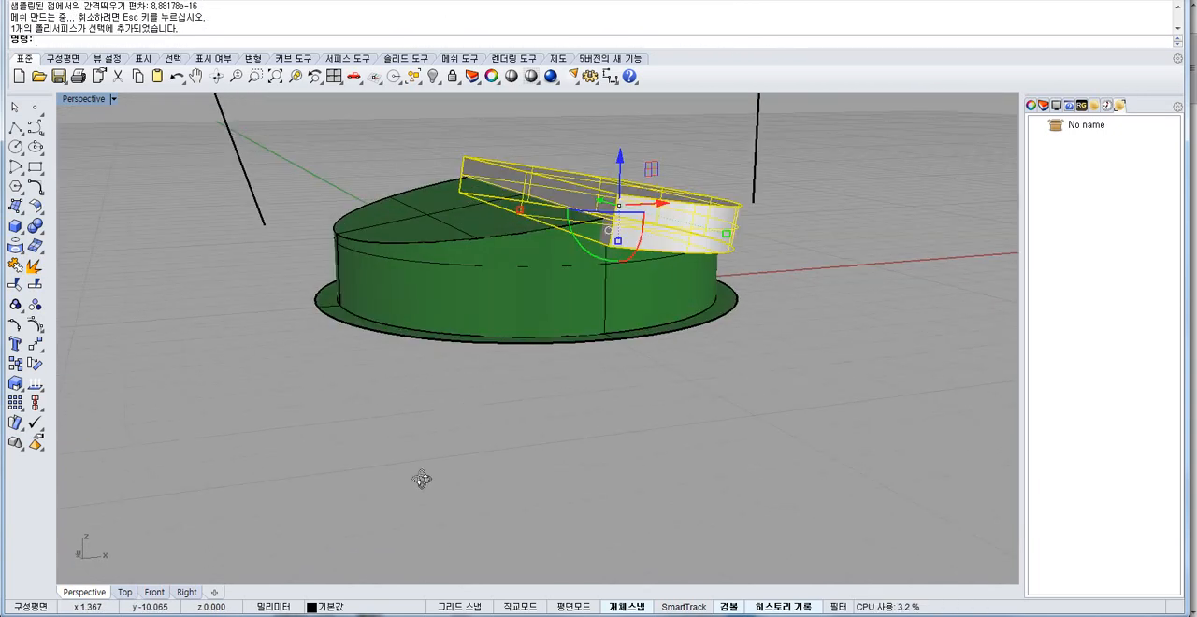
# Flip the normals of the joined inner body.
pyautogui.click(450, 395)
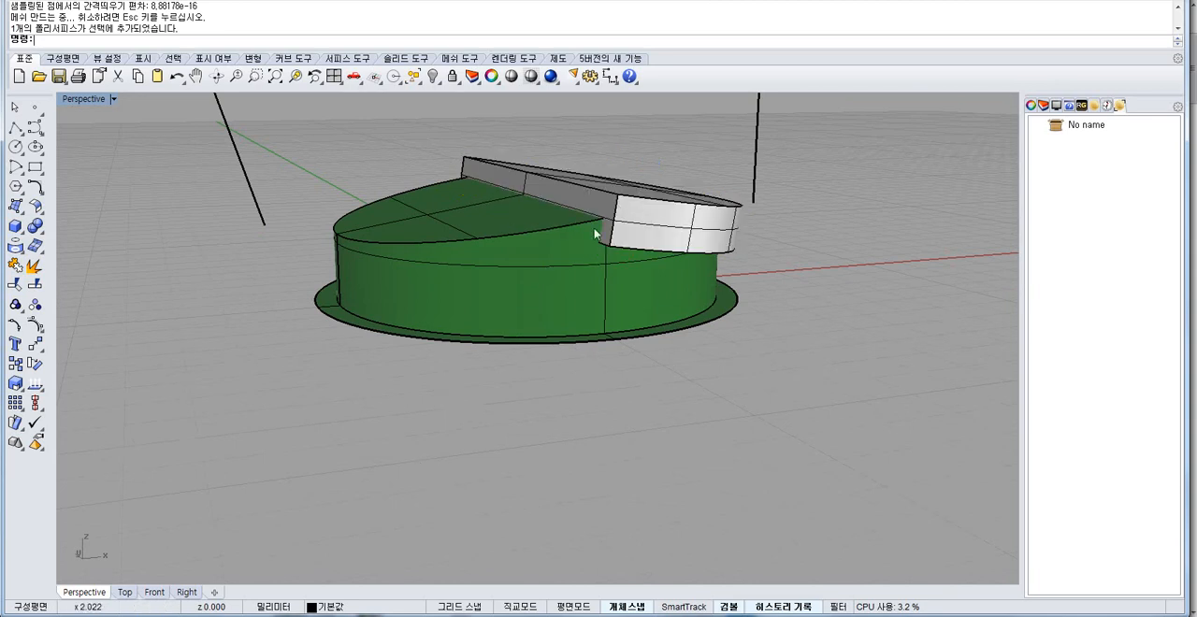
pyautogui.click(673, 301)
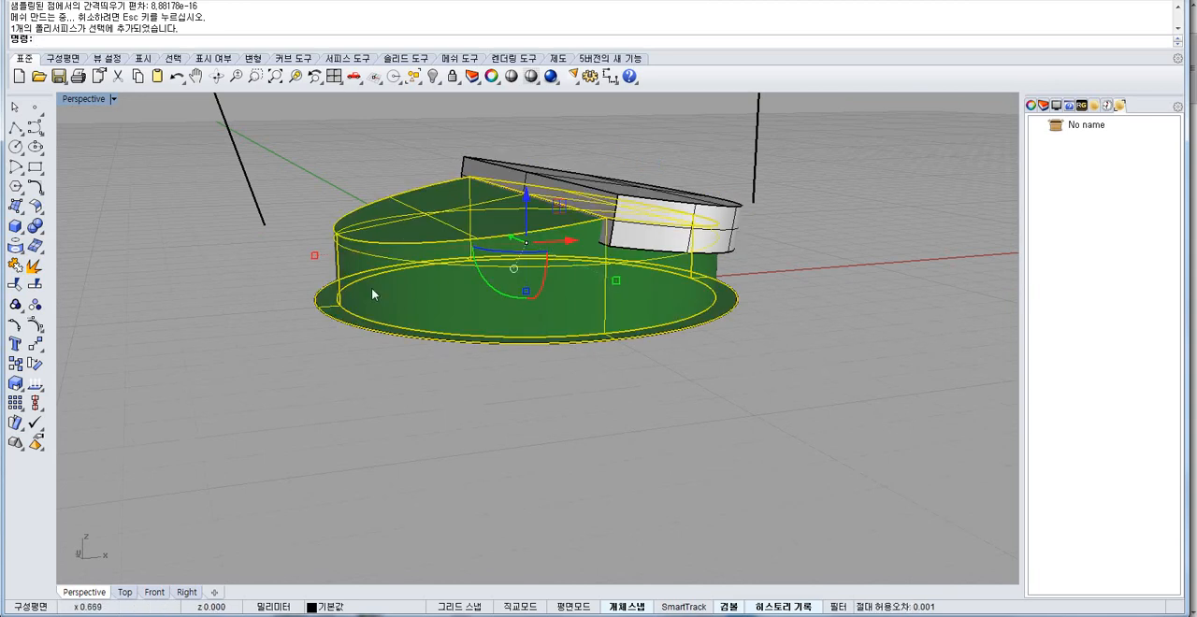
pyautogui.click(35, 383)
pyautogui.click(459, 265)
pyautogui.rightClick(459, 265)
pyautogui.click(550, 392)
pyautogui.moveTo(526, 271); pyautogui.dragTo(497, 285, button='right')
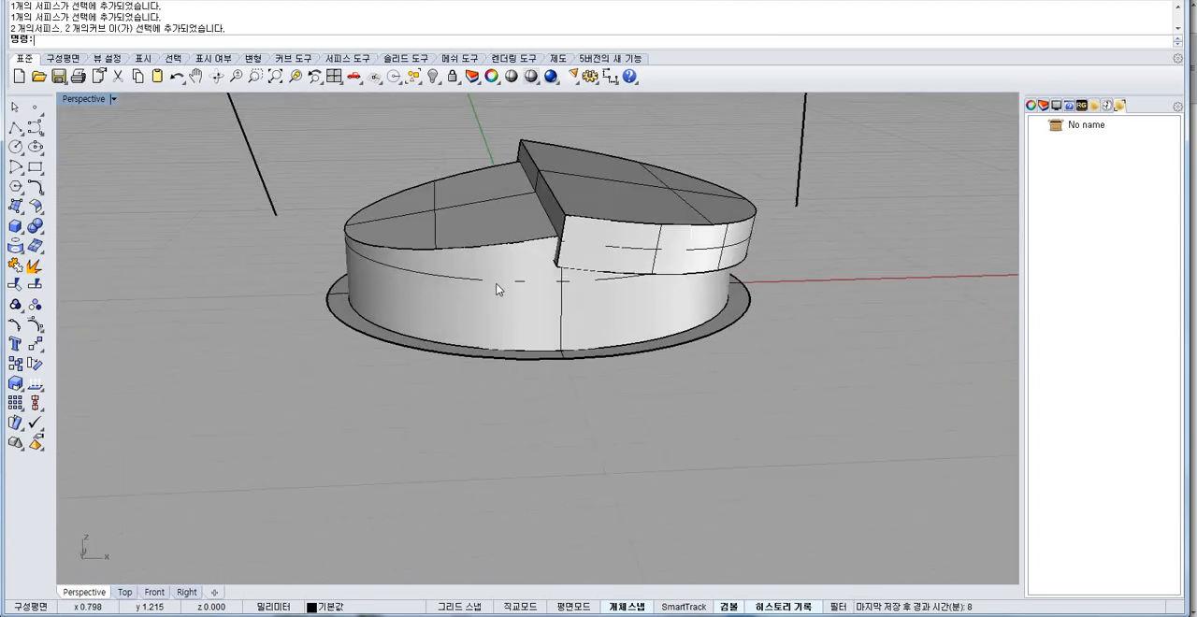
# Subtract the sloped slab from the inner body with Boolean Difference.
pyautogui.click(496, 289)
pyautogui.click(34, 227)
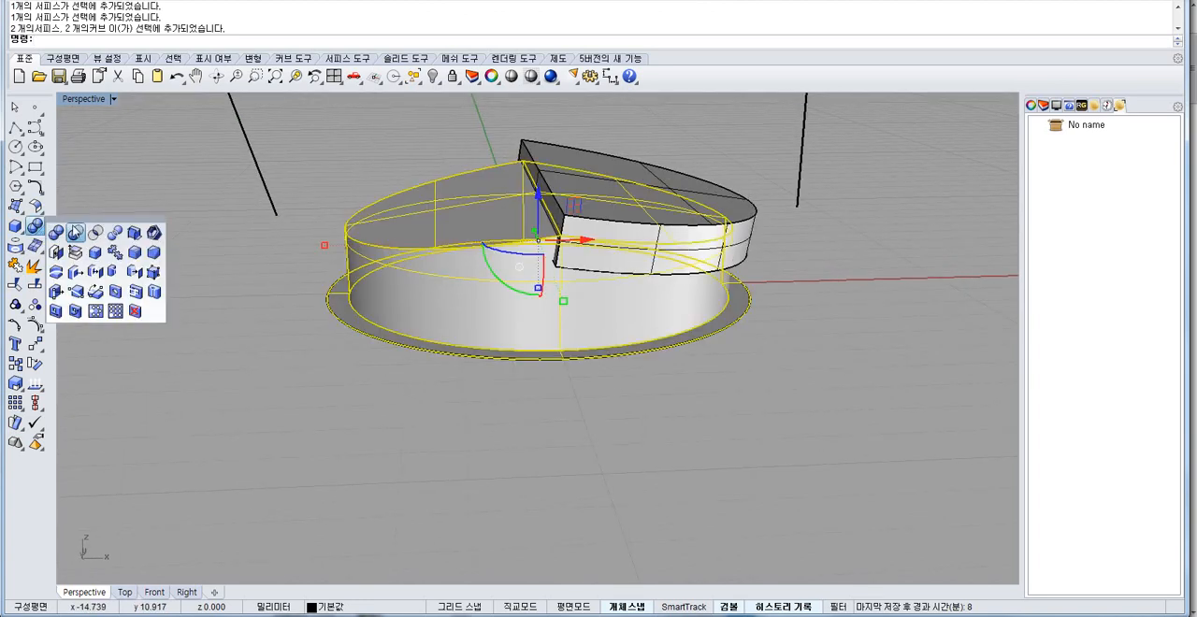
pyautogui.click(75, 231)
pyautogui.click(638, 245)
pyautogui.rightClick(631, 234)
pyautogui.moveTo(664, 302); pyautogui.dragTo(463, 187, button='right')
# Show the hidden outer body again in wireframe, then delete all objects from the model.
pyautogui.rightClick(411, 59)
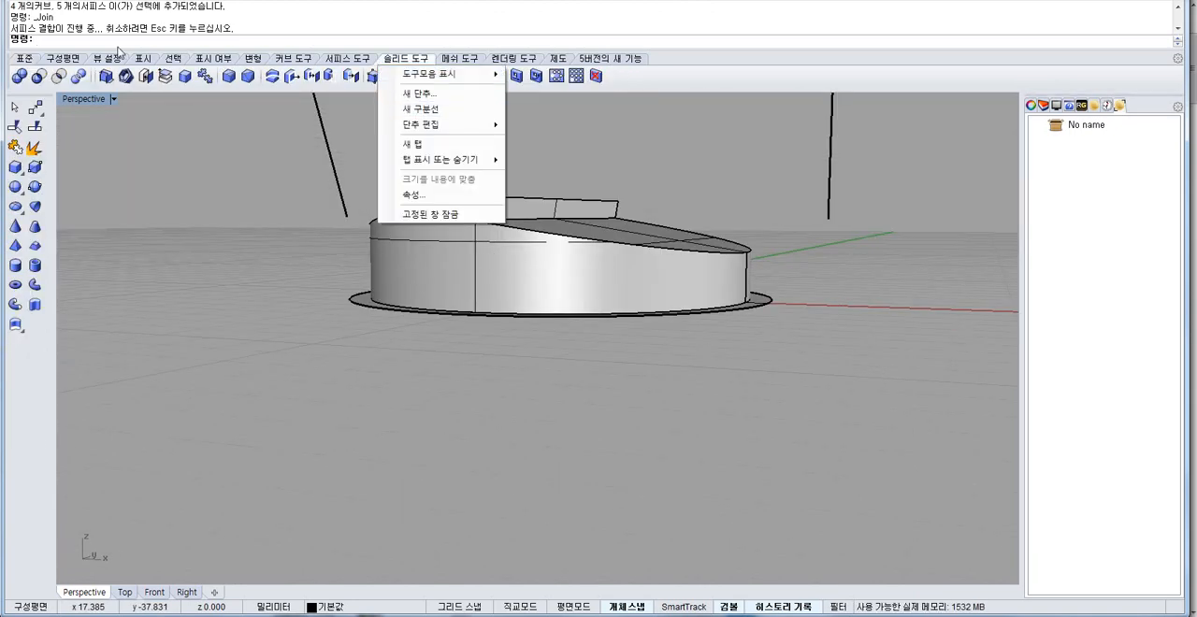
pyautogui.click(18, 59)
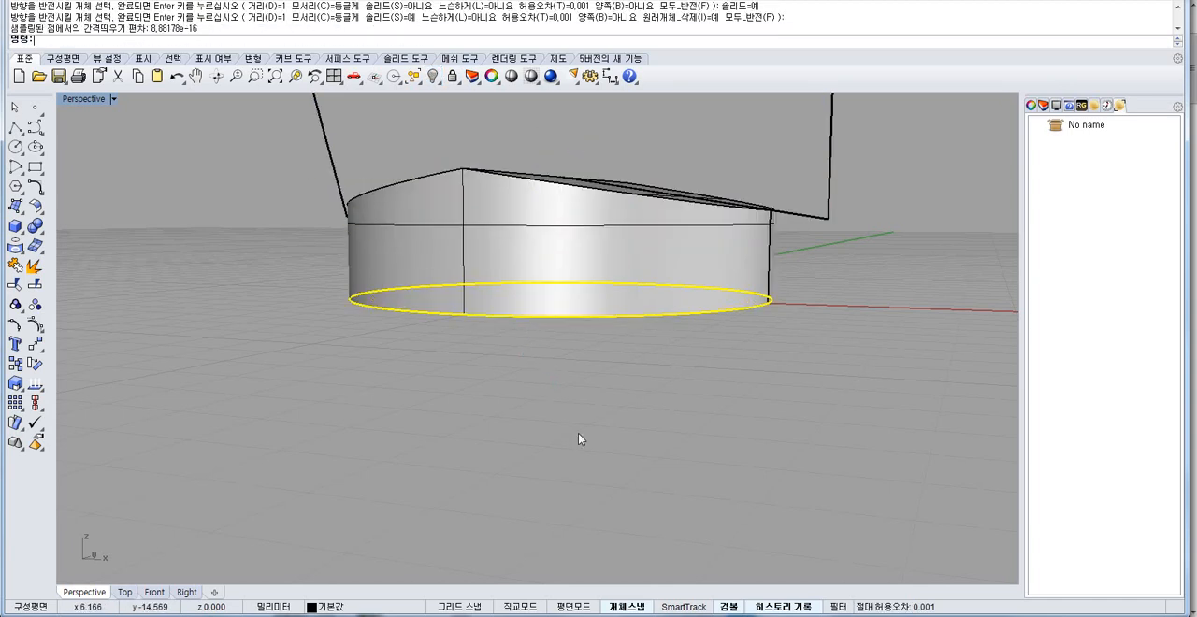
pyautogui.moveTo(578, 439); pyautogui.dragTo(549, 176, button='right')
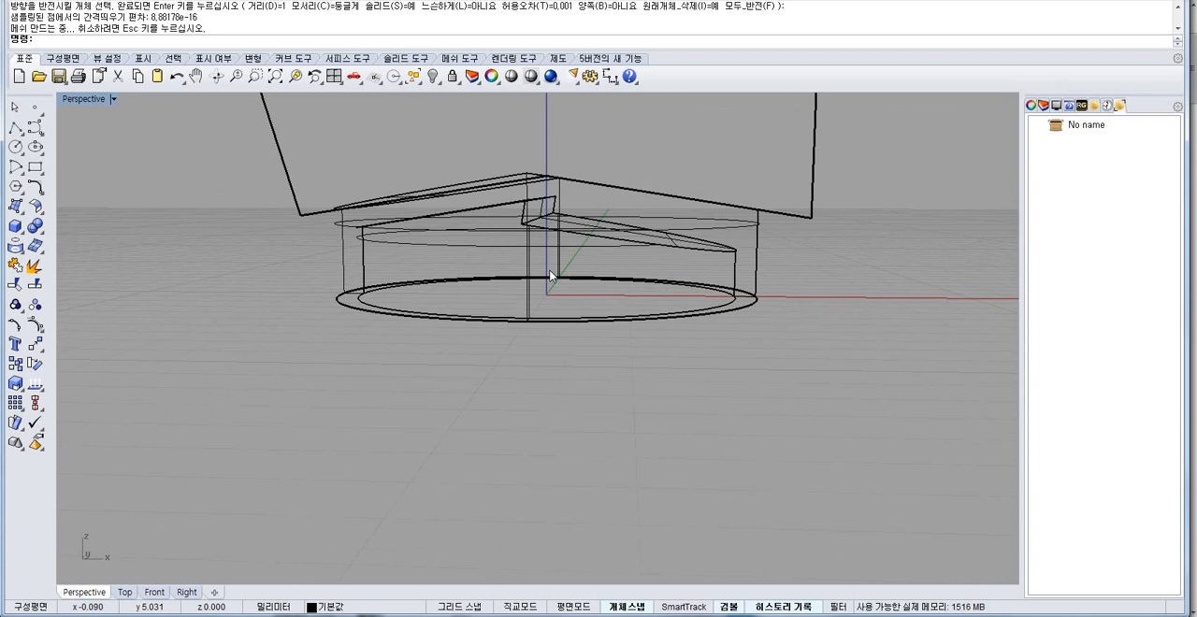
pyautogui.moveTo(535, 221); pyautogui.dragTo(480, 236, button='right')
pyautogui.click(483, 239)
pyautogui.scroll(-8, 505, 259)
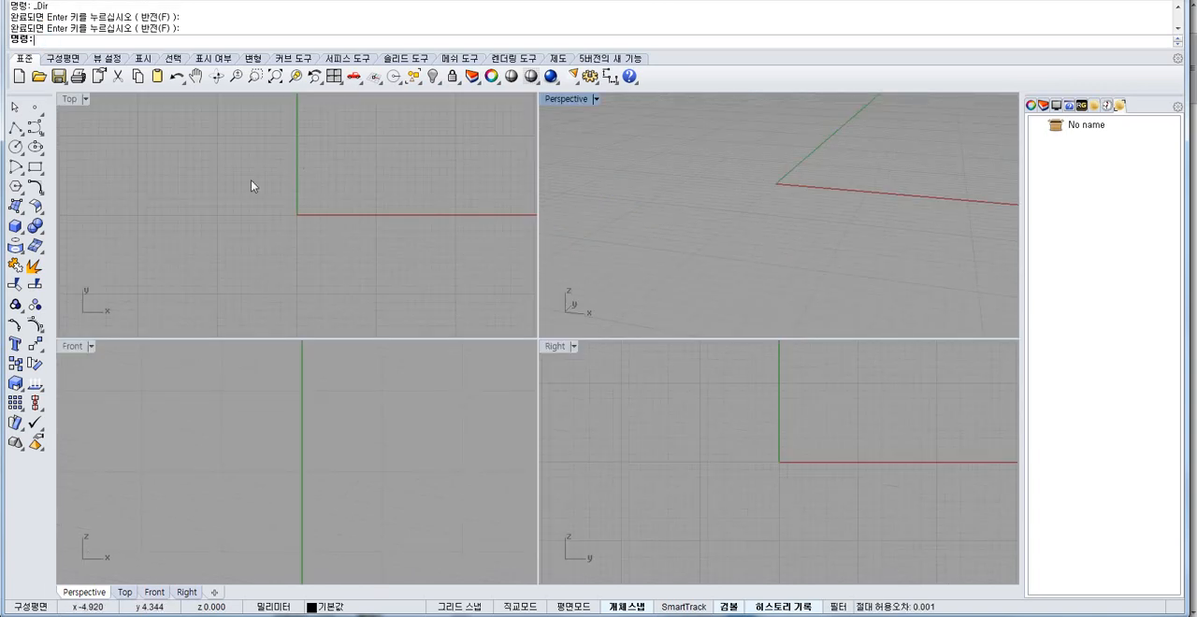
# Draw an open half-heart control-point curve around the origin in the Top view.
pyautogui.moveTo(252, 195); pyautogui.dragTo(247, 217, button='right')
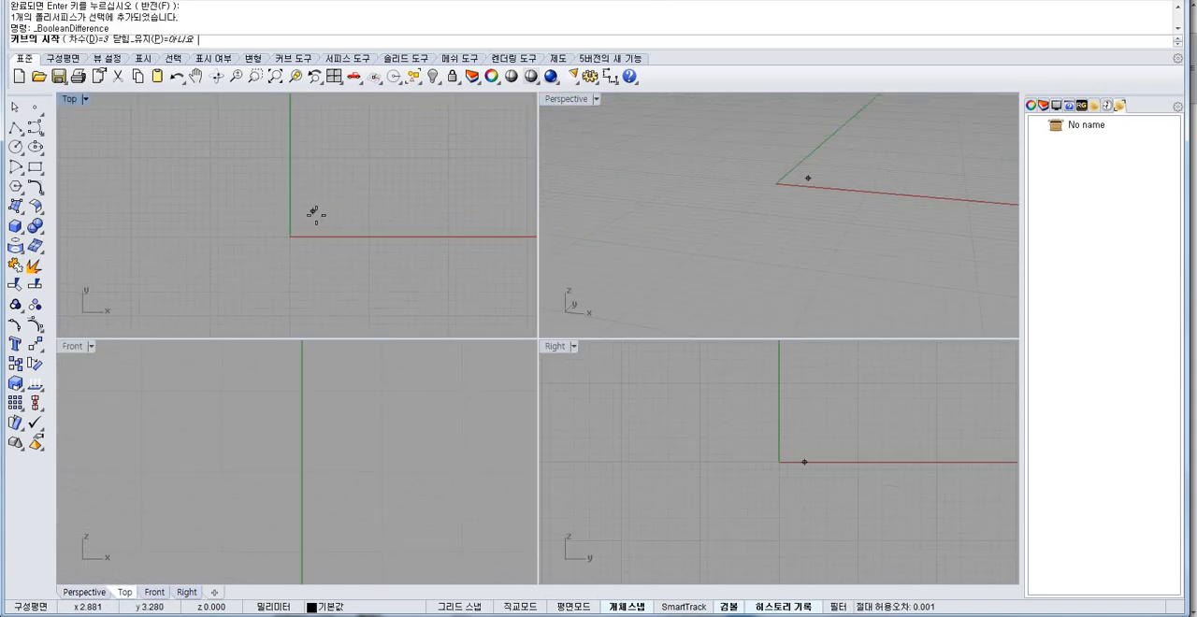
pyautogui.moveTo(278, 223); pyautogui.dragTo(259, 246, button='right')
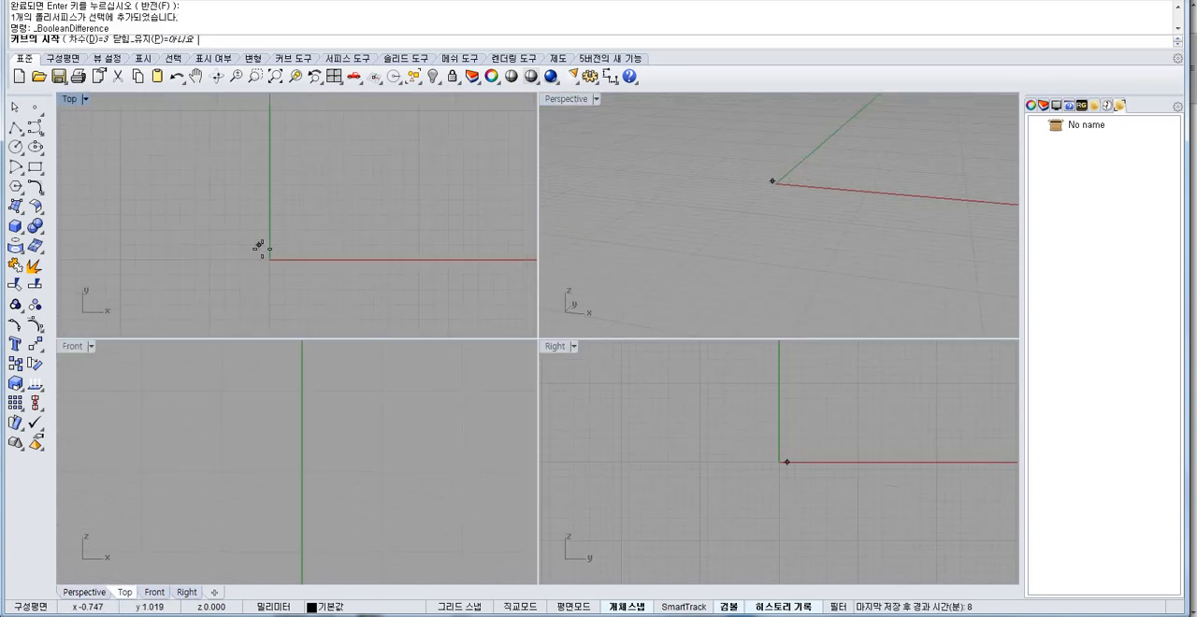
pyautogui.click(259, 244)
pyautogui.click(285, 166)
pyautogui.moveTo(349, 202); pyautogui.dragTo(340, 174, button='right')
pyautogui.click(341, 182)
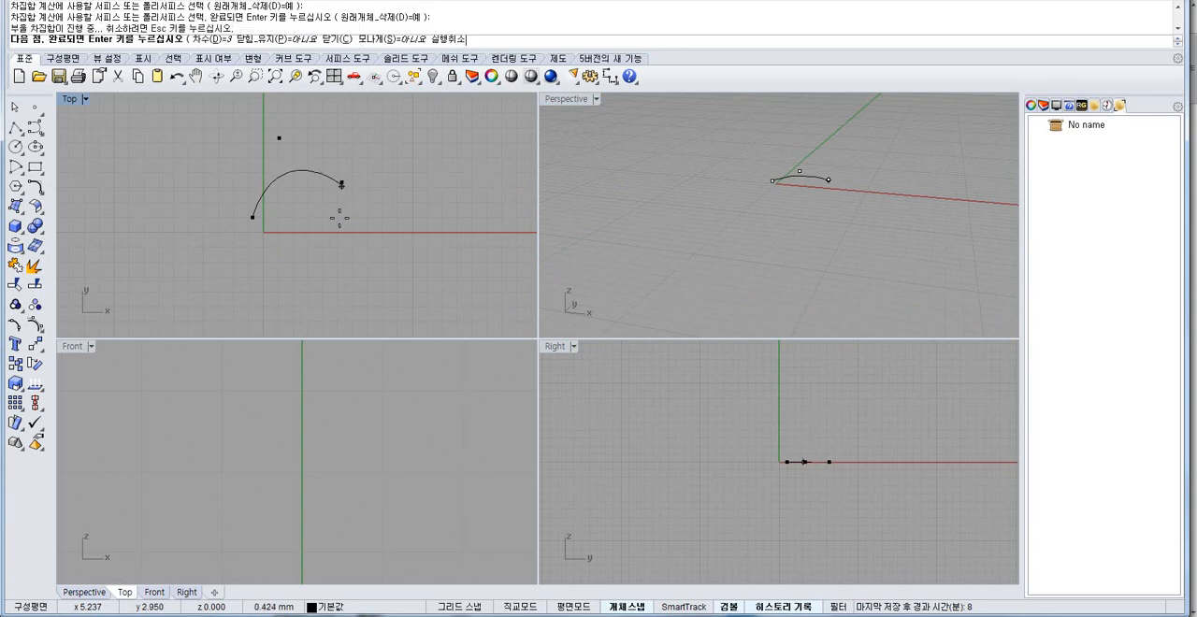
pyautogui.moveTo(316, 236); pyautogui.dragTo(326, 184, button='right')
pyautogui.click(324, 199)
pyautogui.click(253, 276)
pyautogui.press('Return')
pyautogui.moveTo(296, 272); pyautogui.dragTo(257, 200)
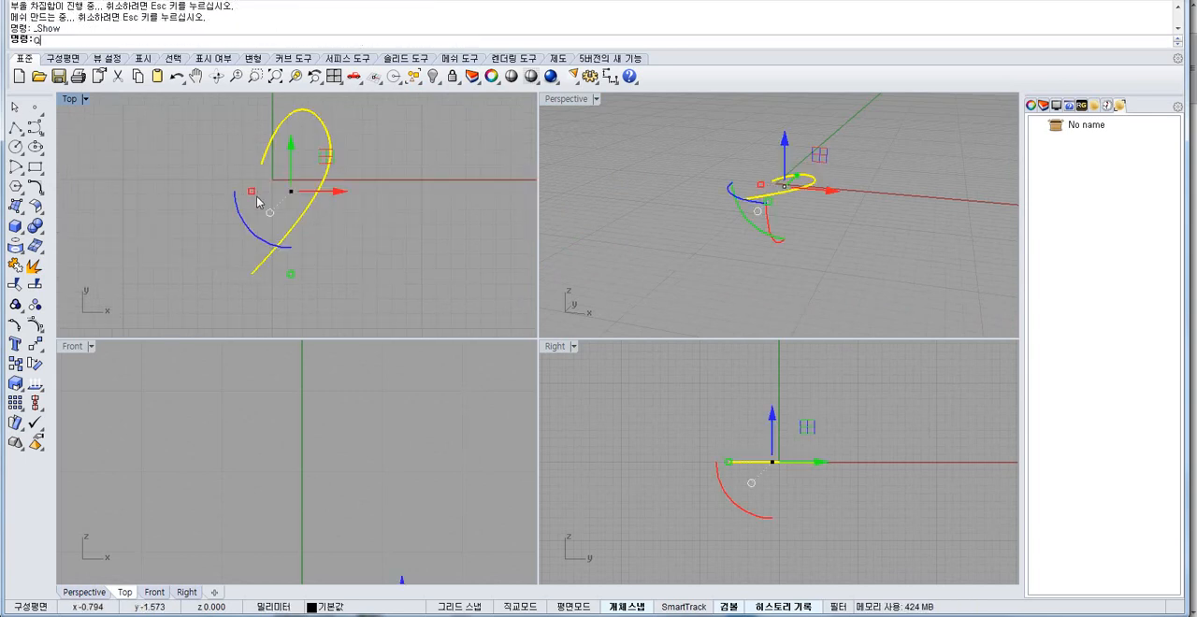
# Mirror the half-heart curve about the vertical axis through the origin and extrude the heart outline into a solid about 4.3 mm high.
pyautogui.write('mi')
pyautogui.press('Return')
pyautogui.click(272, 179)
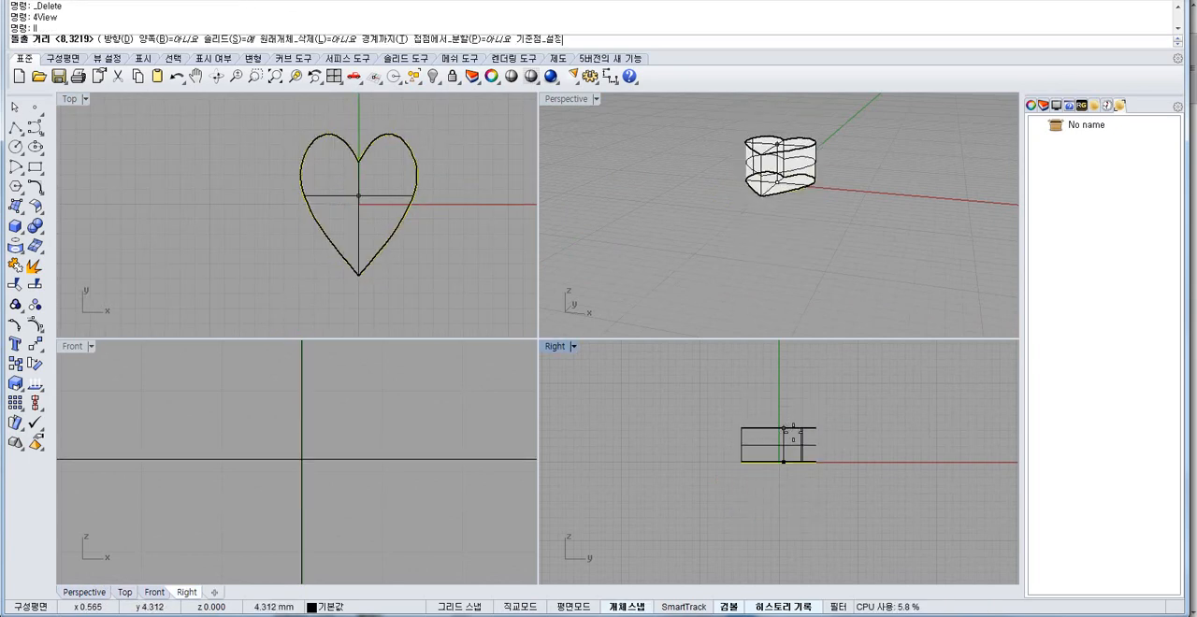
pyautogui.moveTo(820, 266); pyautogui.dragTo(754, 186, button='right')
pyautogui.scroll(5, 754, 186)
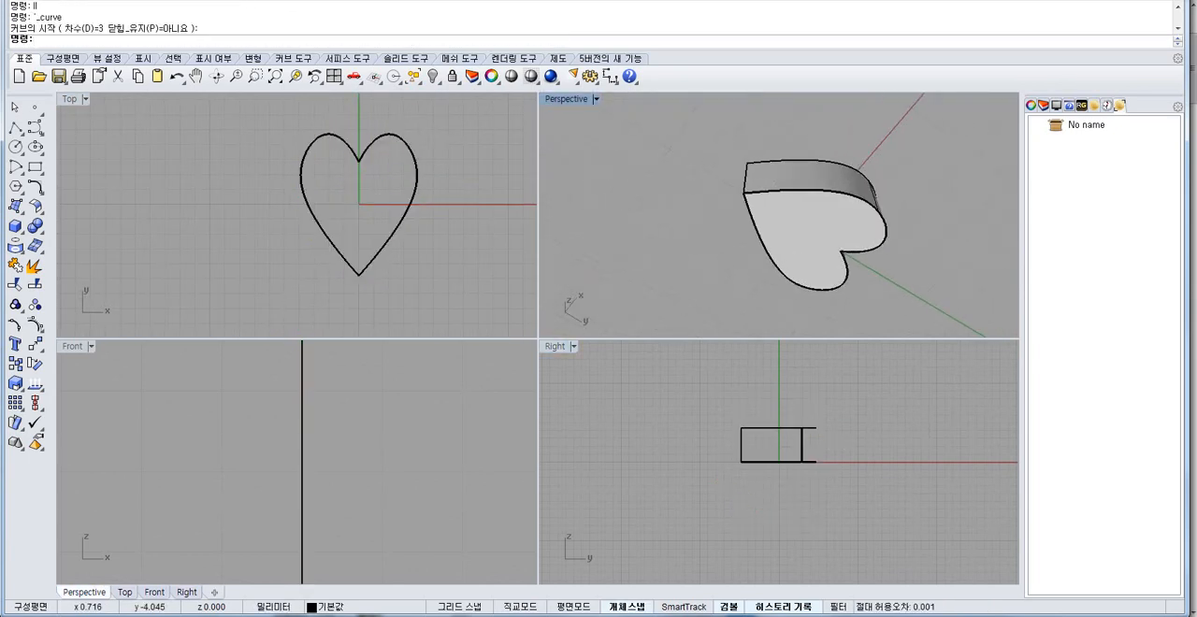
# Shell the heart solid with a thickness of 0.5, removing its flat bottom face.
pyautogui.write('ell')
pyautogui.press('Return')
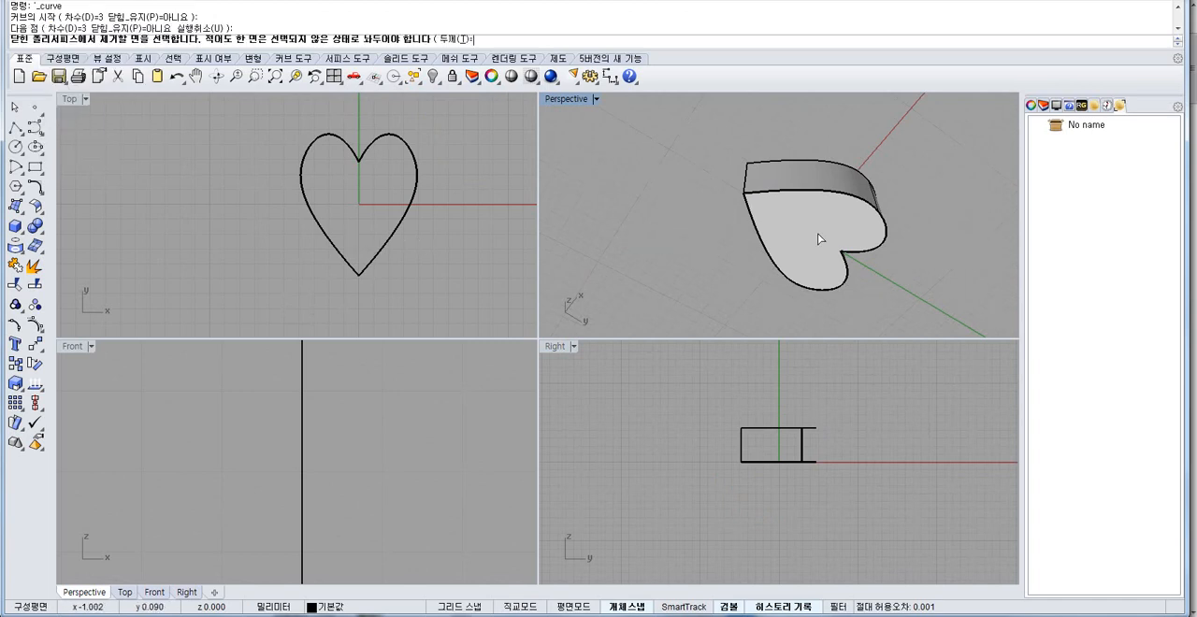
pyautogui.click(785, 227)
pyautogui.press('Return')
pyautogui.scroll(3, 830, 241)
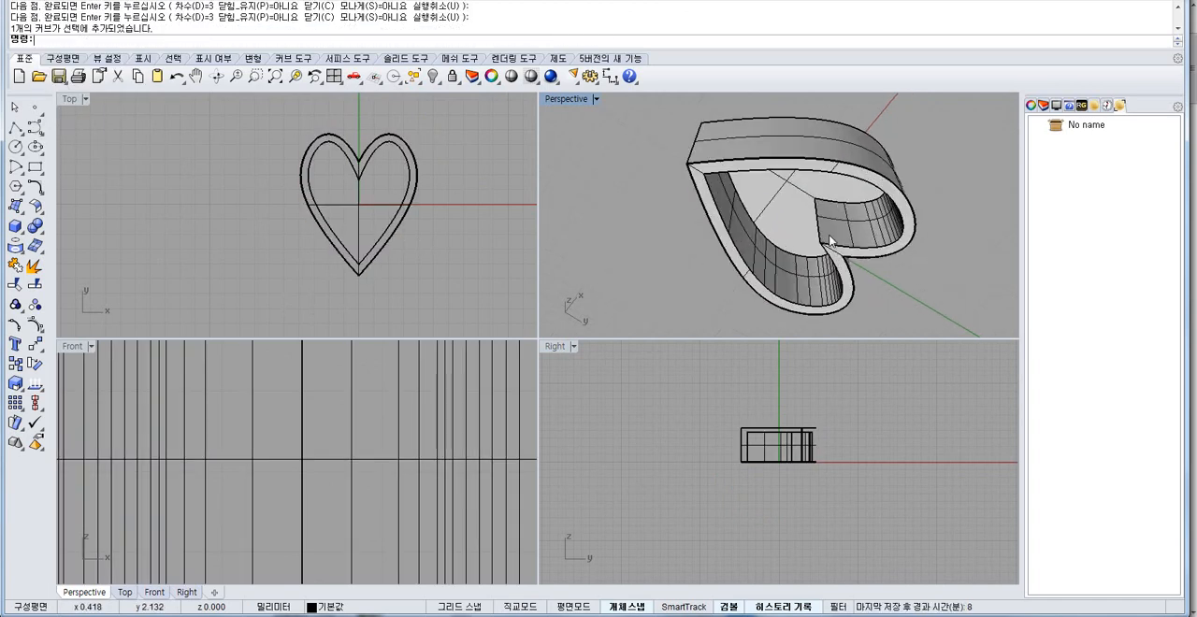
# Undo the heart's shell and scale the solid heart down uniformly from the Top view.
pyautogui.write('qq')
pyautogui.press('Return')
pyautogui.click(324, 165)
pyautogui.click(334, 231)
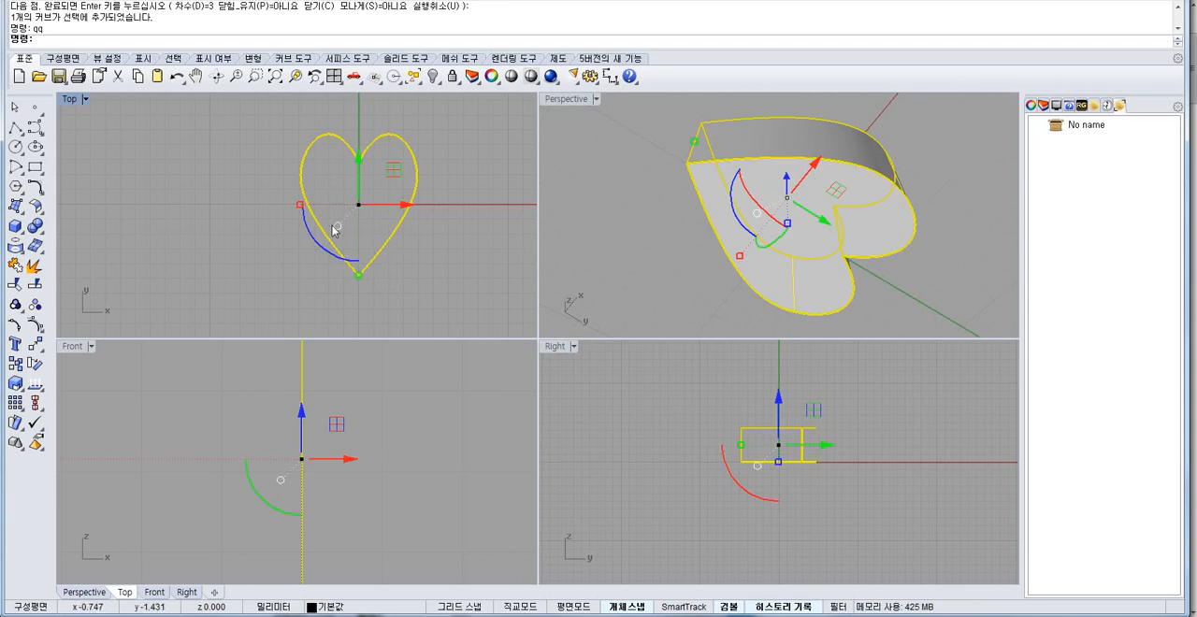
pyautogui.keyDown('shift'); pyautogui.moveTo(357, 277); pyautogui.dragTo(412, 244); pyautogui.keyUp('shift')
pyautogui.press('Escape')
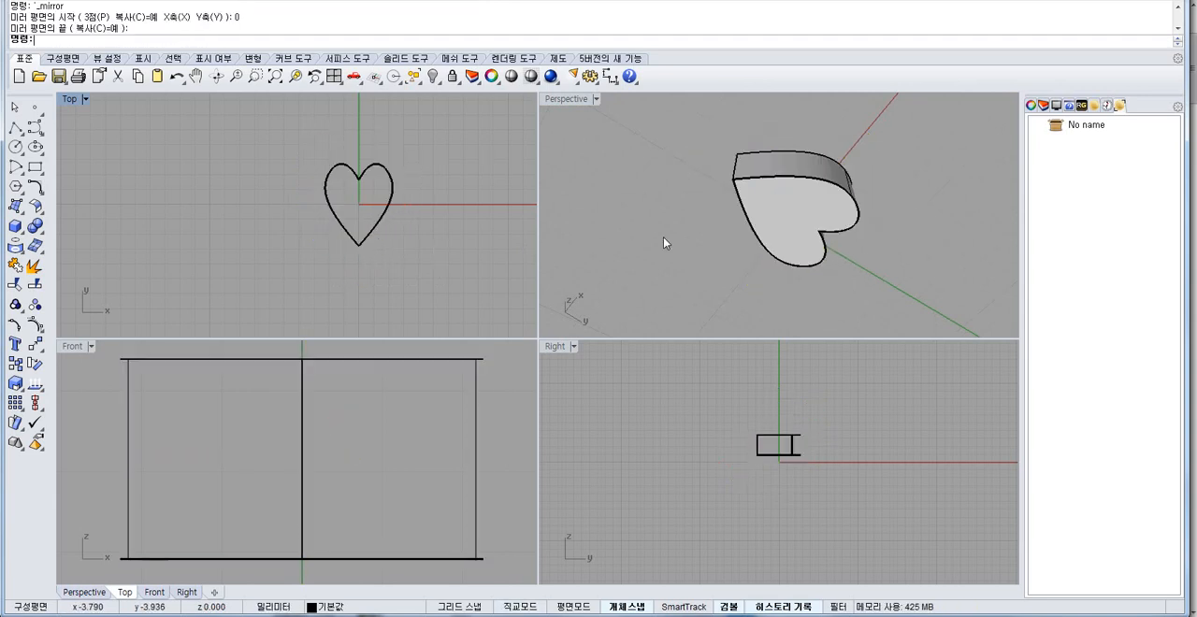
# Shell the scaled-down heart with a thickness of 0.5, opening its bottom face.
pyautogui.write('Shell')
pyautogui.press('Return')
pyautogui.click(786, 207)
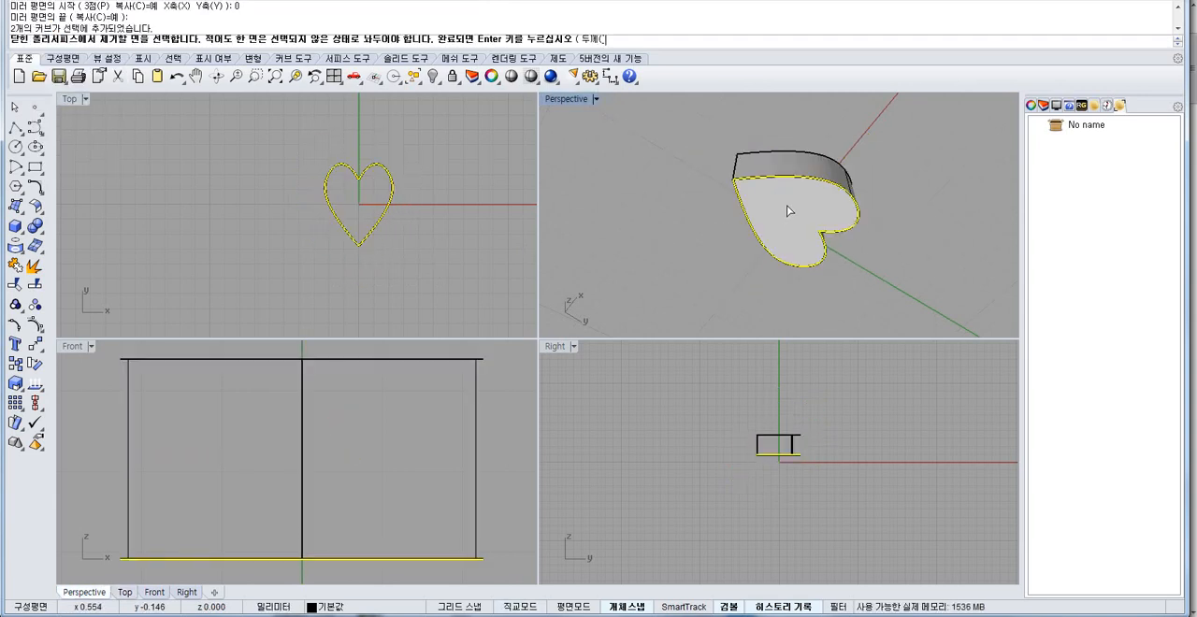
pyautogui.press('Return')
pyautogui.scroll(6, 787, 225)
# Undo the shell of the reduced heart and scale the solid down uniformly once more.
pyautogui.hotkey('ctrl', 'z')
pyautogui.click(380, 215)
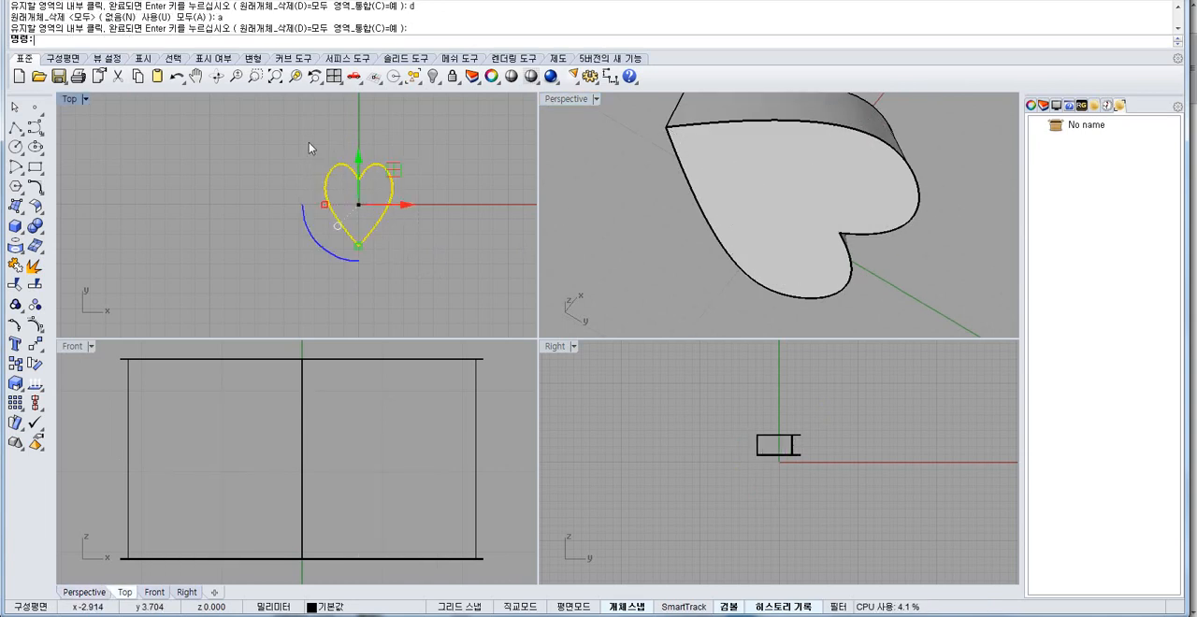
pyautogui.scroll(4, 391, 207)
pyautogui.moveTo(337, 260)
pyautogui.keyDown('shift'); pyautogui.mouseDown()
pyautogui.moveTo(333, 244)
pyautogui.moveTo(334, 259)
pyautogui.mouseUp(); pyautogui.keyUp('shift')
pyautogui.hotkey('ctrl', 'z')
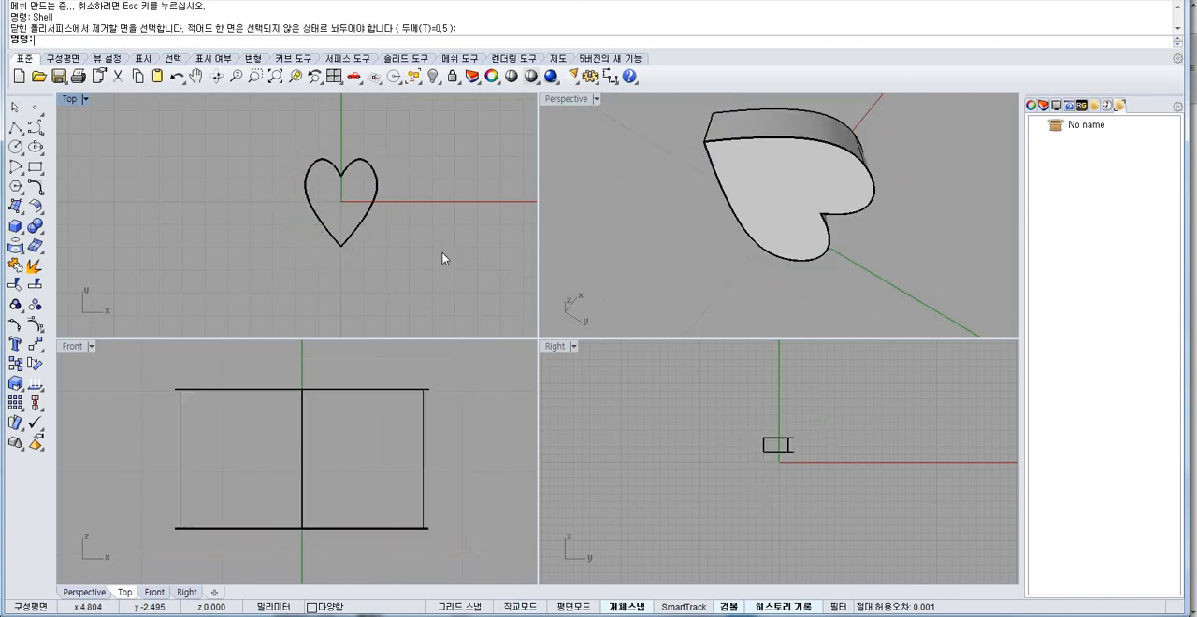
# Try to shell the smallest heart with a thickness of 0.5, removing its bottom face.
pyautogui.write('shell')
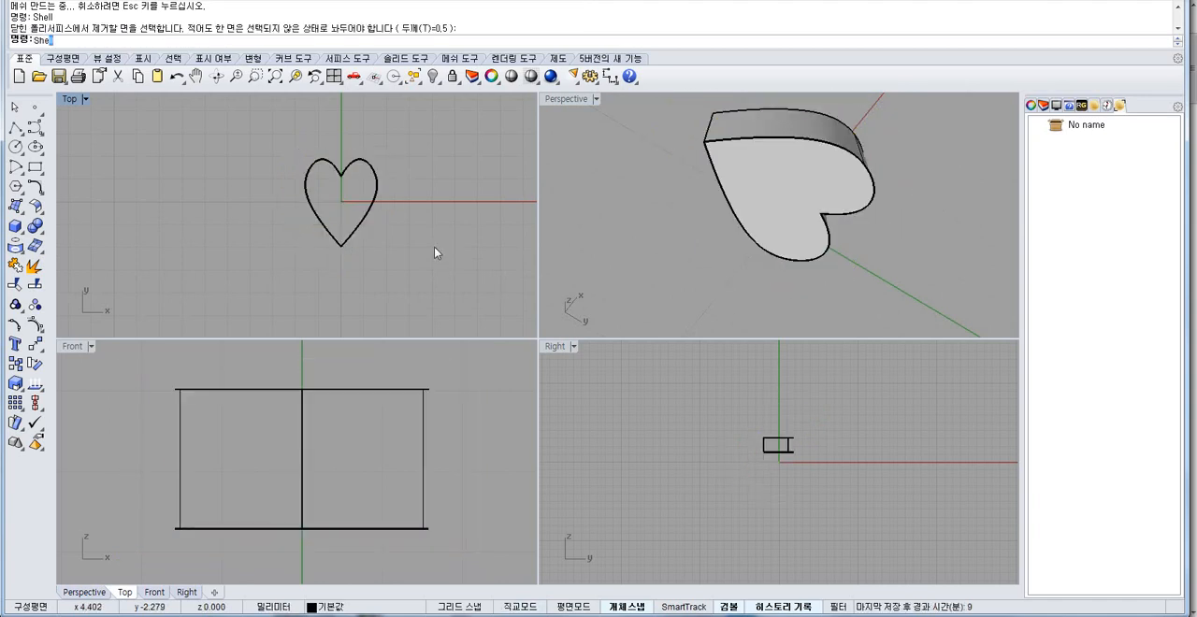
pyautogui.press('Return')
pyautogui.click(729, 174)
pyautogui.press('Return')
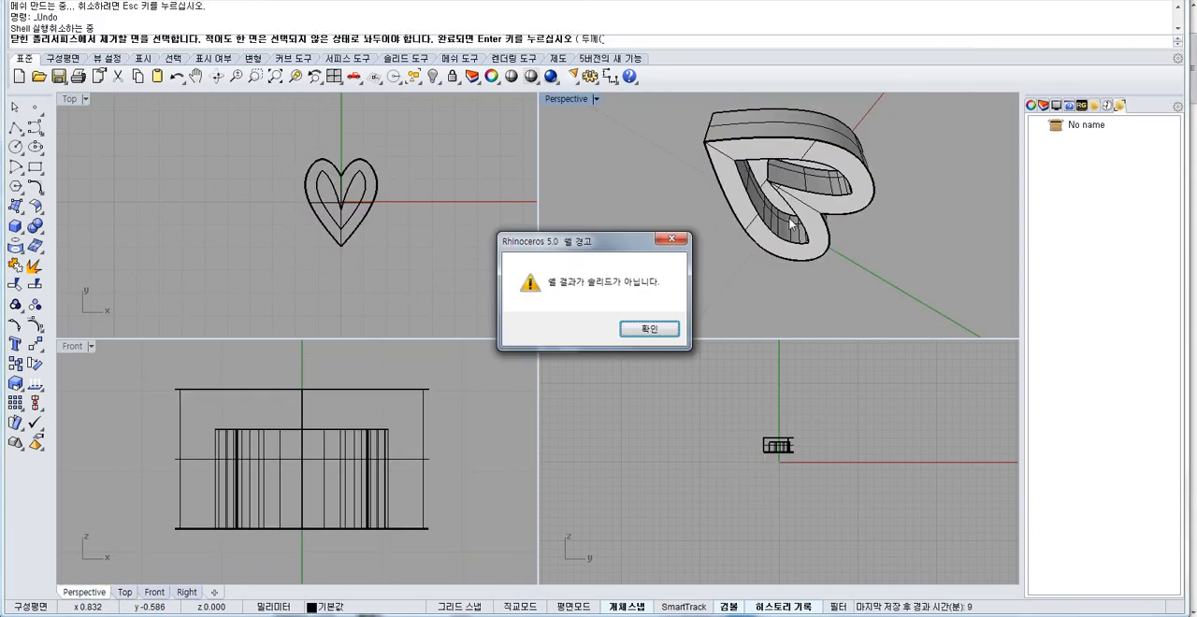
# Dismiss the shell warning and undo the operations back to the two original open heart curves.
pyautogui.press('Return')
pyautogui.scroll(5, 385, 193)
pyautogui.scroll(-1, 433, 241)
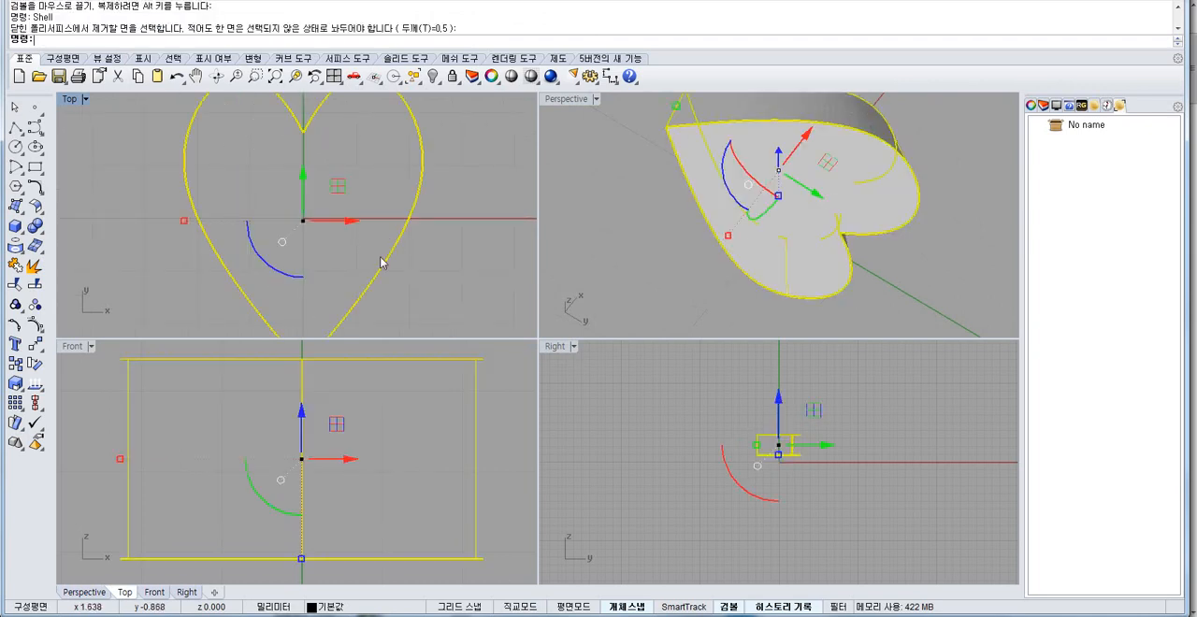
pyautogui.hotkey('ctrl', 'z')
pyautogui.scroll(-2, 383, 240)
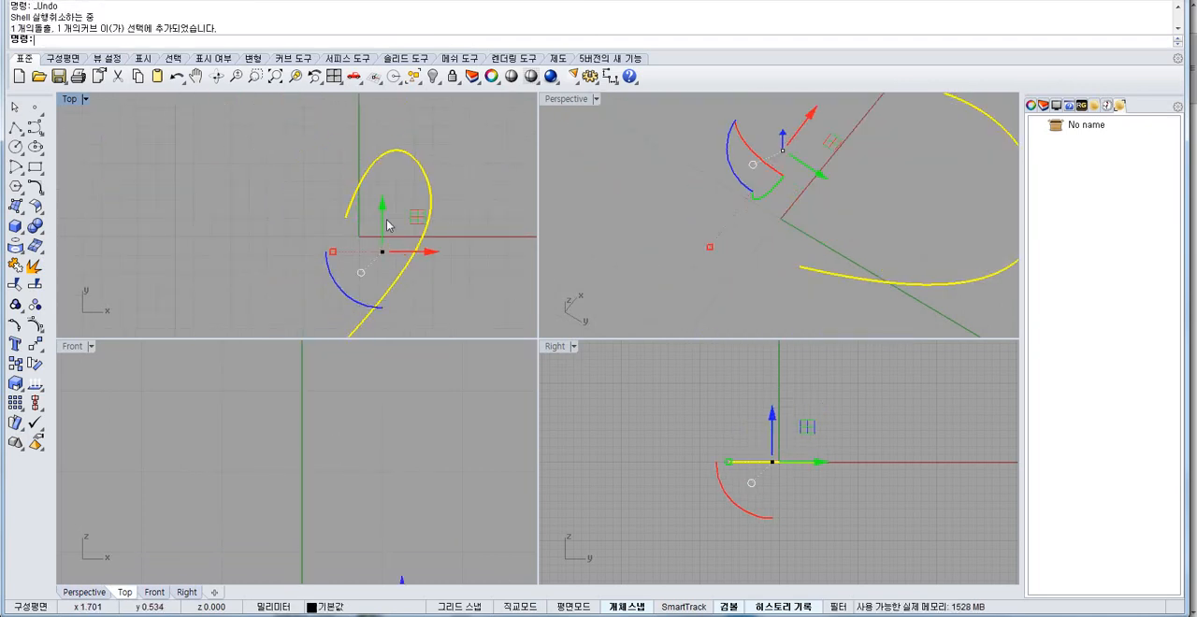
pyautogui.hotkey('ctrl', 'z')
pyautogui.scroll(6, 344, 217)
# Show the heart curve's control points and shift its inner end point and upper control point toward the centreline.
pyautogui.click(346, 216)
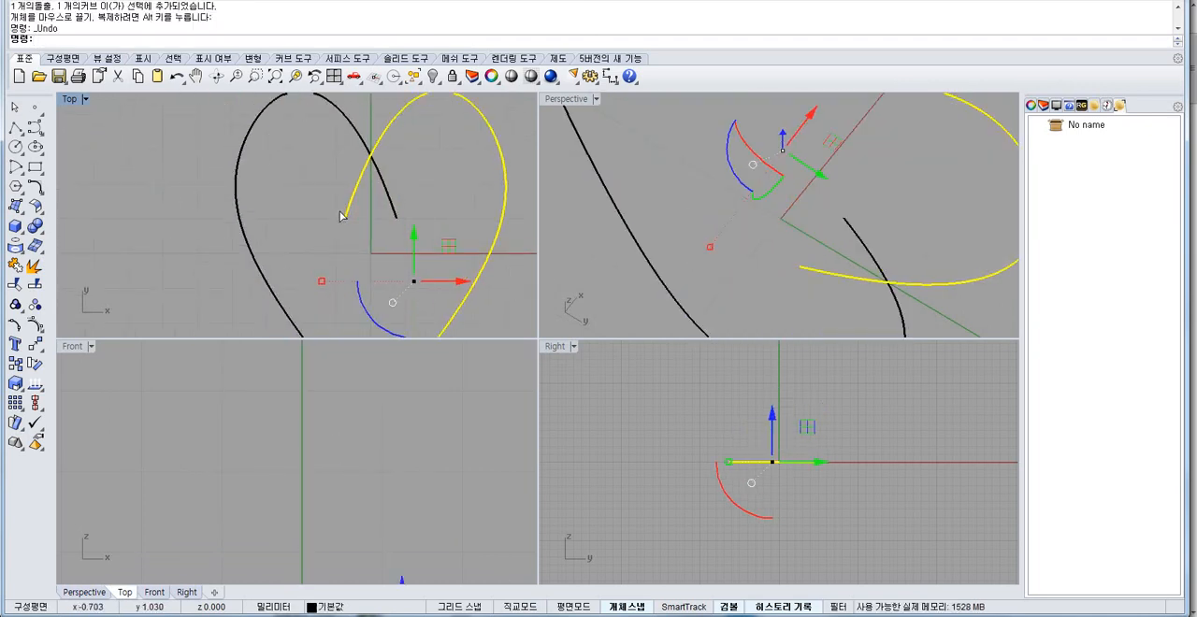
pyautogui.press('F10')
pyautogui.moveTo(344, 218); pyautogui.dragTo(361, 220)
pyautogui.moveTo(364, 163); pyautogui.dragTo(365, 209, button='right')
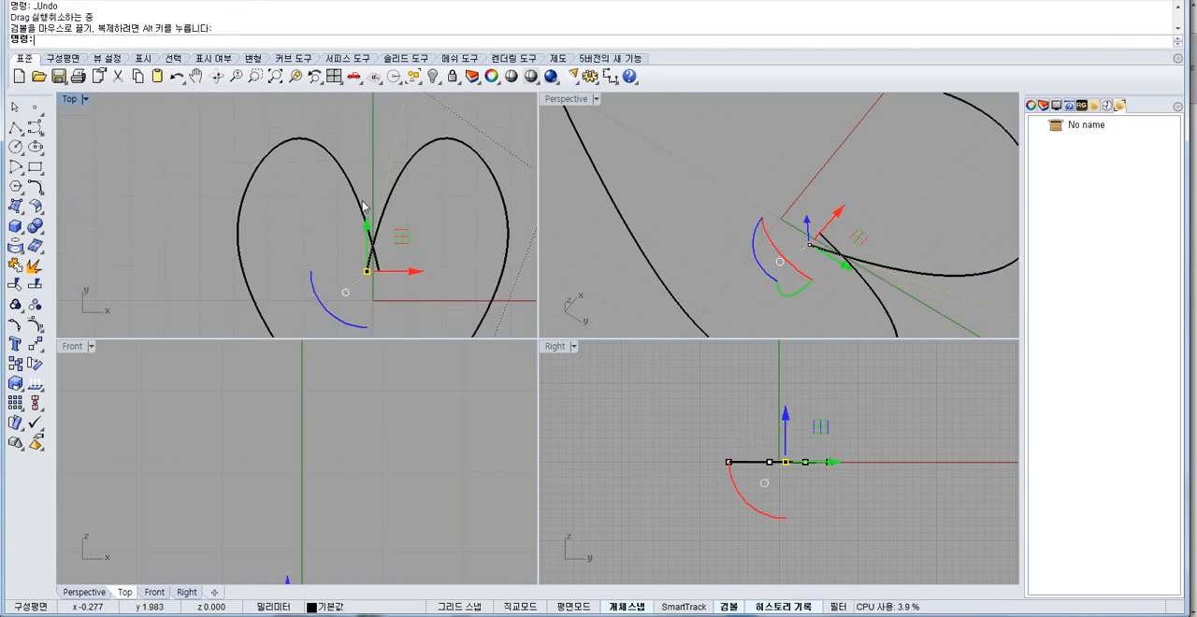
pyautogui.moveTo(404, 144); pyautogui.dragTo(405, 208, button='right')
pyautogui.moveTo(409, 146); pyautogui.dragTo(377, 146)
pyautogui.rightClick(441, 170)
pyautogui.moveTo(442, 172); pyautogui.dragTo(437, 156, button='right')
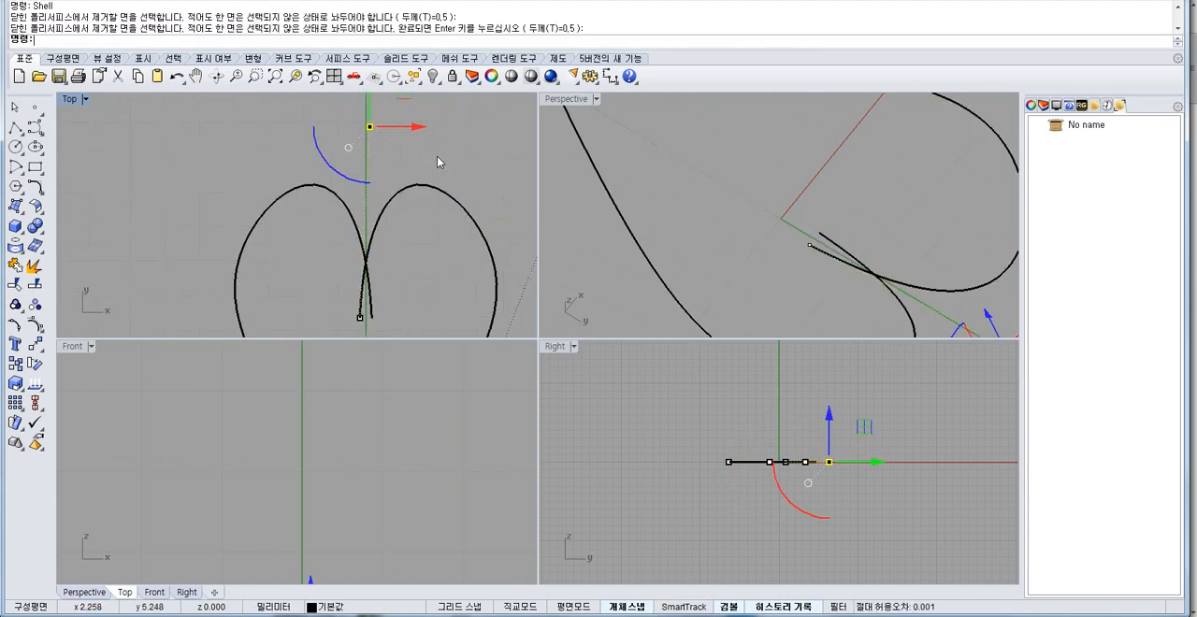
# Combine both heart curves into one closed outline with CurveBoolean, keeping the inner region.
pyautogui.scroll(-7, 439, 161)
pyautogui.press('Escape')
pyautogui.press('Escape')
pyautogui.moveTo(479, 257); pyautogui.dragTo(401, 222)
pyautogui.moveTo(401, 221); pyautogui.dragTo(337, 214, button='right')
pyautogui.write('curveboolean')
pyautogui.press('Return')
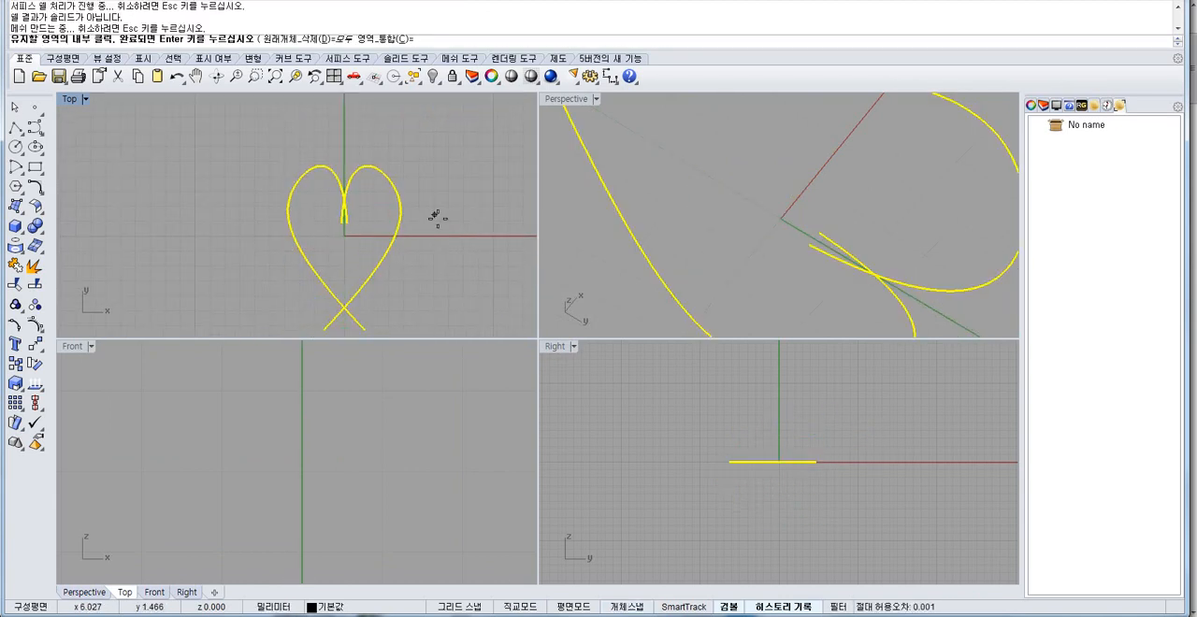
pyautogui.click(363, 236)
pyautogui.press('Return')
# Extrude the closed heart outline upward into a solid, setting its height in the Right view.
pyautogui.hotkey('ctrl', 'z')
pyautogui.hotkey('ctrl', 'z')
pyautogui.write('extrudecrv')
pyautogui.click(794, 429)
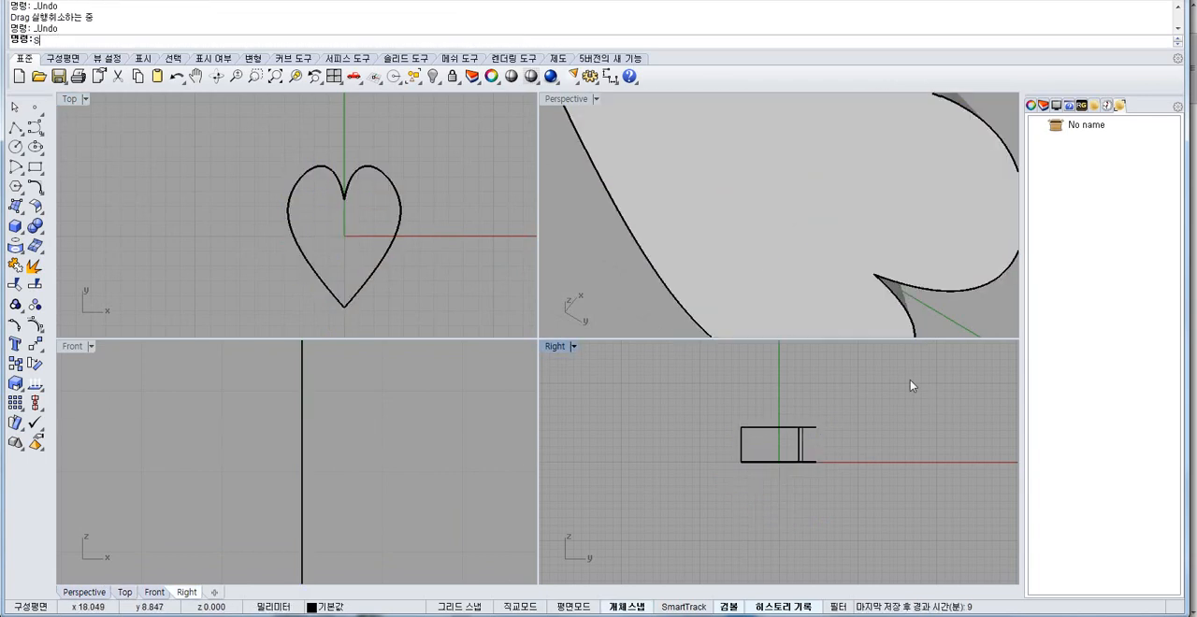
# Try to shell the reshaped heart with a thickness of 0.5, removing its bottom face.
pyautogui.write('shell')
pyautogui.press('Return')
pyautogui.click(783, 203)
pyautogui.press('Return')
pyautogui.hotkey('ctrl', 'z')
pyautogui.hotkey('ctrl', 'y')
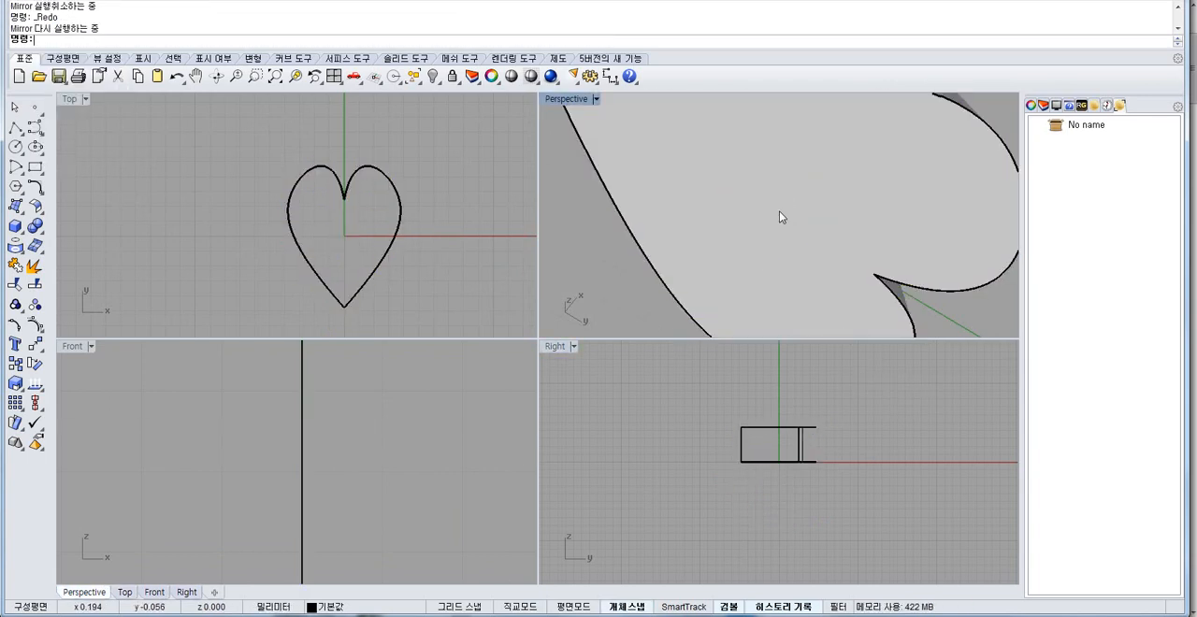
pyautogui.moveTo(723, 225); pyautogui.dragTo(739, 207, button='right')
pyautogui.scroll(-8, 739, 208)
pyautogui.rightClick(748, 199)
pyautogui.click(747, 199)
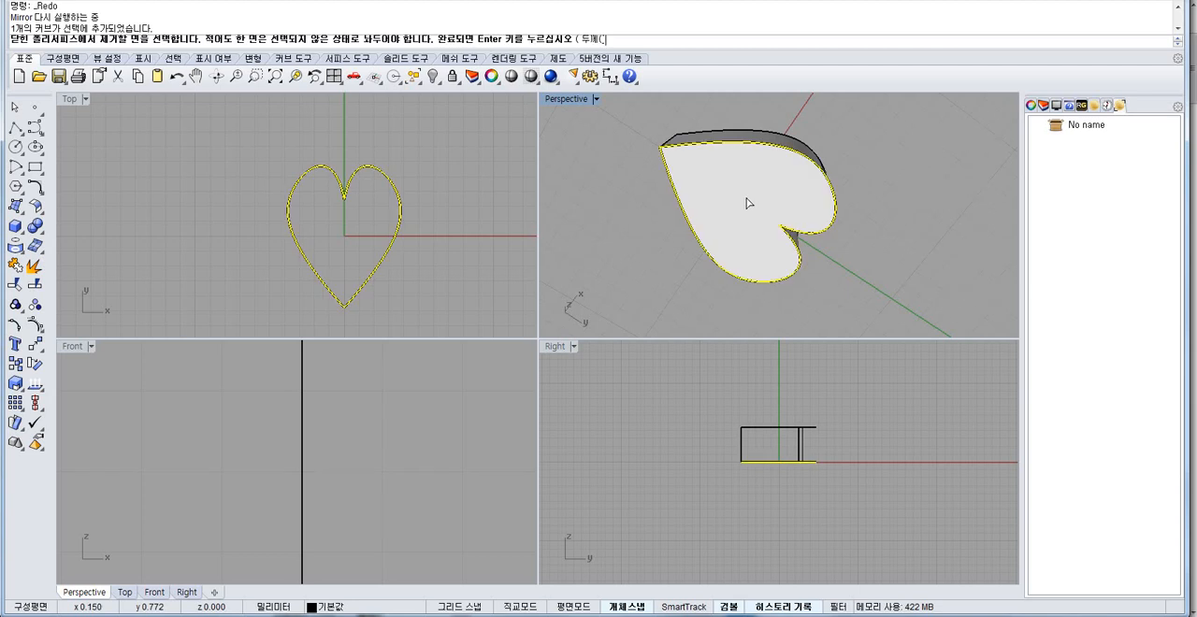
pyautogui.rightClick(720, 205)
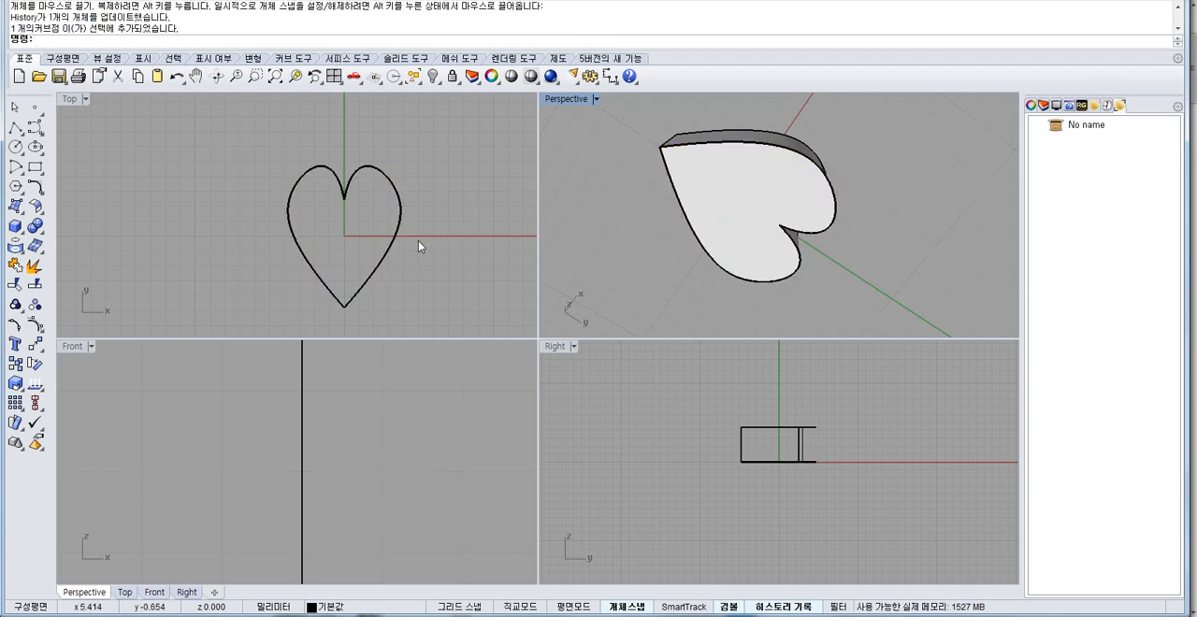
# Undo back to the open heart curves and move the upper control point near the cleft away from the centreline.
pyautogui.hotkey('ctrl', 'z')
pyautogui.hotkey('ctrl', 'z')
pyautogui.scroll(4, 368, 192)
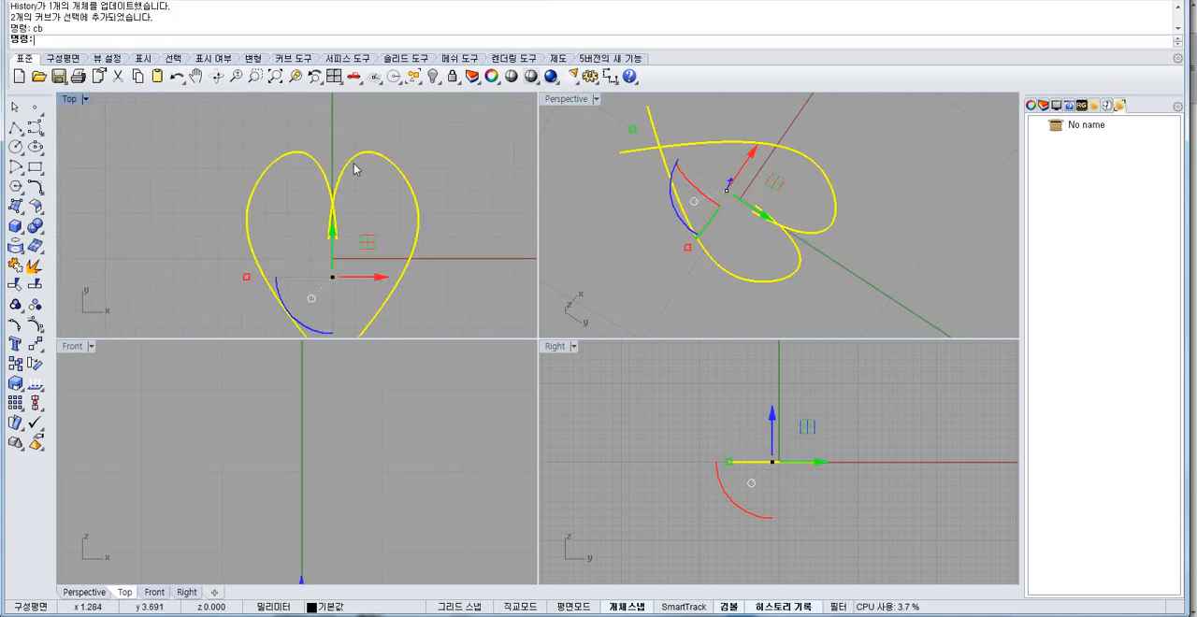
pyautogui.press('Escape')
pyautogui.press('F10')
pyautogui.click(352, 163)
pyautogui.rightClick(357, 155)
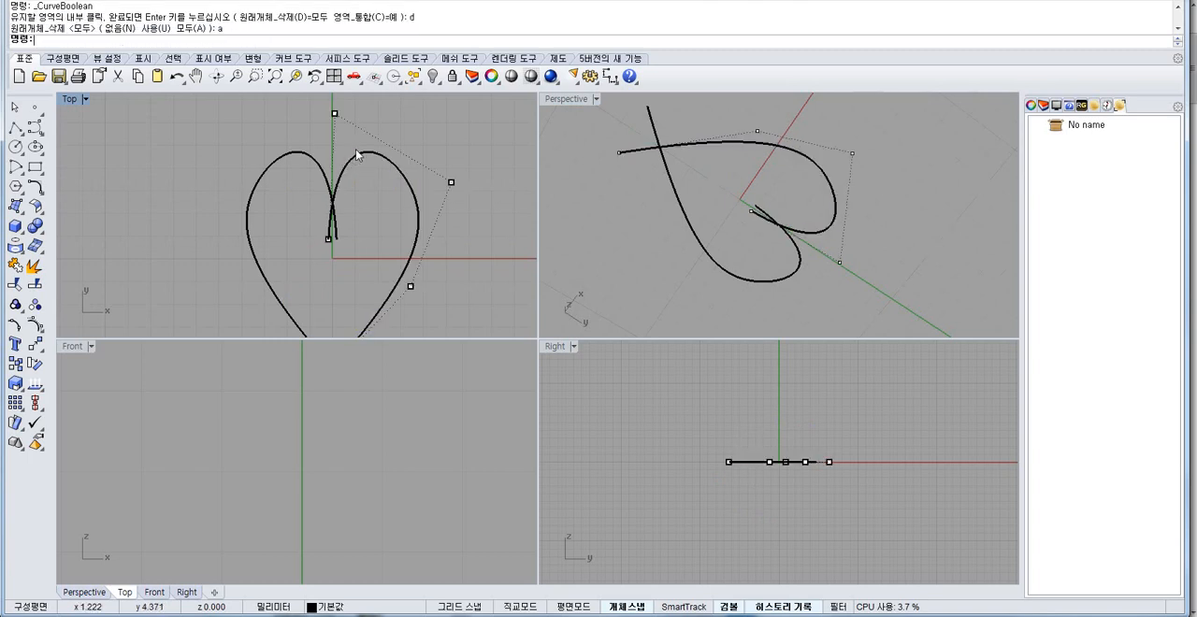
pyautogui.moveTo(333, 113); pyautogui.dragTo(349, 131)
# Combine the two adjusted curves into a closed heart outline with CurveBoolean and extrude it into a solid.
pyautogui.press('Escape')
pyautogui.press('Escape')
pyautogui.moveTo(441, 117); pyautogui.dragTo(310, 212)
pyautogui.moveTo(308, 210); pyautogui.dragTo(305, 182, button='right')
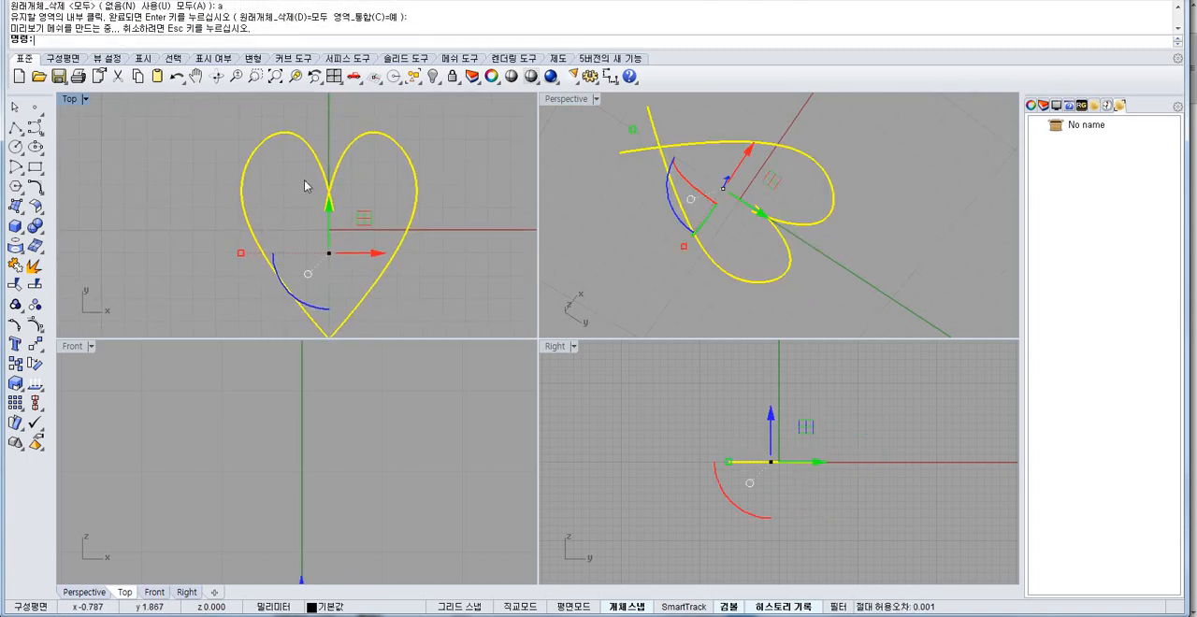
pyautogui.press('Return')
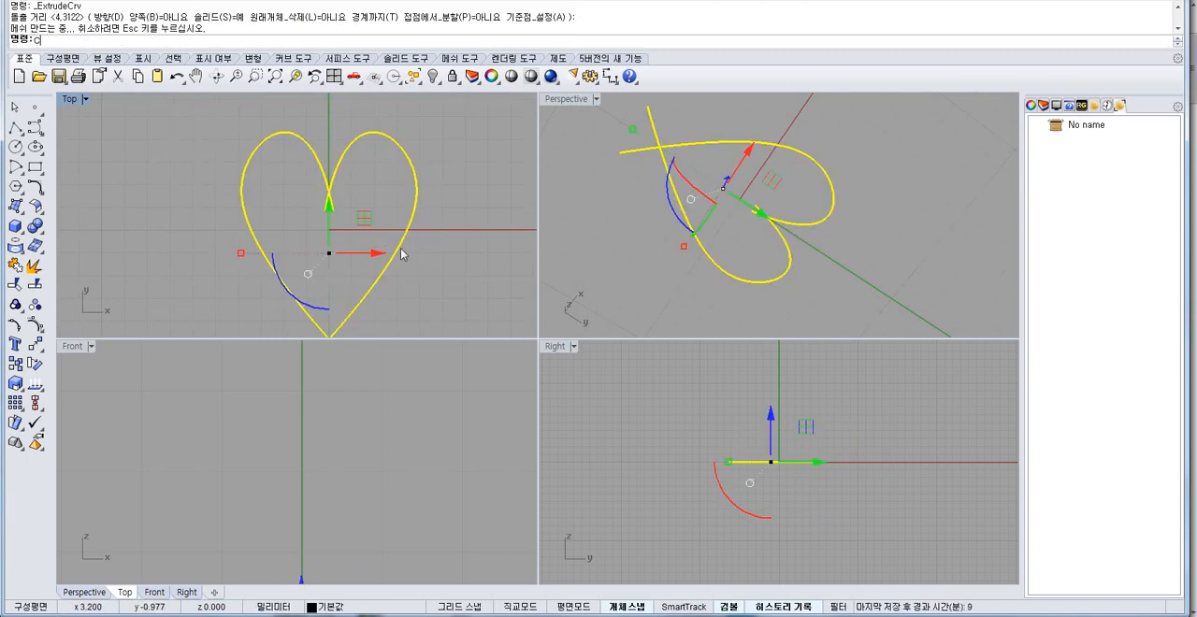
pyautogui.click(745, 421)
pyautogui.press('Return')
# Shell the new heart solid with a thickness of 0.5, opening its bottom face.
pyautogui.click(895, 224)
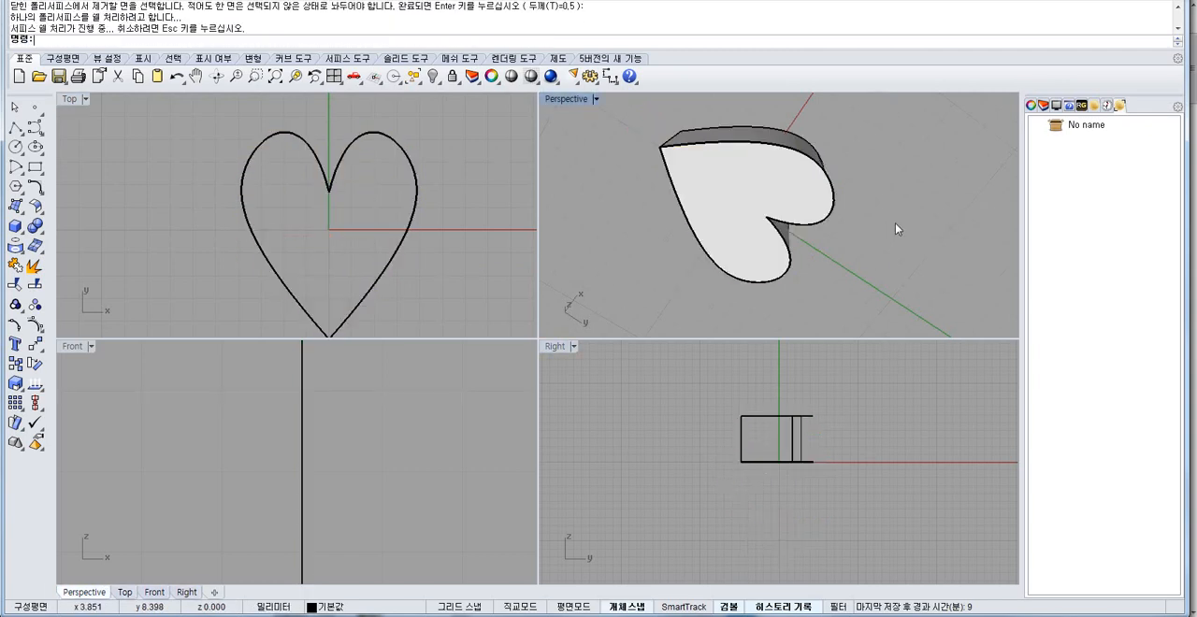
pyautogui.hotkey('ctrl', 'z')
pyautogui.hotkey('ctrl', 'z')
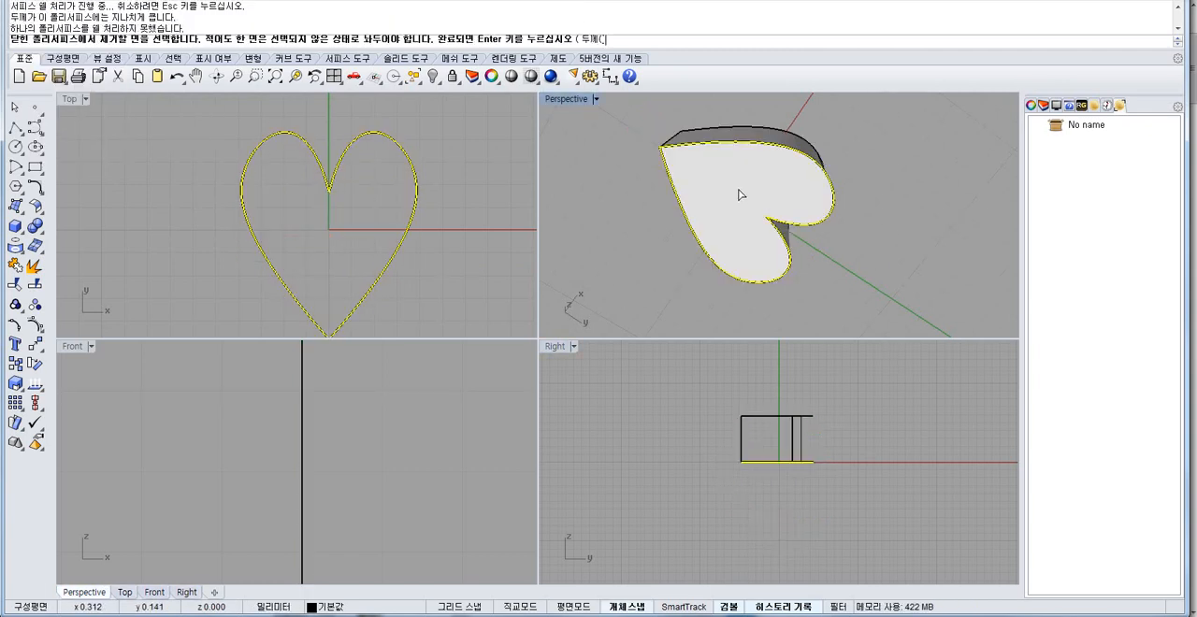
pyautogui.scroll(5, 751, 225)
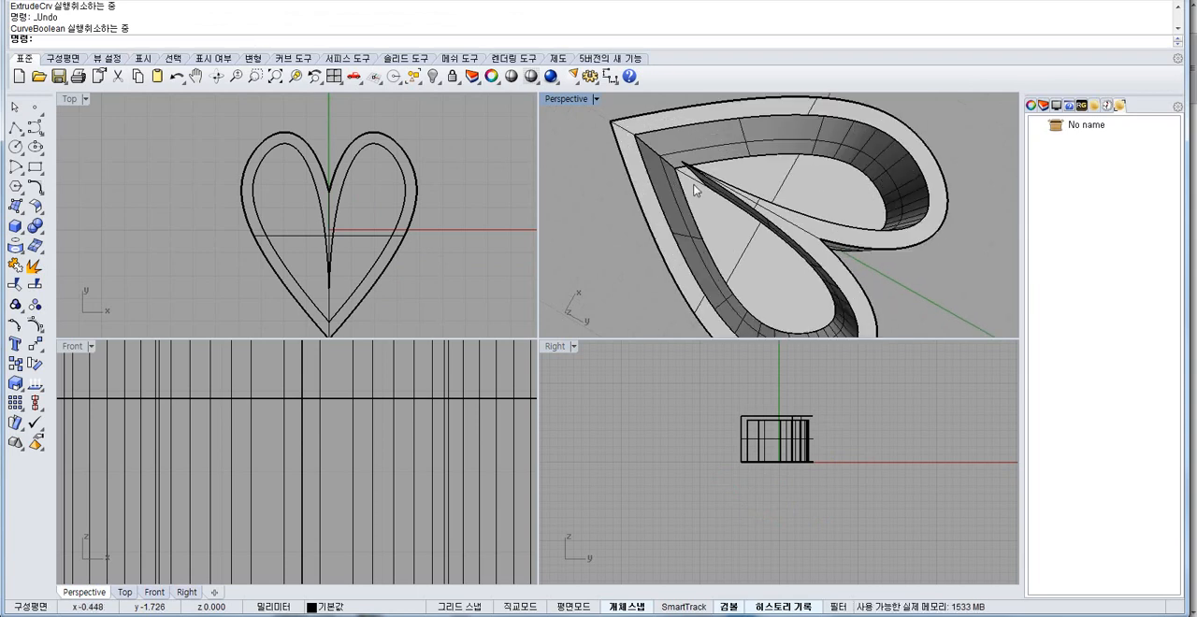
# Examine how the inner and outer walls run at the heart's cleft in the Perspective and Top views.
pyautogui.moveTo(697, 157); pyautogui.dragTo(741, 209, button='right')
pyautogui.scroll(4, 742, 209)
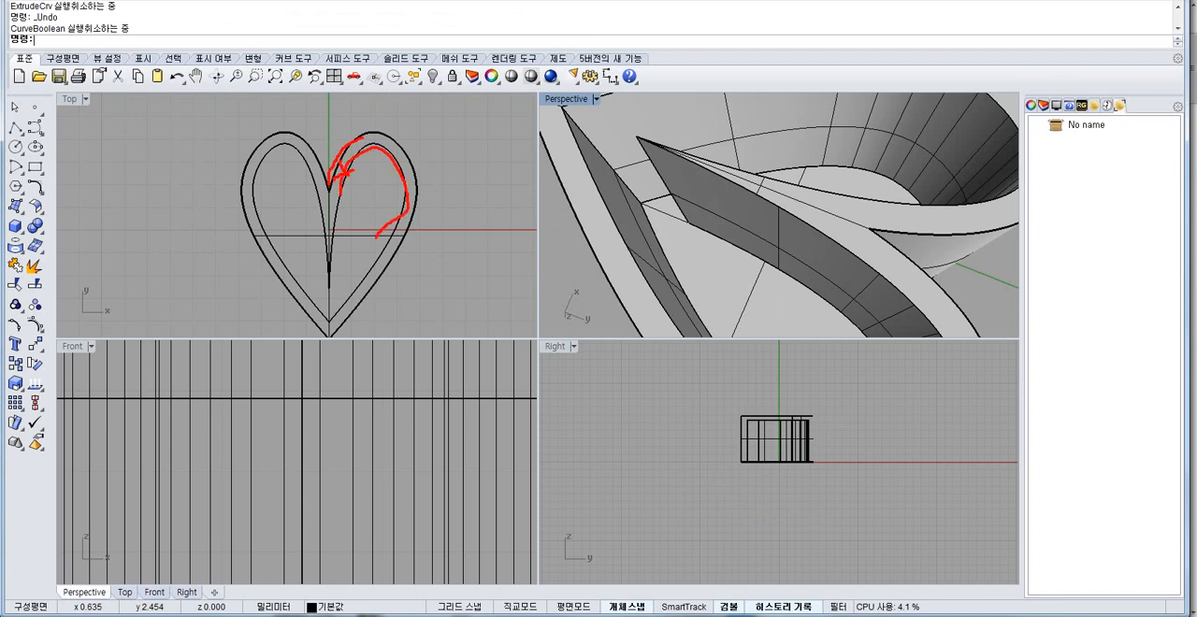
pyautogui.press('Escape')
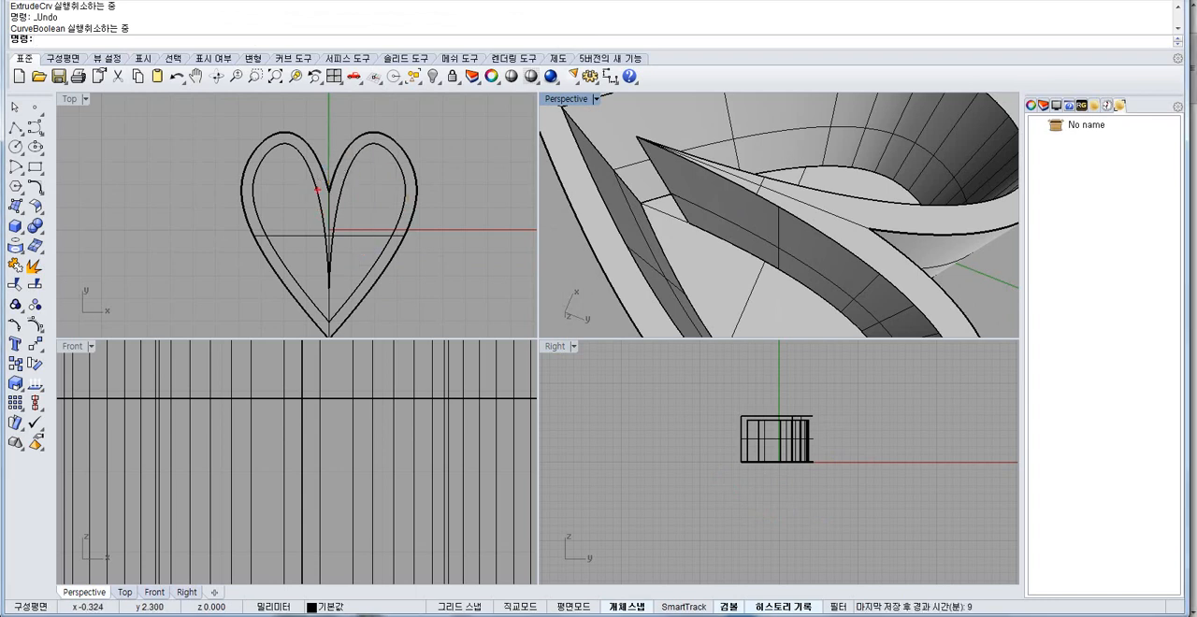
pyautogui.moveTo(297, 151); pyautogui.dragTo(265, 226)
pyautogui.moveTo(344, 189); pyautogui.dragTo(417, 159)
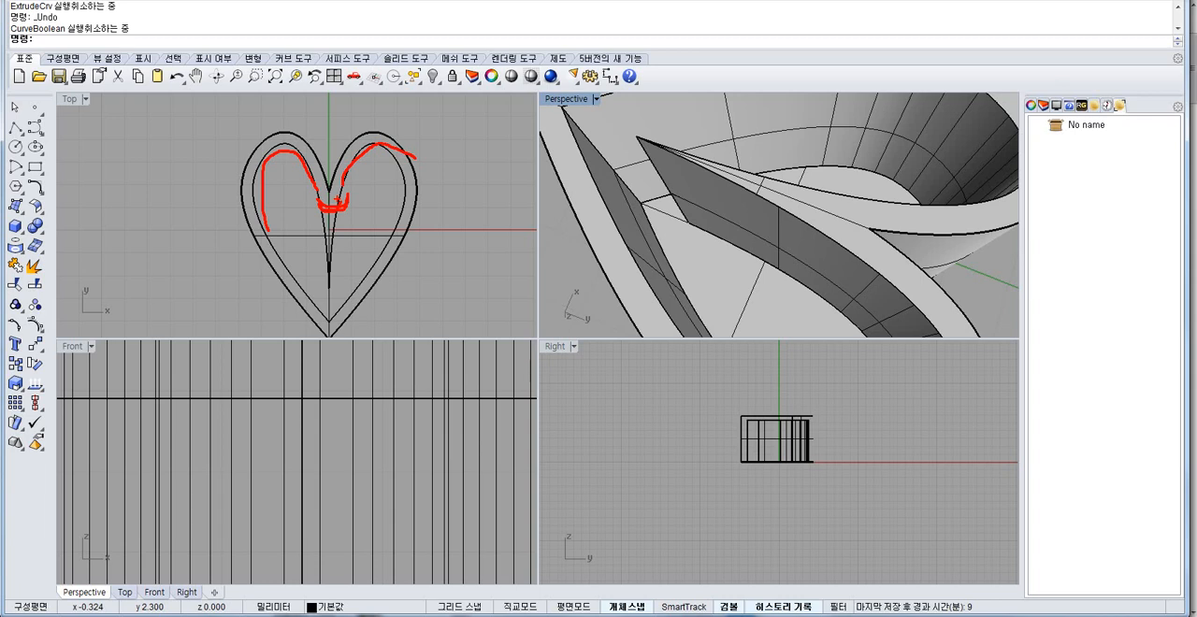
pyautogui.press('Escape')
pyautogui.scroll(13, 305, 189)
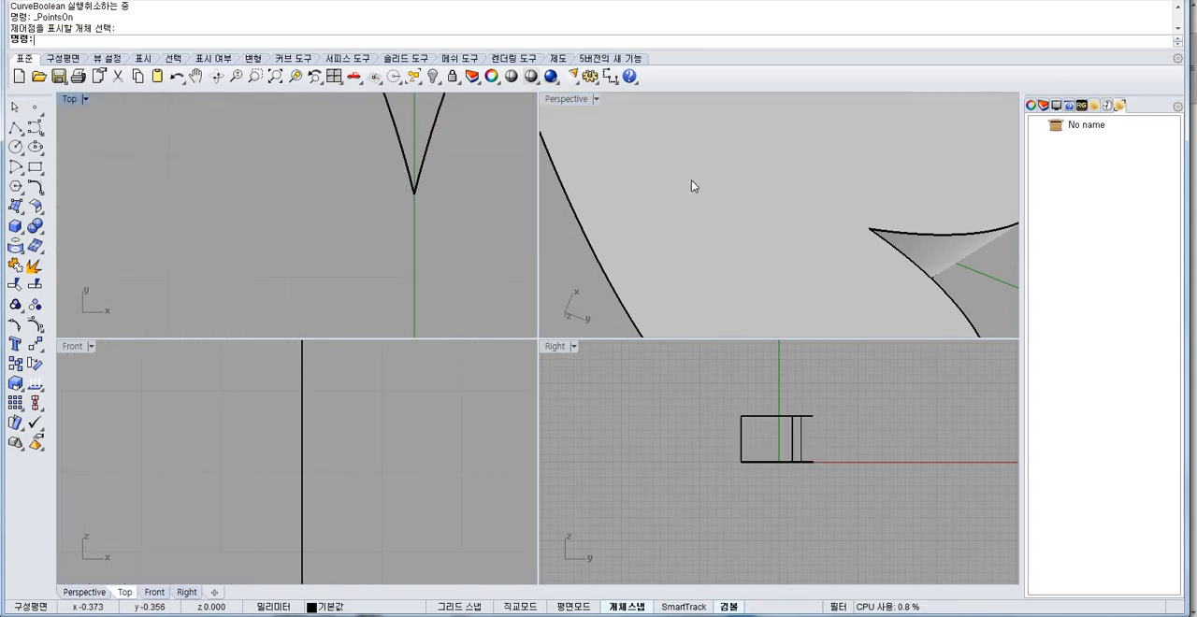
# Undo the shell to return to the solid heart with its sharp cleft.
pyautogui.moveTo(784, 199); pyautogui.dragTo(769, 251, button='right')
pyautogui.scroll(-10, 770, 249)
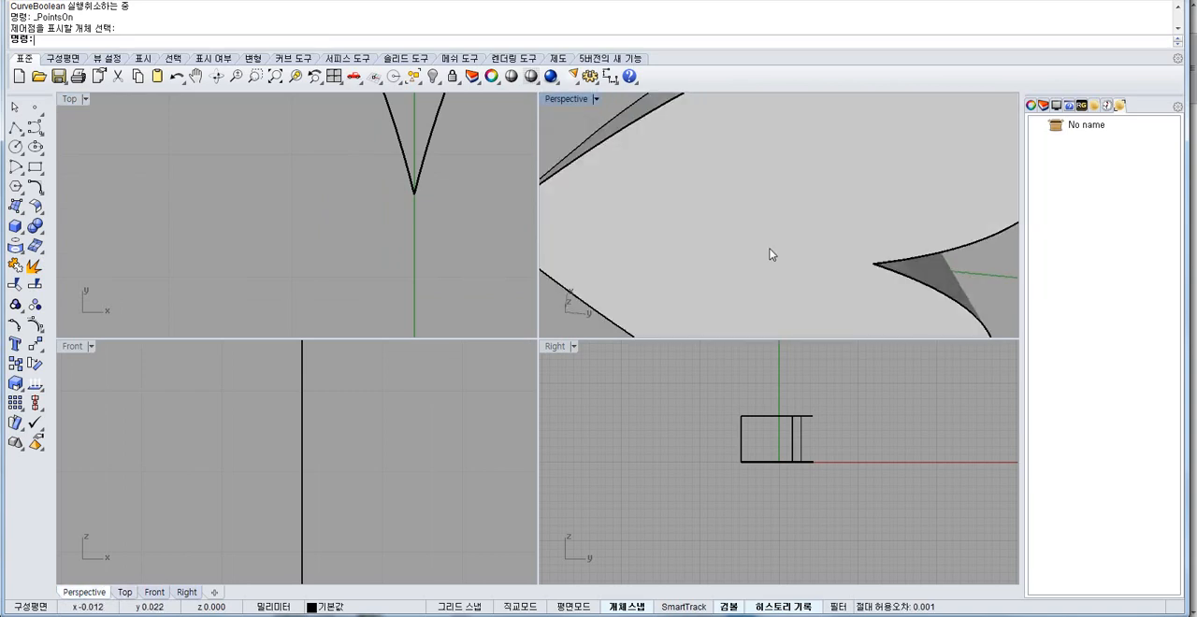
pyautogui.moveTo(773, 178); pyautogui.dragTo(732, 243, button='right')
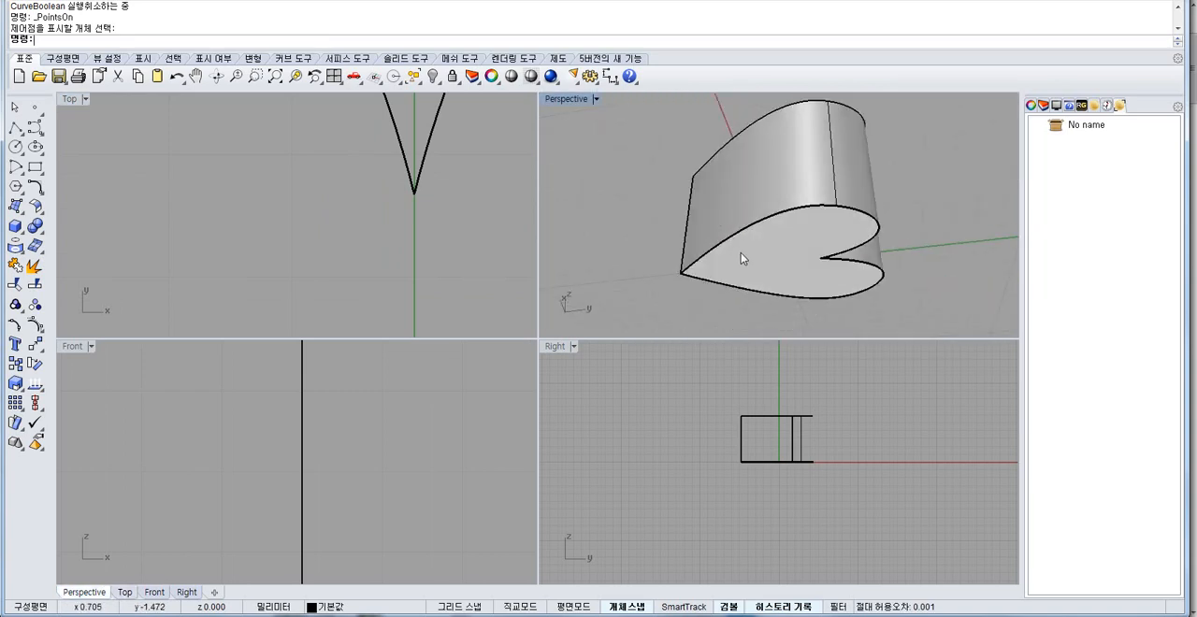
pyautogui.moveTo(801, 209); pyautogui.dragTo(809, 159, button='right')
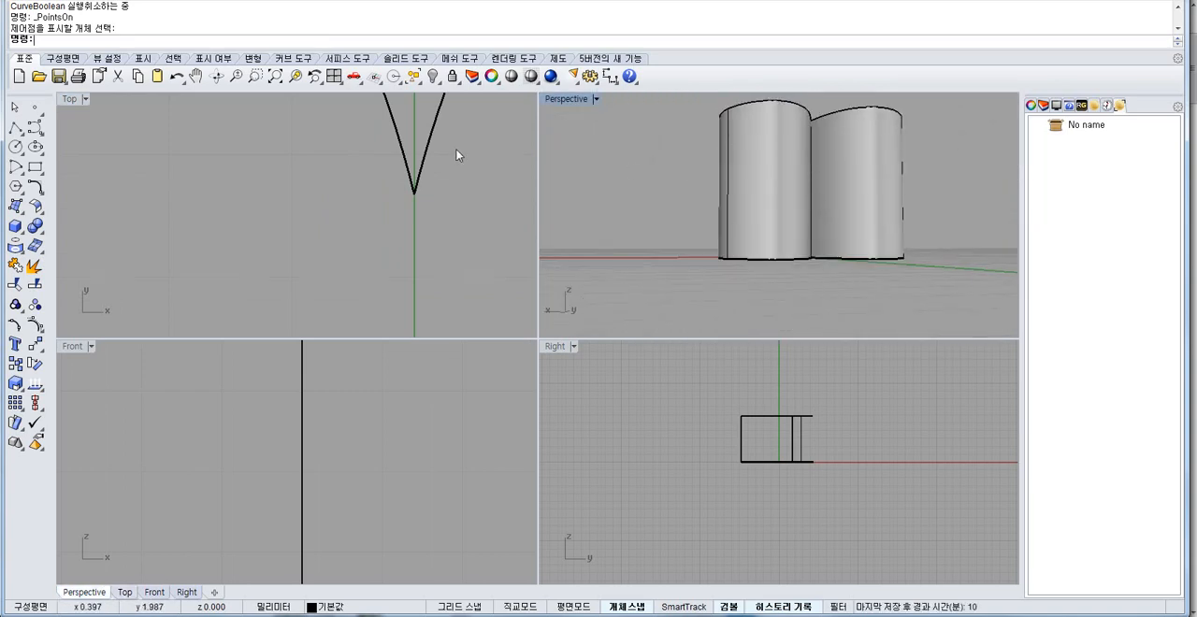
pyautogui.moveTo(402, 172); pyautogui.dragTo(379, 233, button='right')
# Fillet the solid heart's vertical cleft edge with a radius of 0.1.
pyautogui.click(31, 225)
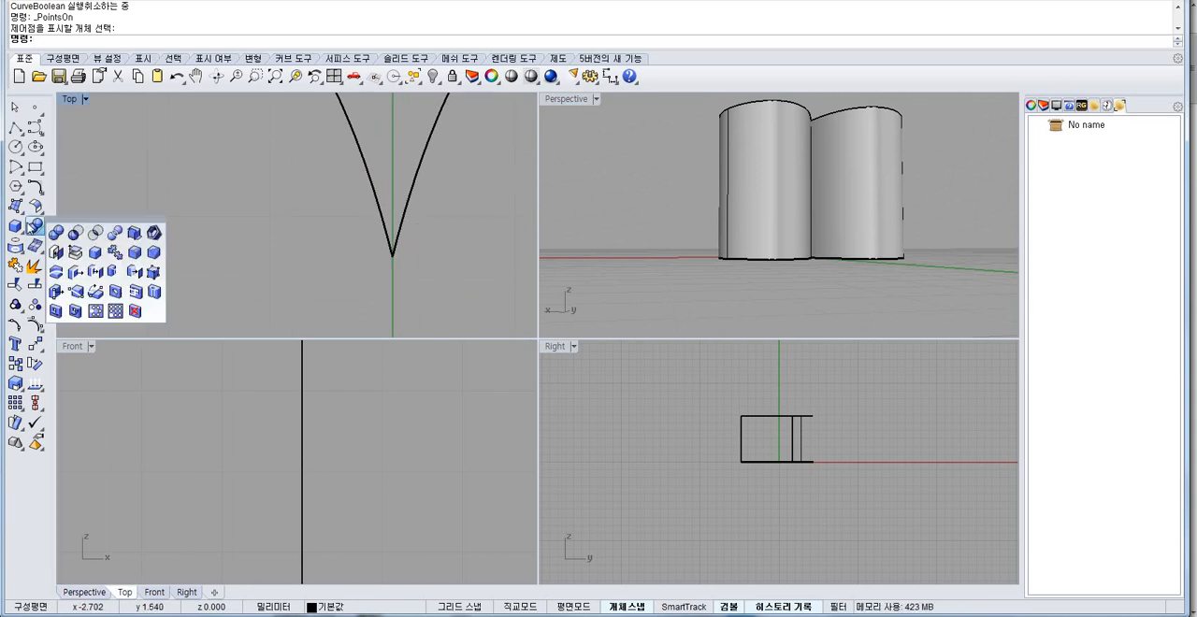
pyautogui.click(133, 252)
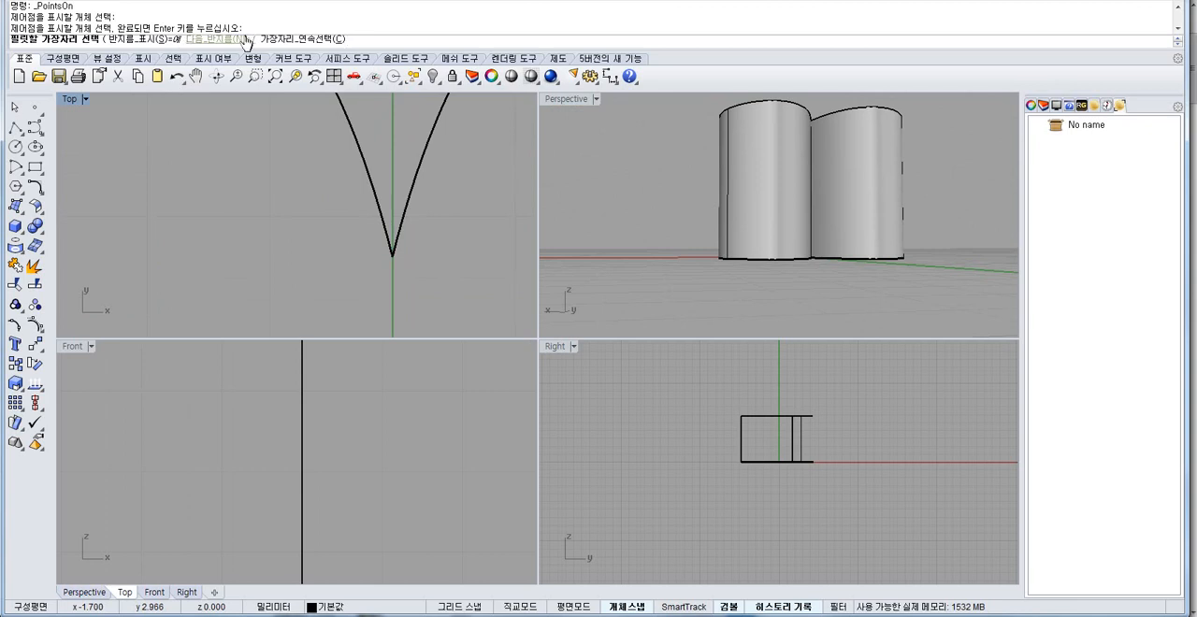
pyautogui.click(354, 147)
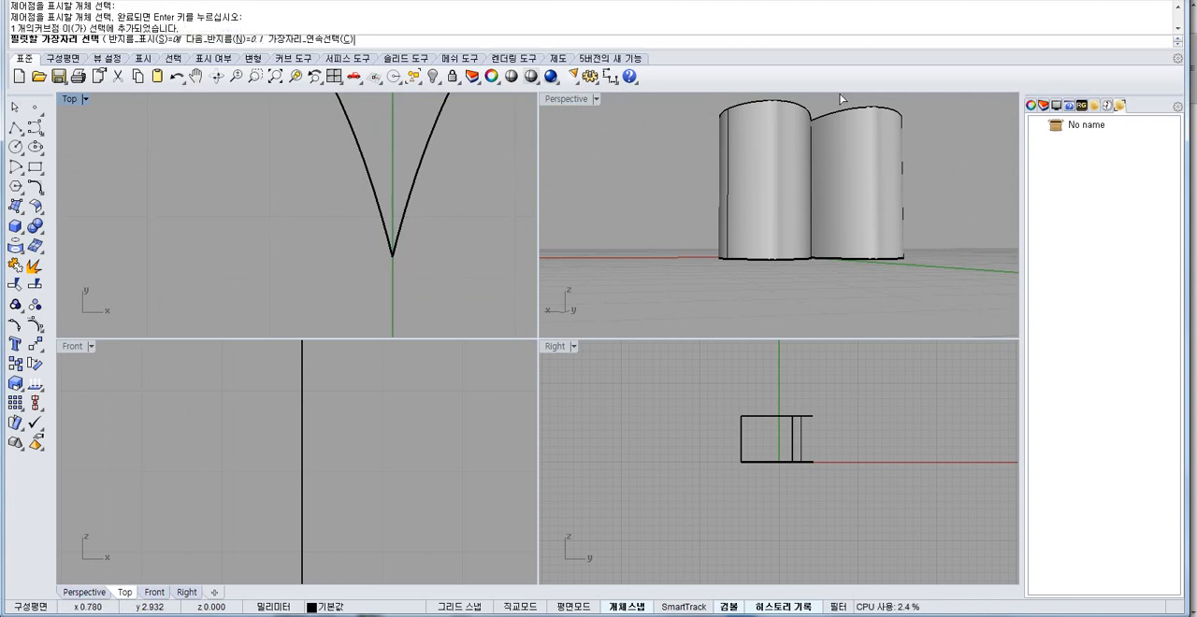
pyautogui.moveTo(841, 99); pyautogui.dragTo(794, 174, button='right')
pyautogui.click(790, 171)
pyautogui.rightClick(447, 227)
pyautogui.rightClick(447, 227)
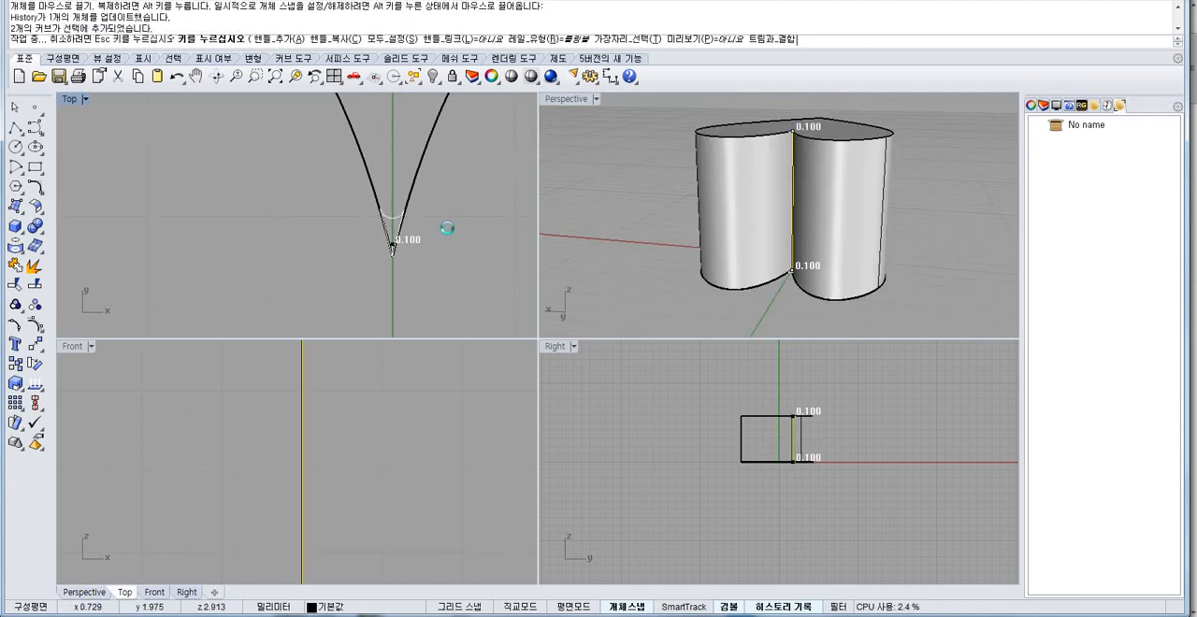
pyautogui.scroll(-6, 385, 215)
pyautogui.scroll(8, 382, 215)
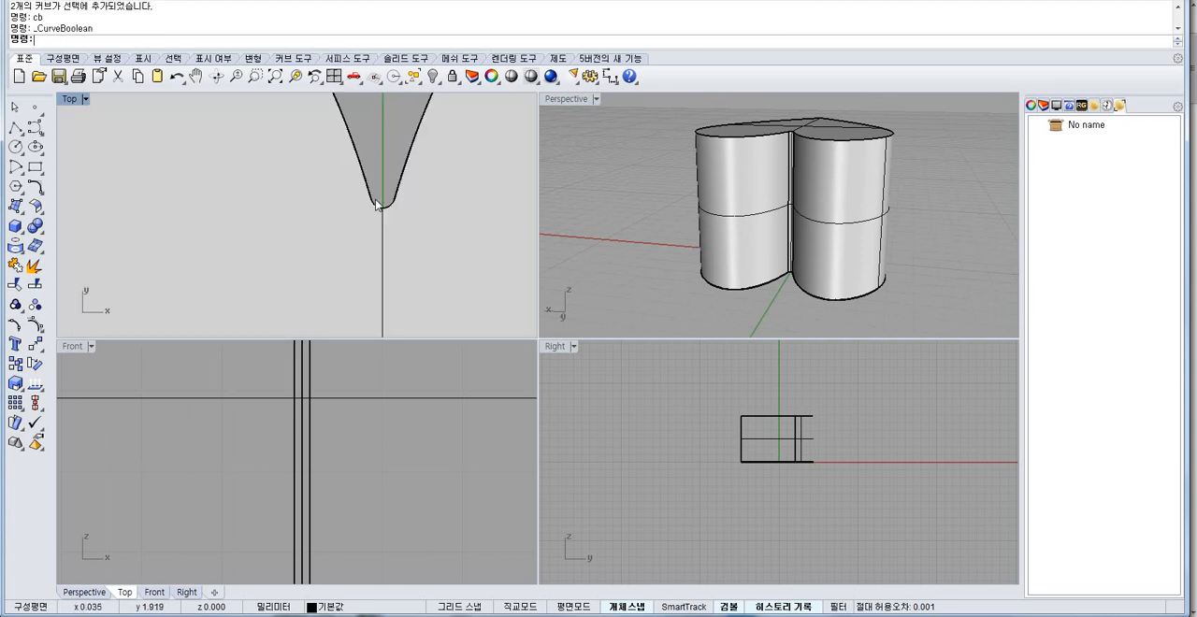
pyautogui.scroll(-5, 366, 267)
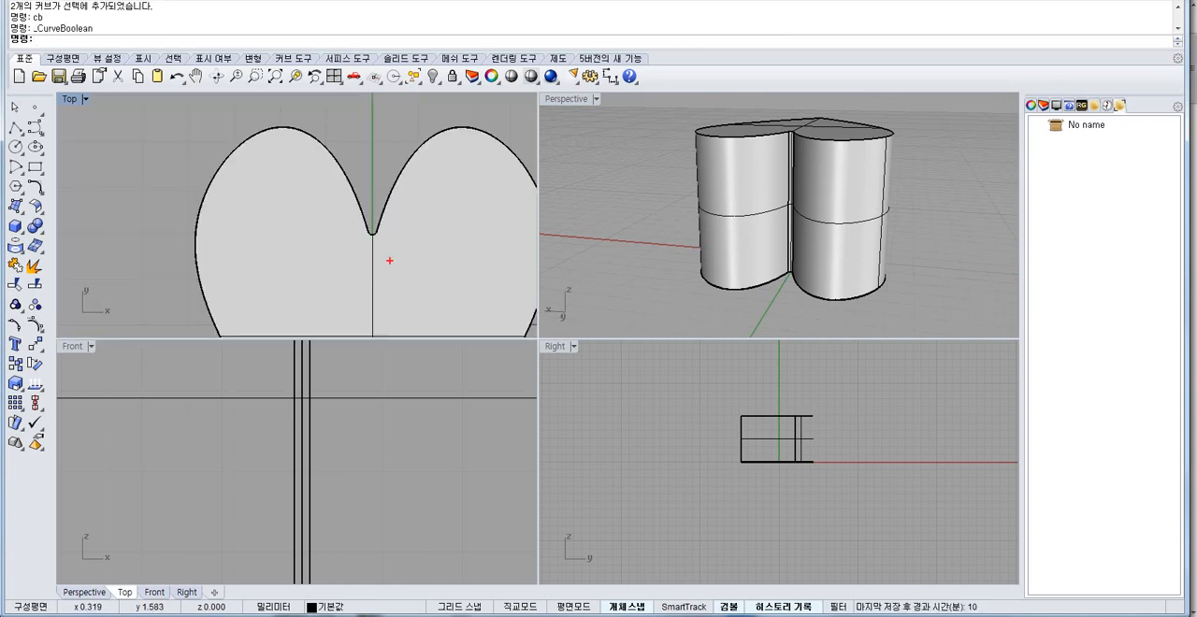
pyautogui.moveTo(402, 229); pyautogui.dragTo(472, 153)
pyautogui.moveTo(296, 189); pyautogui.dragTo(346, 255)
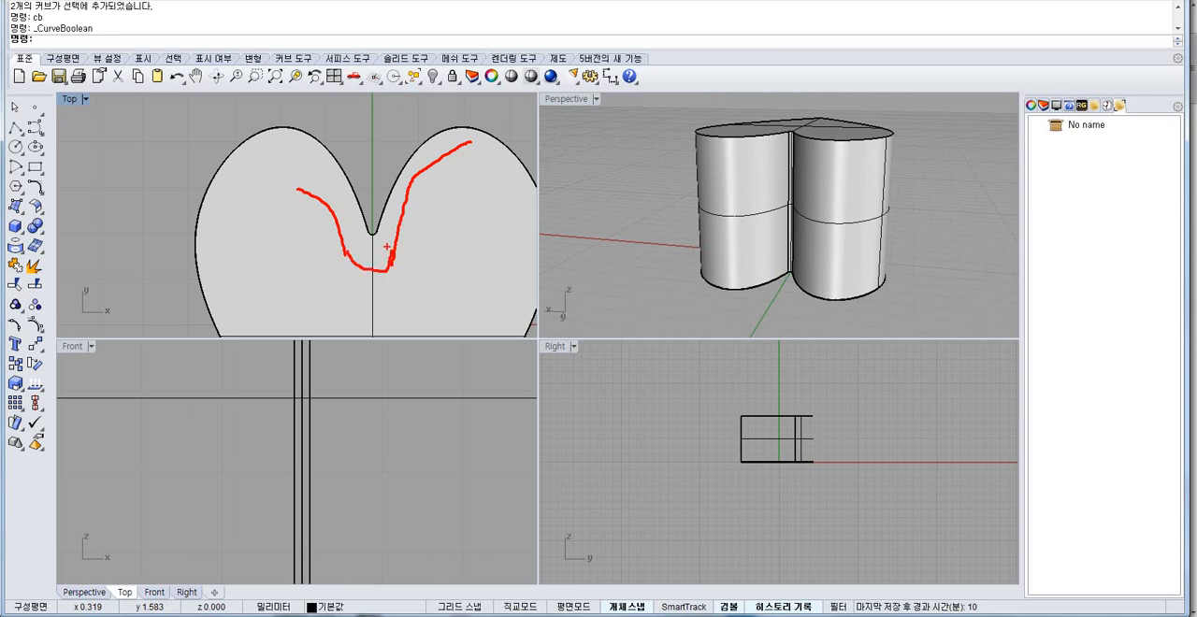
pyautogui.press('Escape')
# Shell the filleted heart solid, removing its bottom face.
pyautogui.moveTo(602, 249); pyautogui.dragTo(771, 178, button='right')
pyautogui.press('Escape')
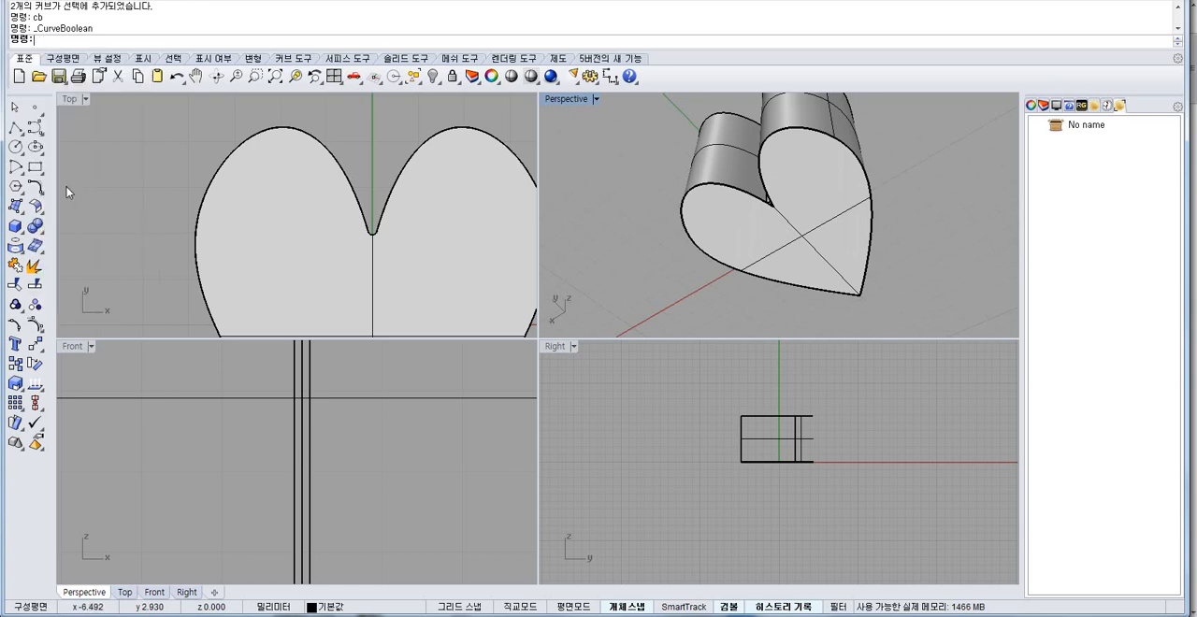
pyautogui.click(35, 225)
pyautogui.click(154, 251)
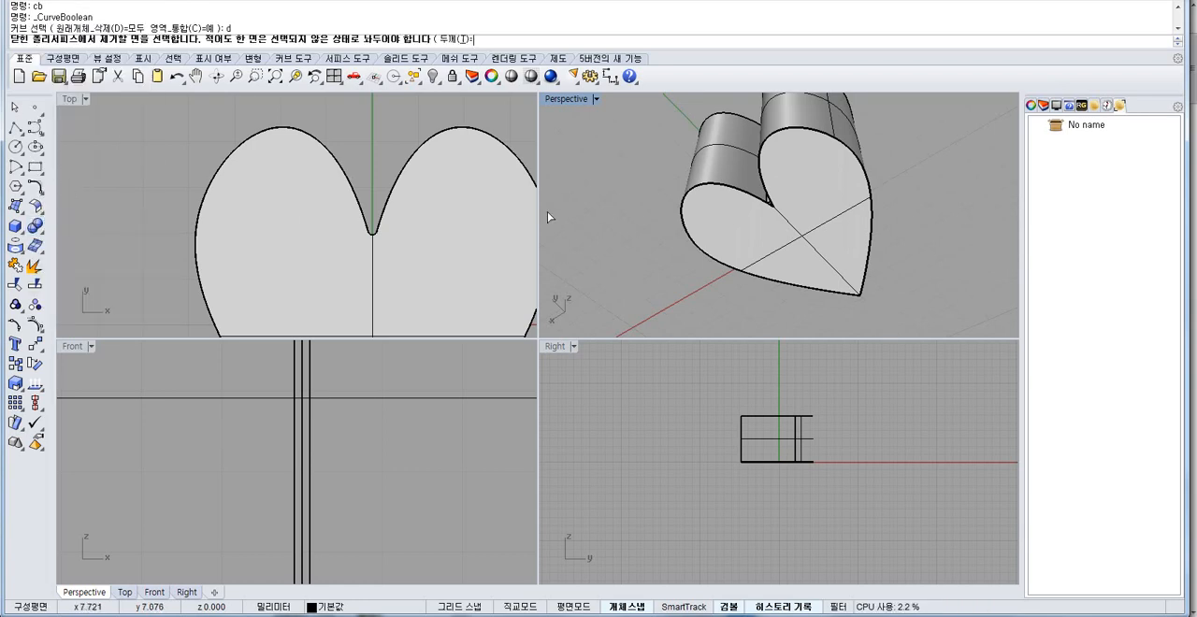
pyautogui.click(795, 236)
pyautogui.press('Return')
pyautogui.scroll(3, 766, 208)
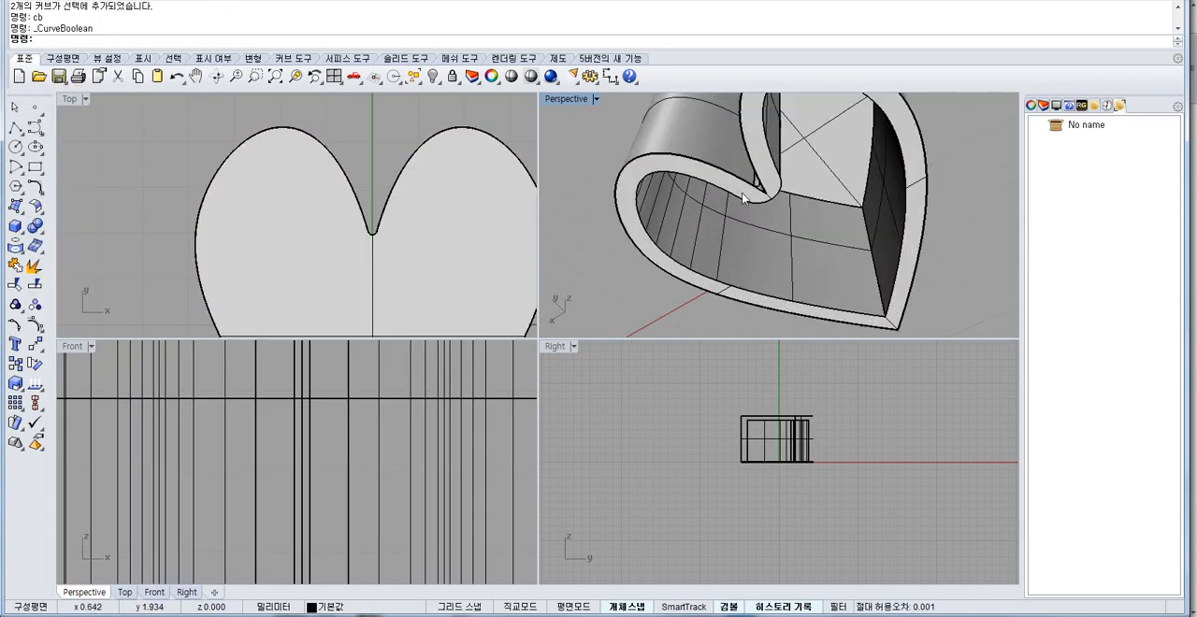
# Inspect the shelled heart's rounded cleft, inner walls and outer shape in the Perspective and Top views.
pyautogui.moveTo(702, 194); pyautogui.dragTo(775, 168, button='right')
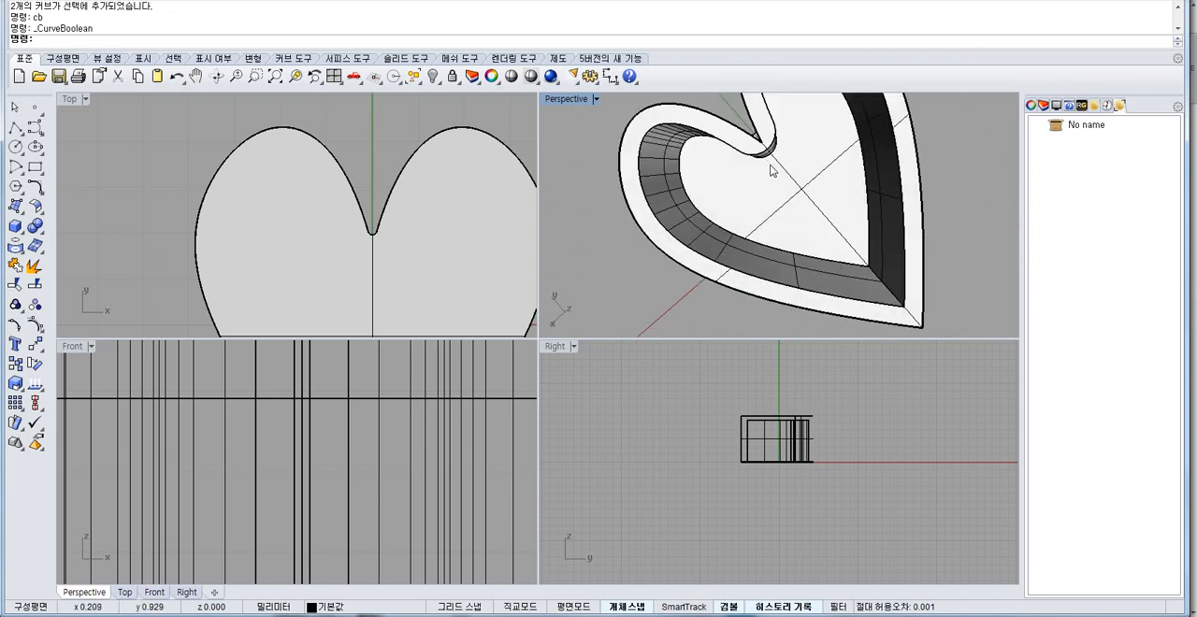
pyautogui.scroll(4, 748, 131)
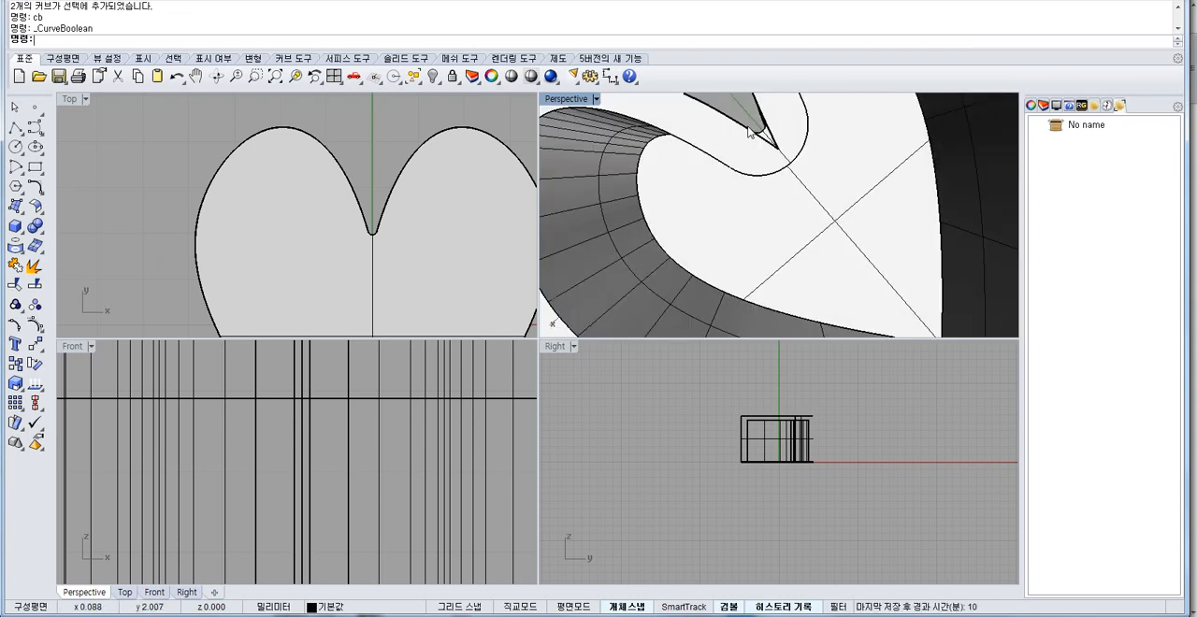
pyautogui.moveTo(744, 198); pyautogui.dragTo(735, 121, button='right')
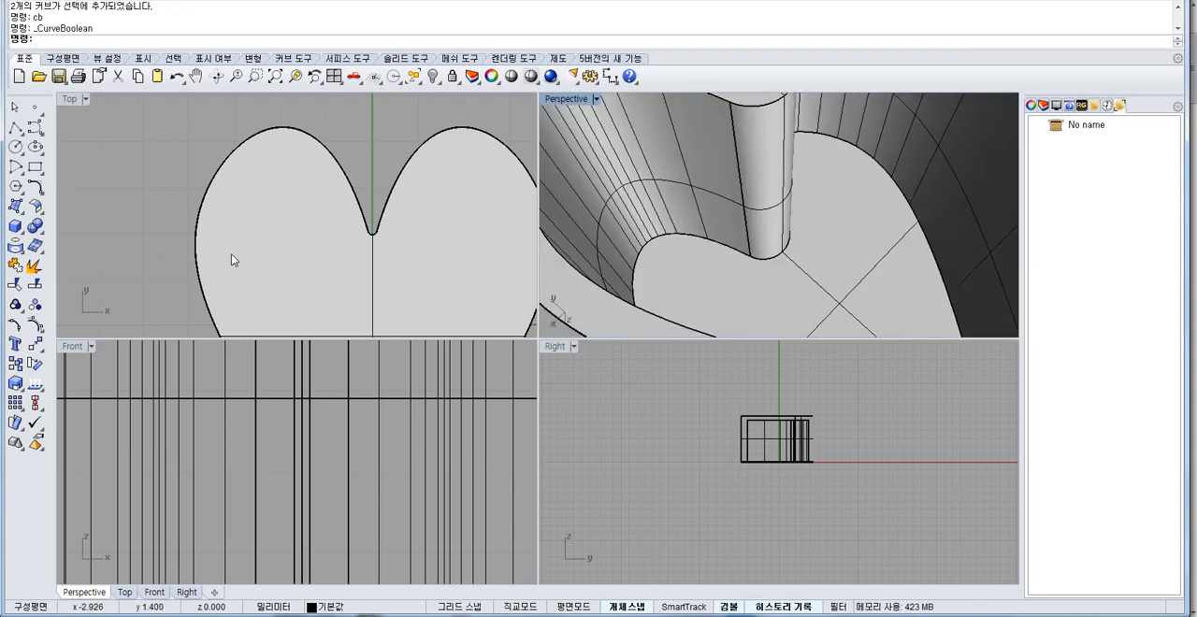
pyautogui.click(35, 225)
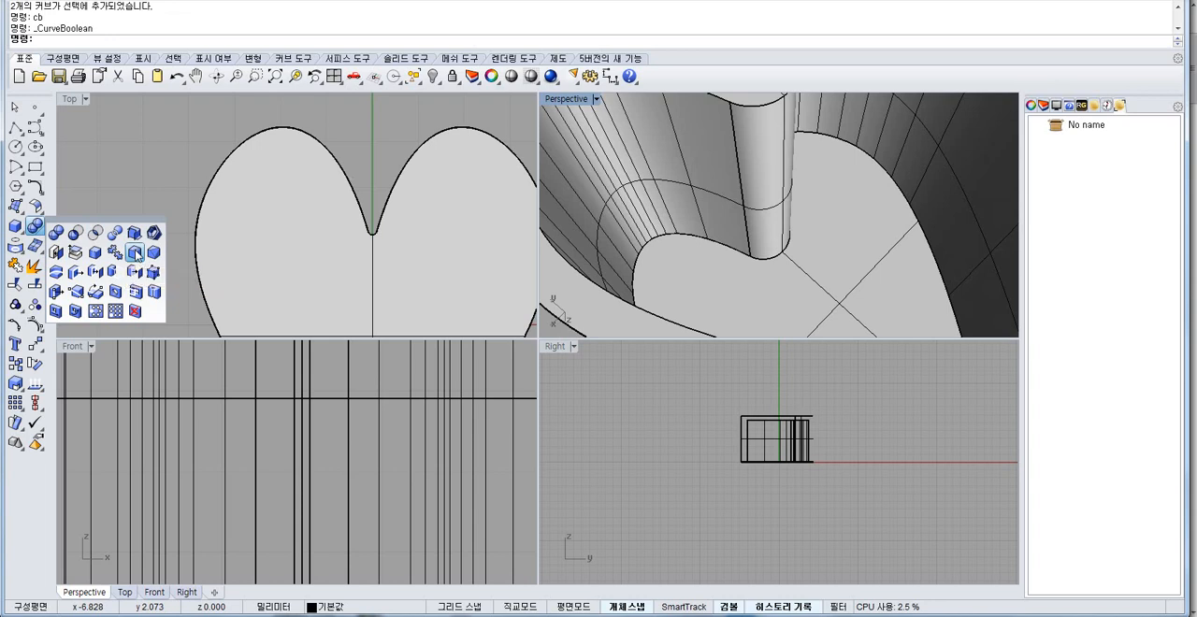
pyautogui.moveTo(637, 279); pyautogui.dragTo(686, 181, button='right')
pyautogui.scroll(-8, 705, 243)
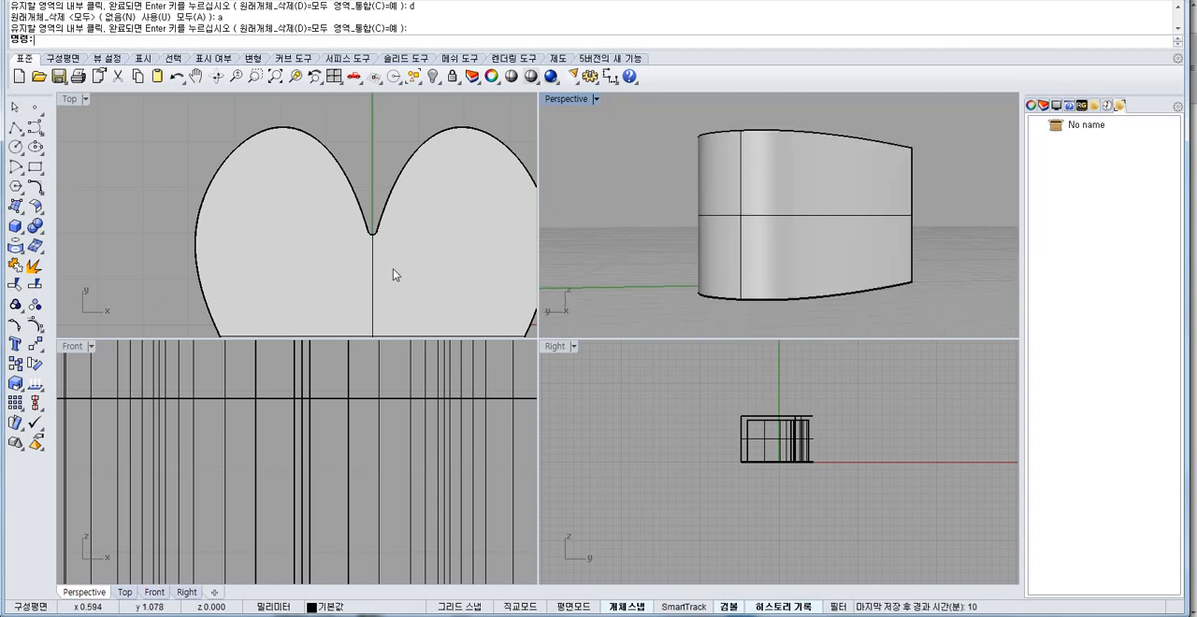
pyautogui.moveTo(371, 261); pyautogui.dragTo(294, 240, button='right')
pyautogui.scroll(-3, 293, 240)
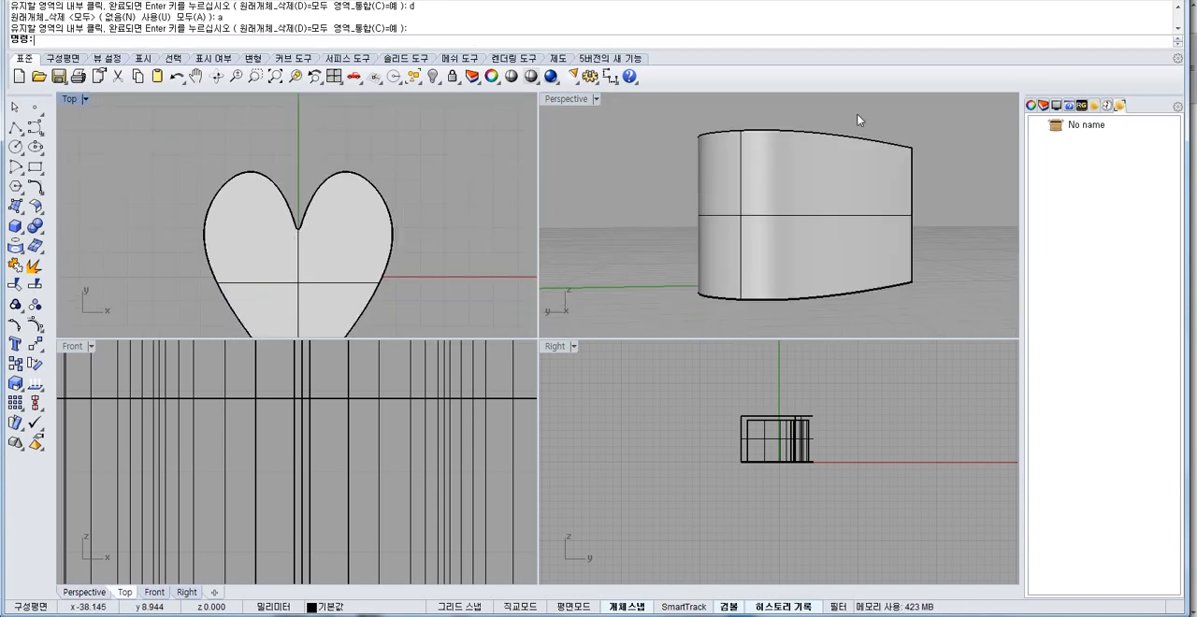